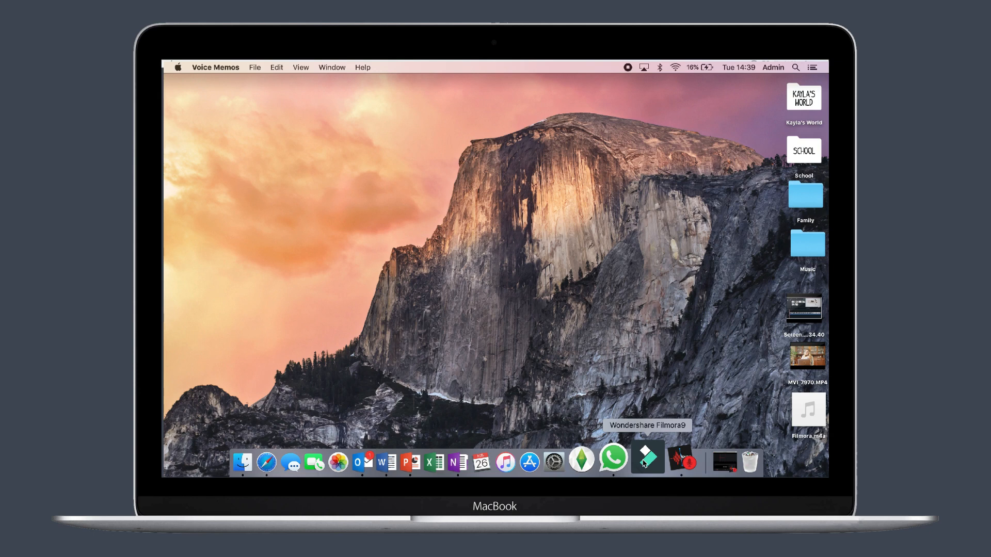
Launch Wondershare Filmora9 and create a new project
left_click(644, 464)
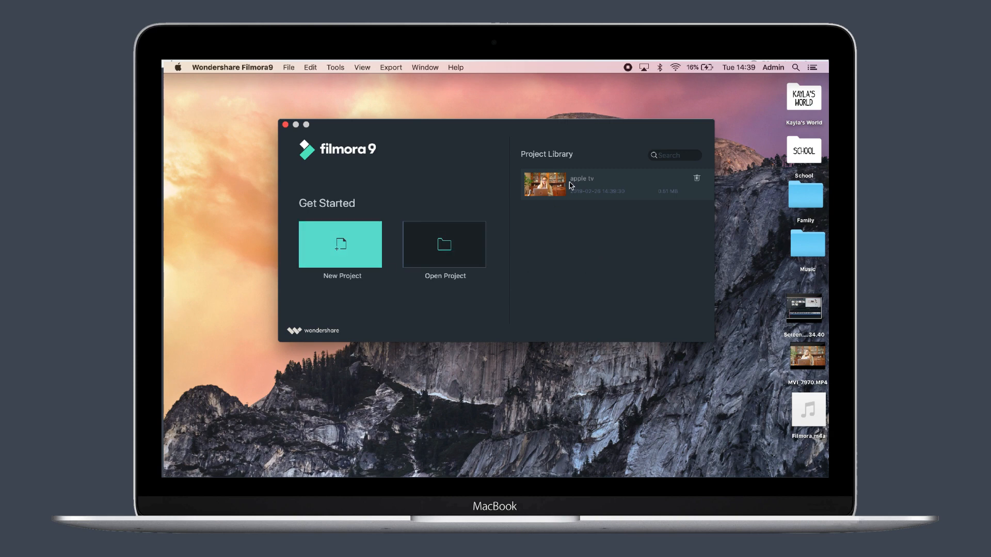
left_click(449, 238)
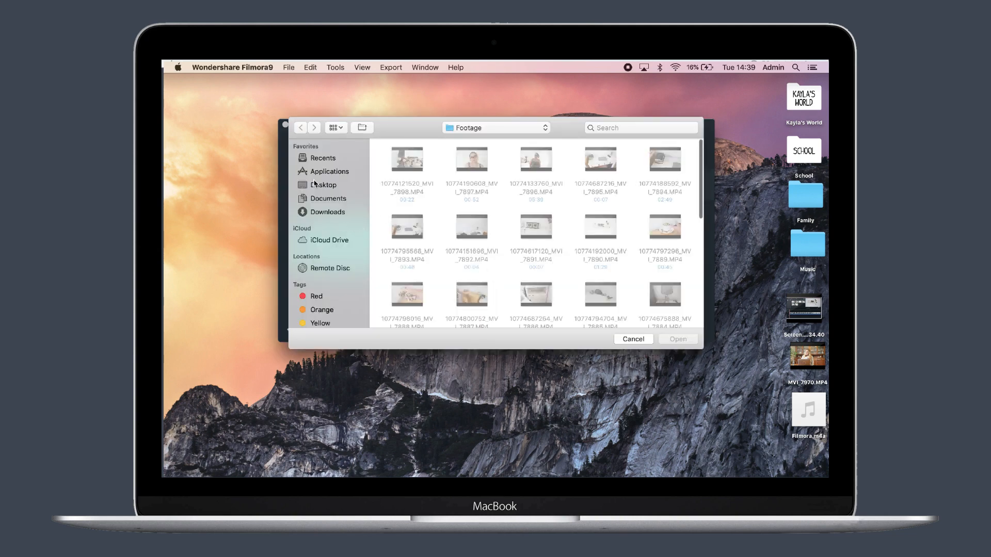
left_click(641, 341)
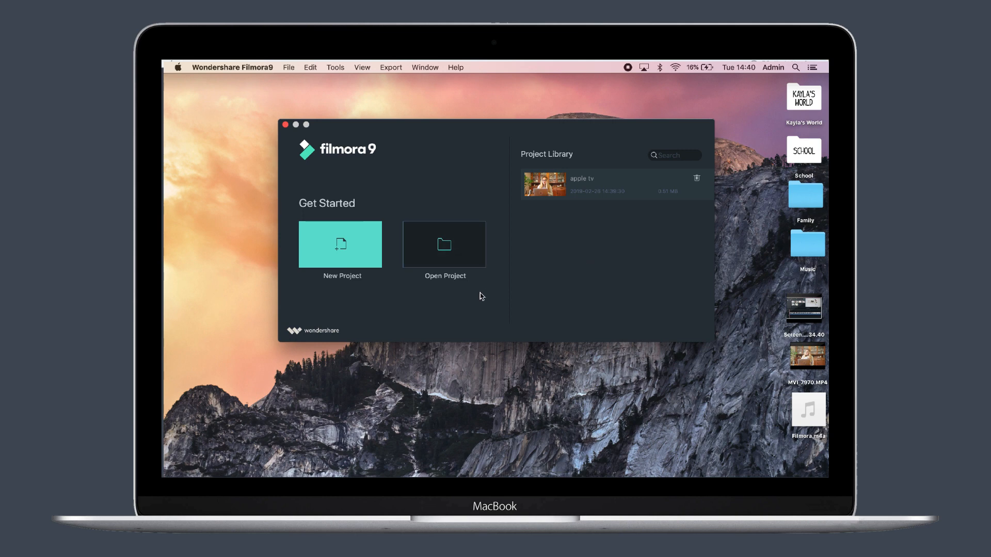
left_click(343, 244)
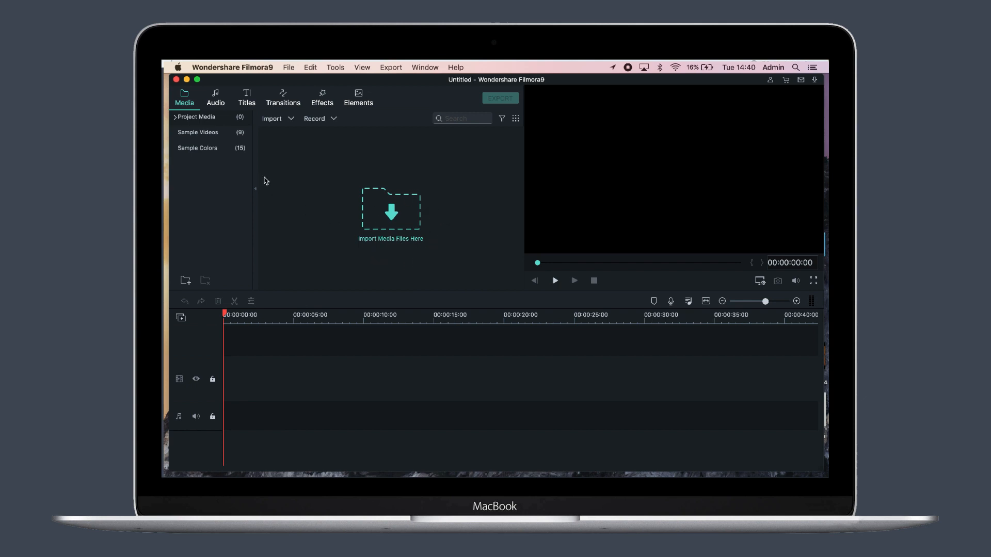
Look through the sample videos and sample colors in the media library, and return to the project media
left_click(237, 138)
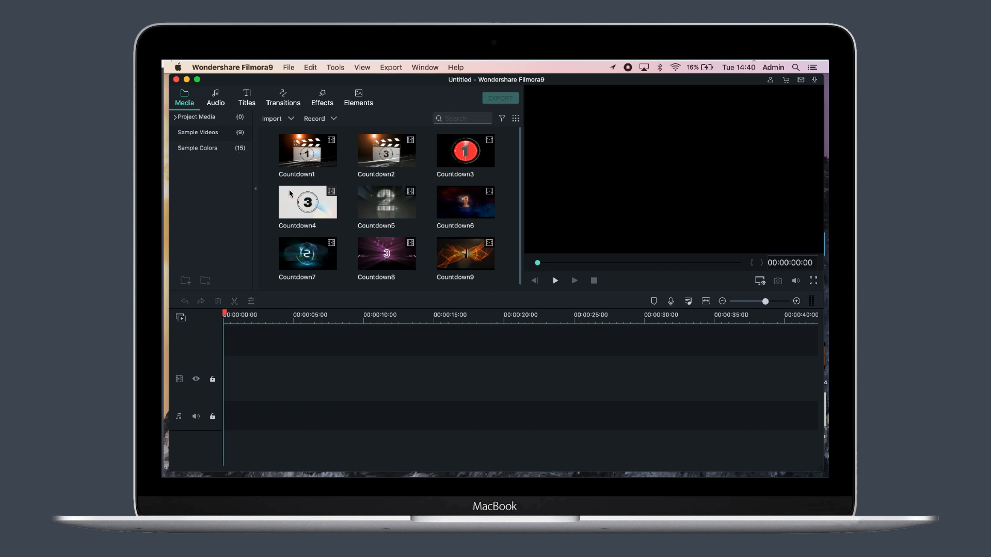
left_click(238, 149)
scroll(317, 207, "down", 5)
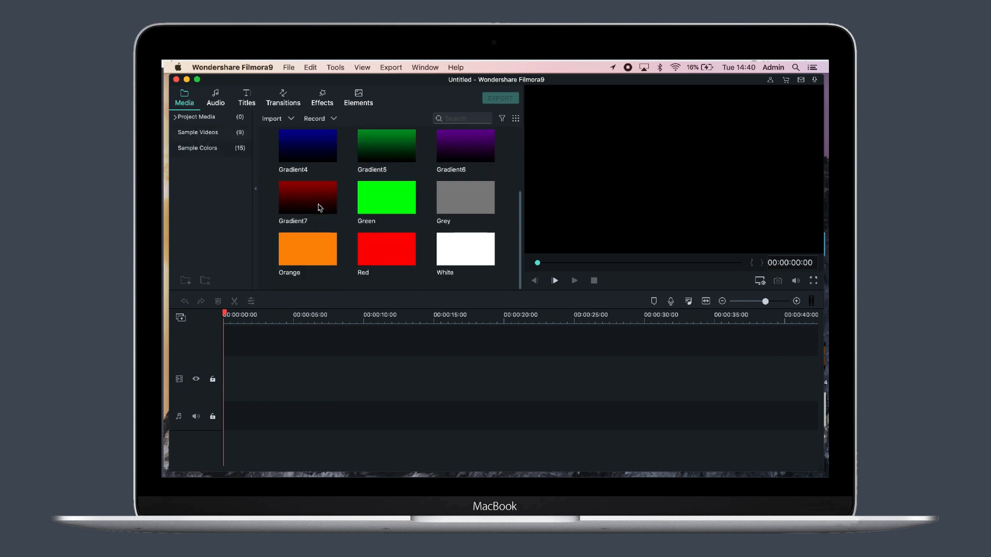
scroll(318, 208, "up", 5)
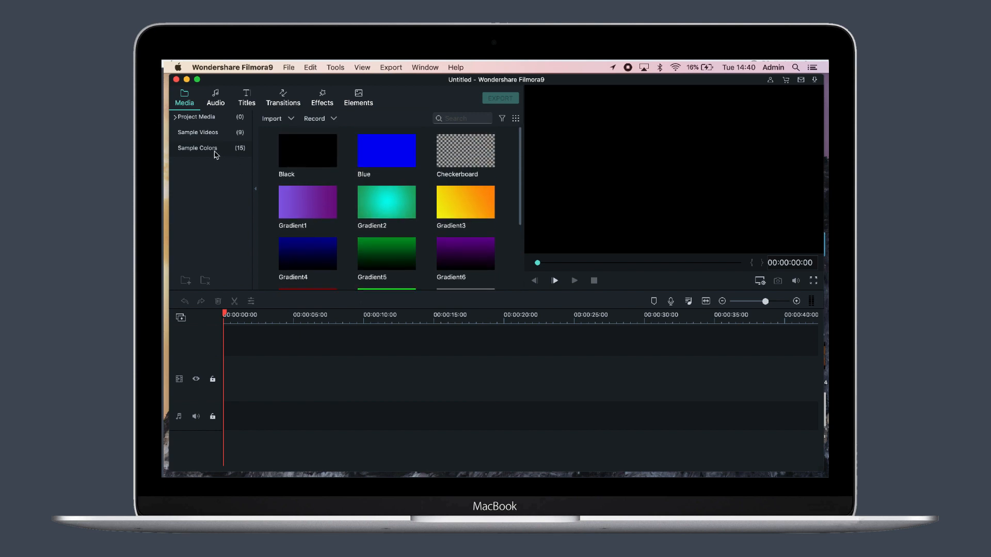
left_click(219, 135)
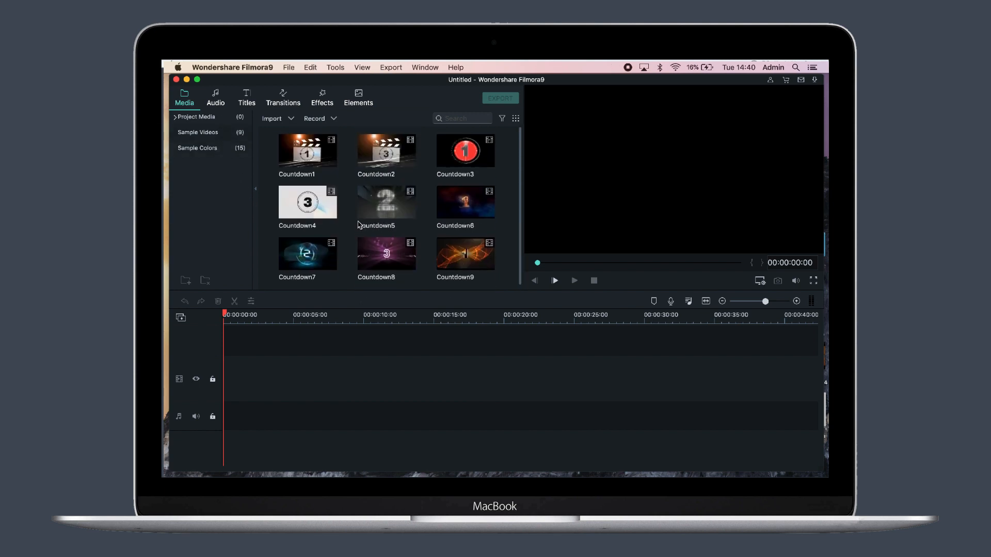
left_click(218, 121)
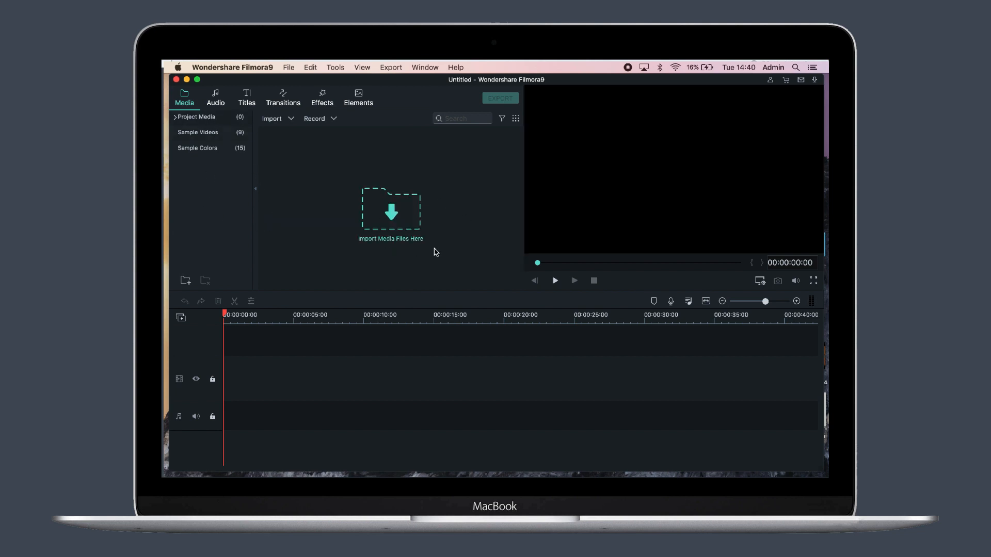
Review the available options for importing and for recording media
left_click(287, 120)
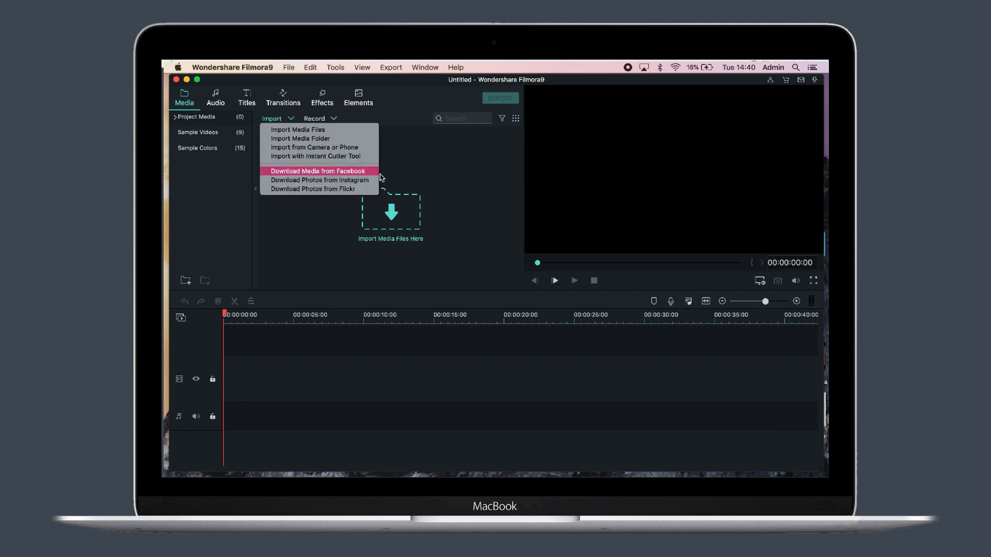
left_click(443, 193)
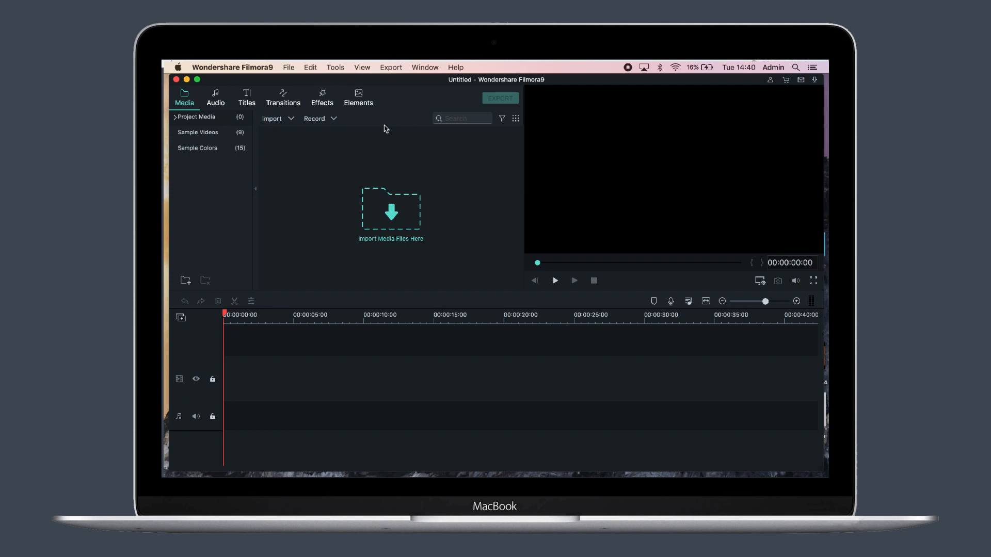
left_click(333, 120)
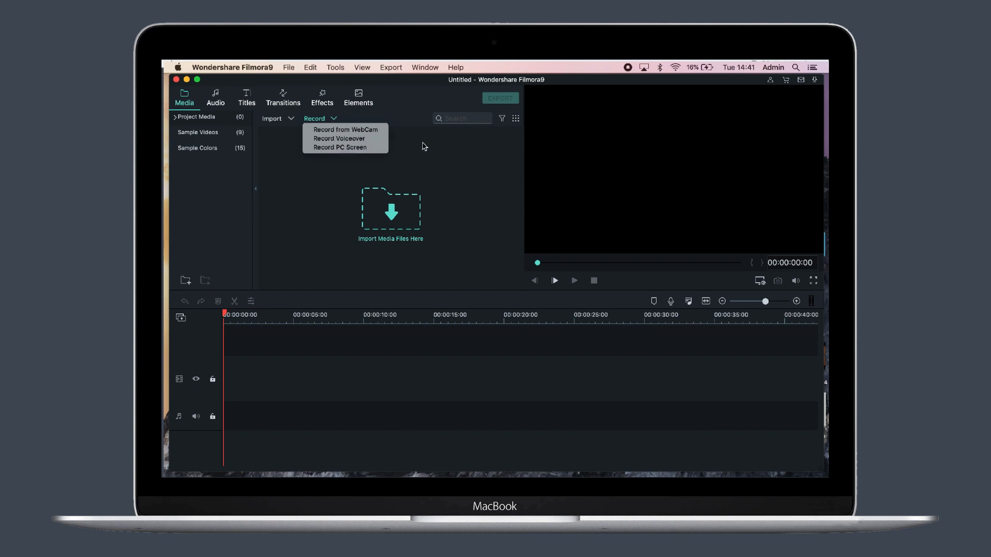
left_click(489, 188)
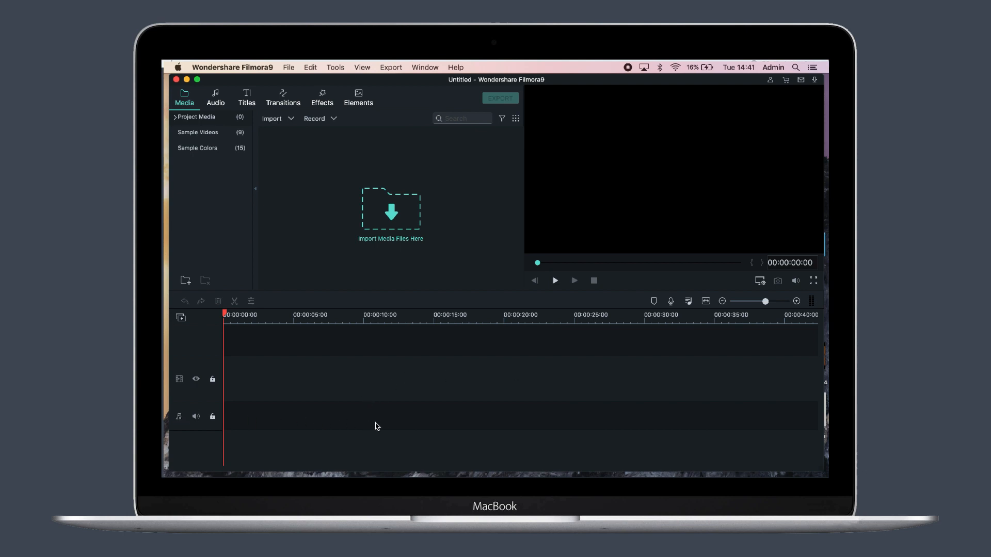
Review the timeline's track management options, including the track height adjustment
left_click(180, 318)
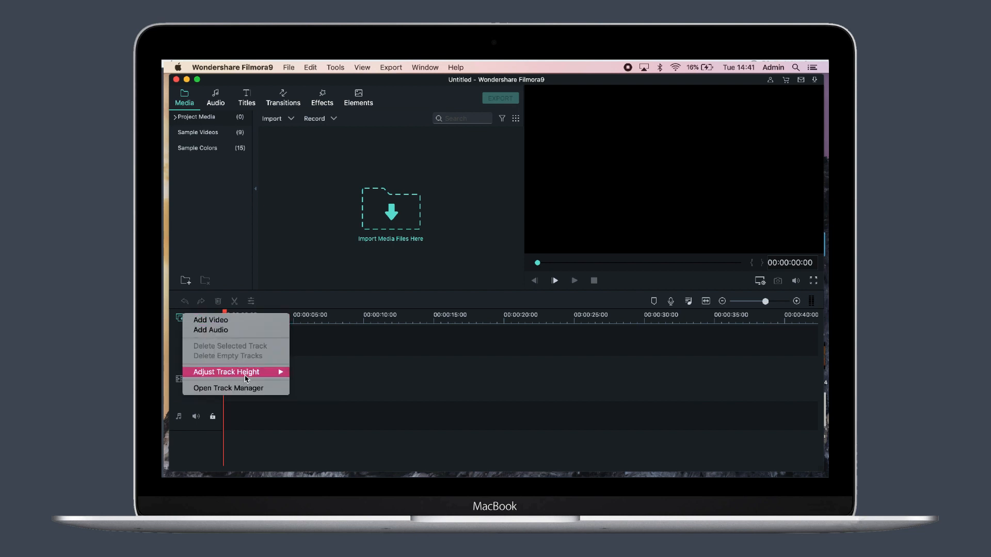
mouse_move(243, 376)
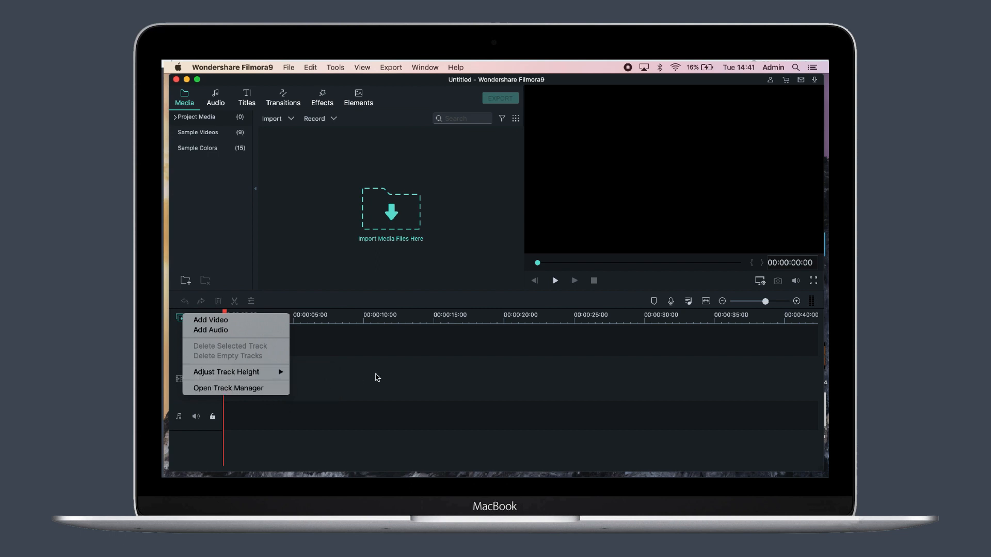
left_click(374, 378)
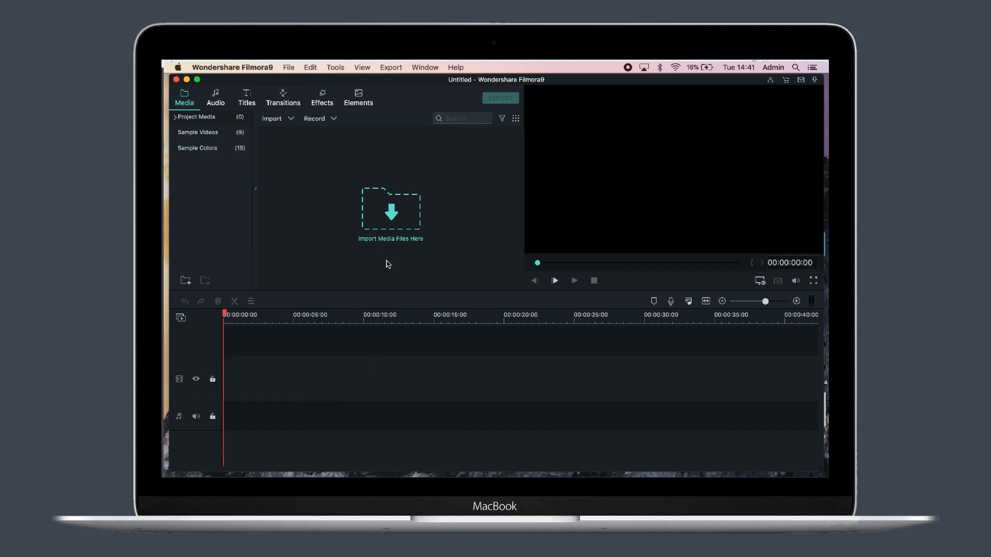
Import the clips MVI_7877, 7879, 7890, 7891, 7894, 7895 and 7898 from the Footage folder into the project media
left_click(392, 216)
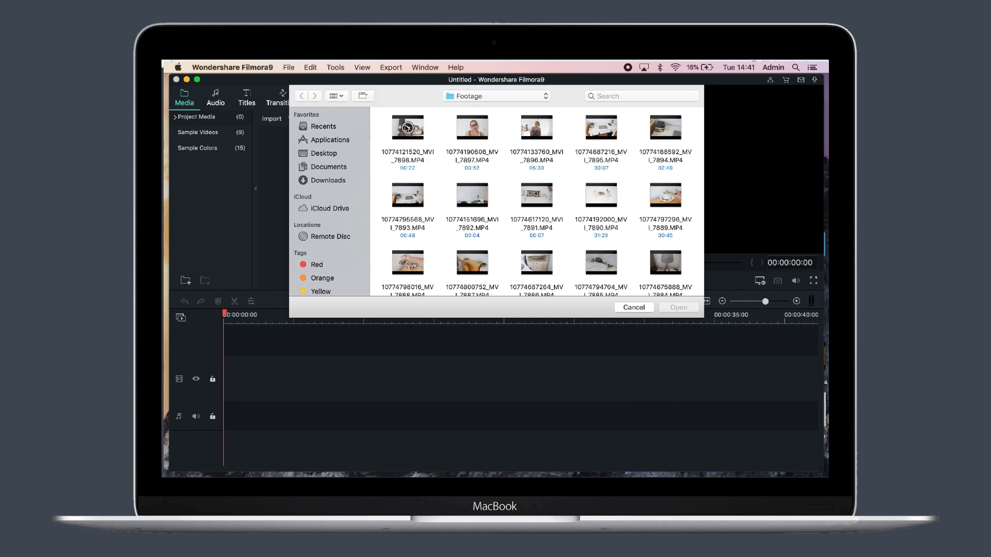
left_click(400, 136)
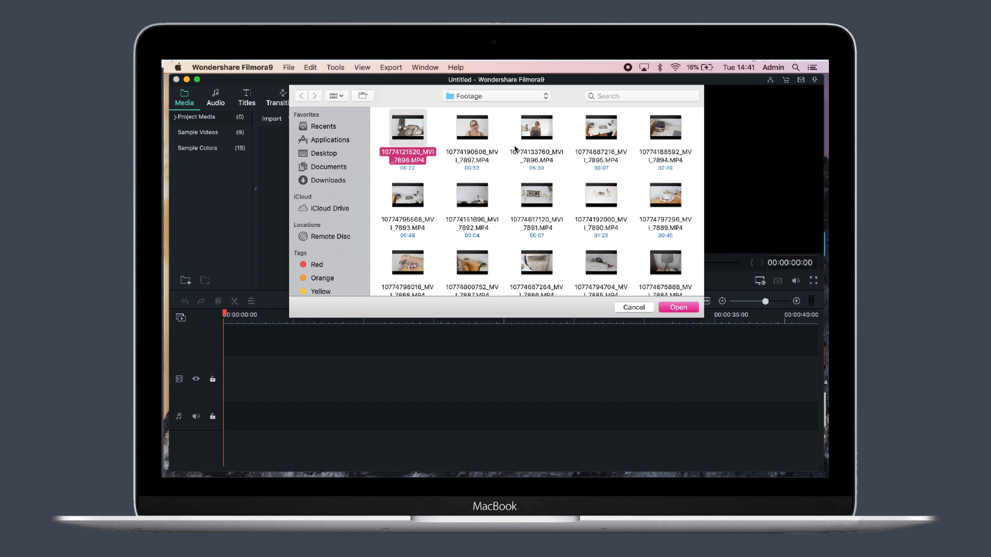
left_click(594, 154, "super")
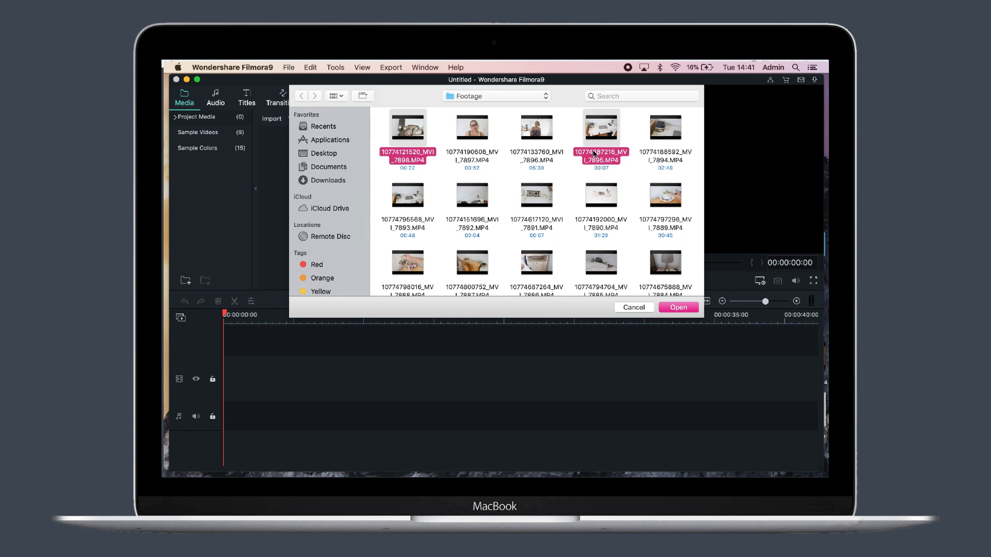
left_click(665, 154, "super")
left_click(686, 308)
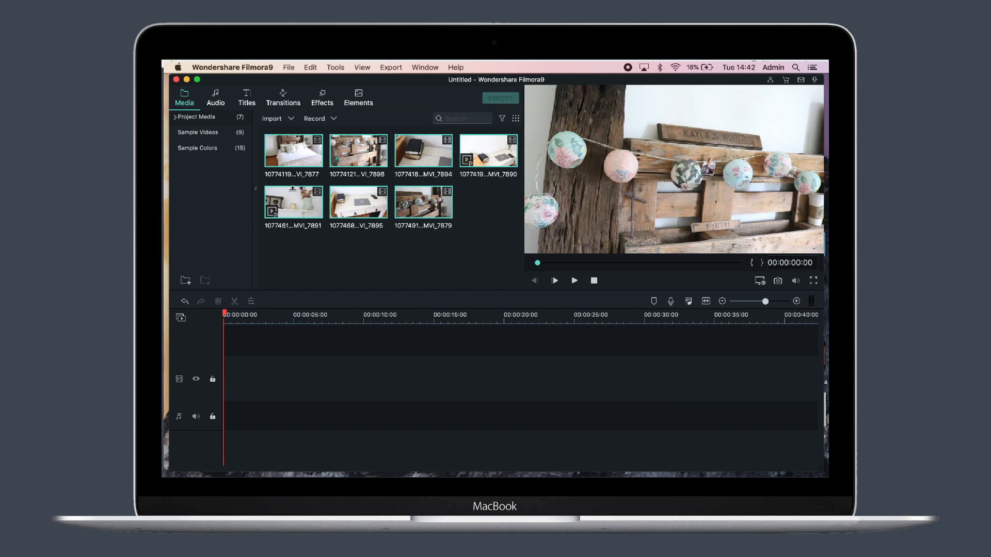
Place all seven imported clips at the start of the video track, keeping the current project settings instead of matching the media
left_click(353, 262)
left_click(296, 165)
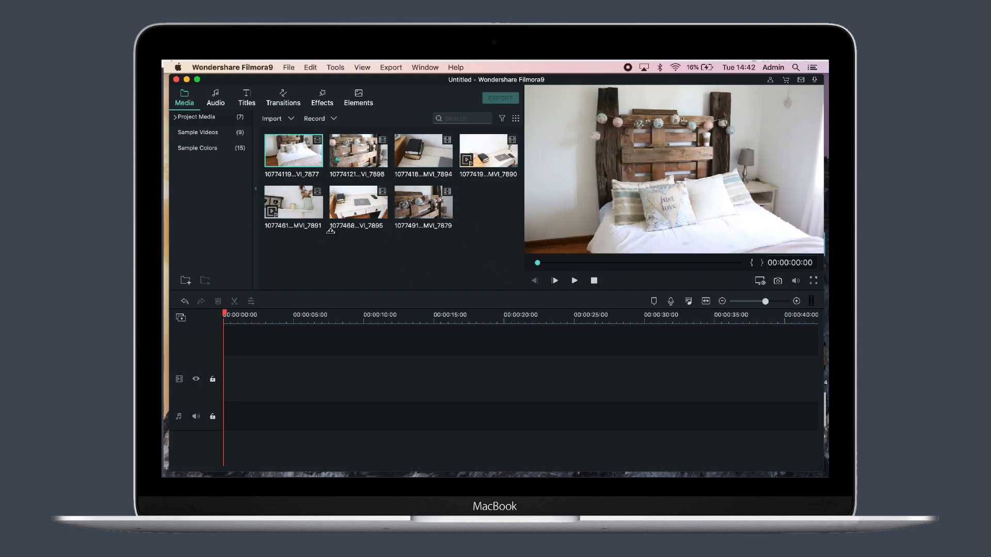
left_click(471, 266)
left_click_drag(514, 228, 261, 129)
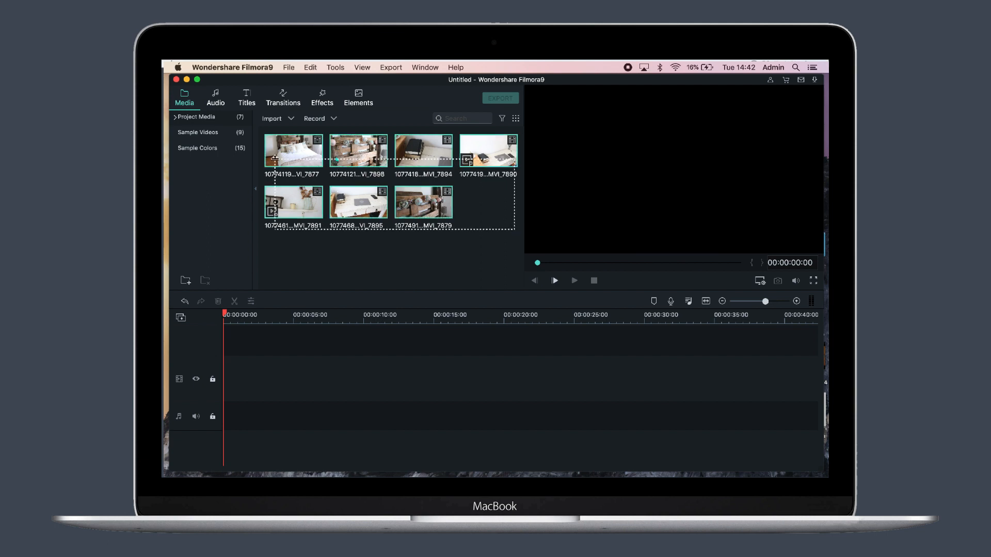
left_click_drag(277, 319, 227, 380)
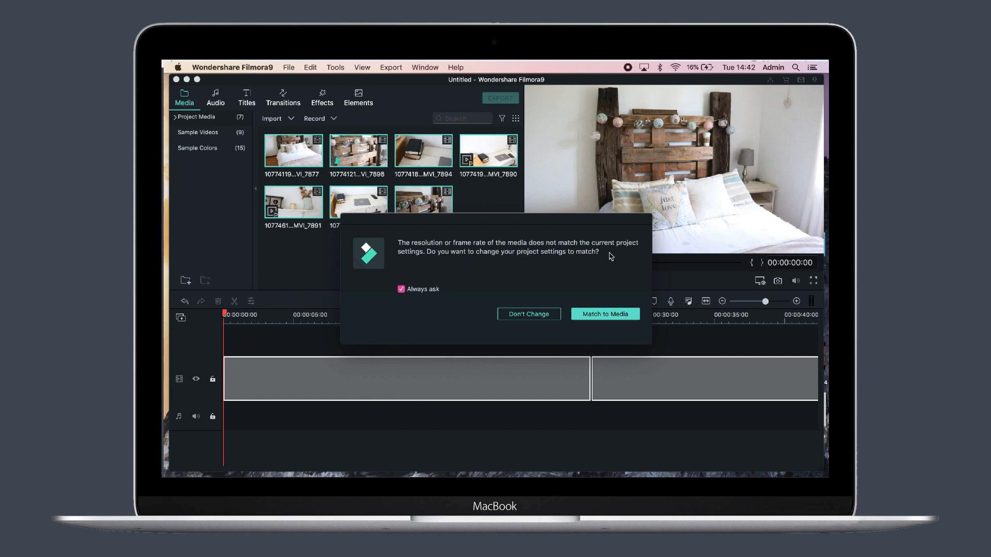
left_click(525, 315)
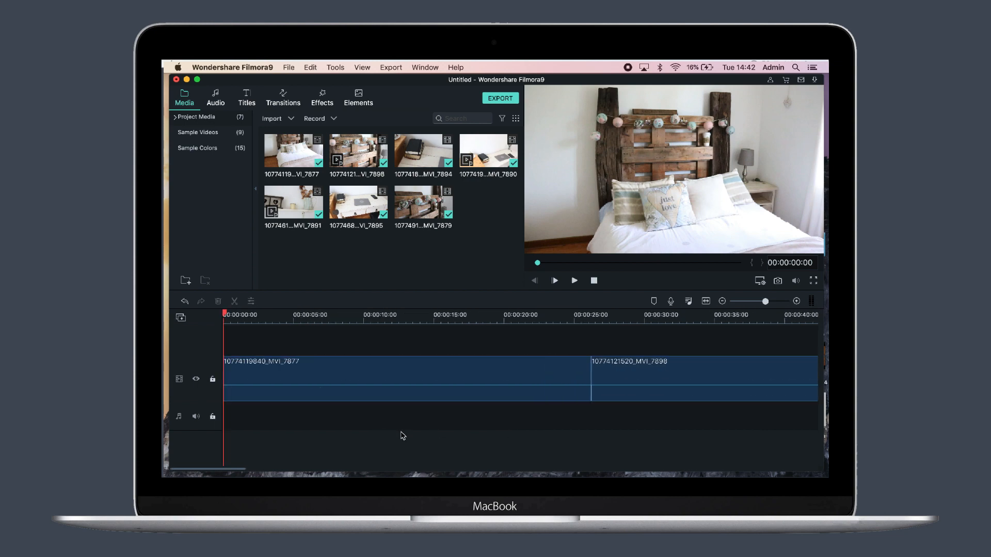
Lock the video track and unlock it again
left_click(321, 400)
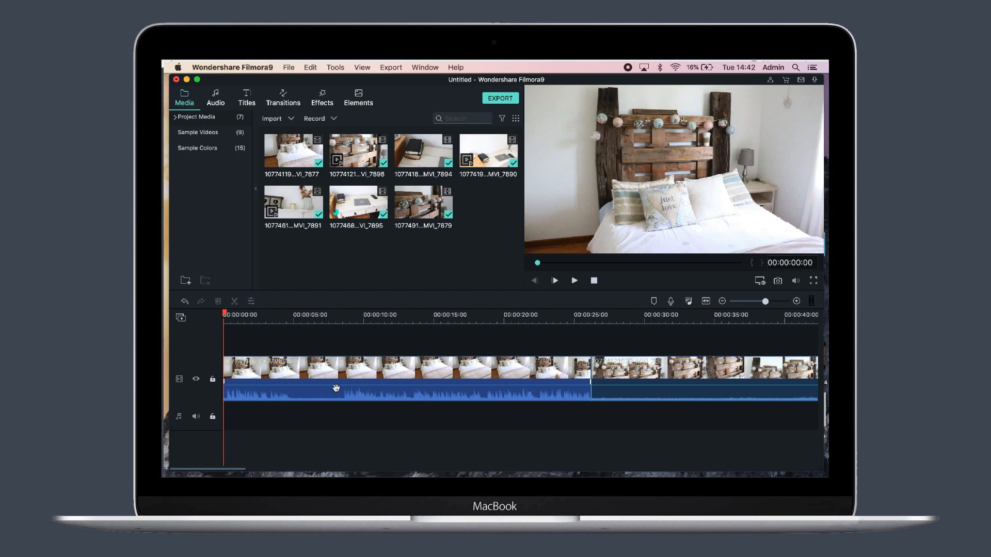
left_click(213, 379)
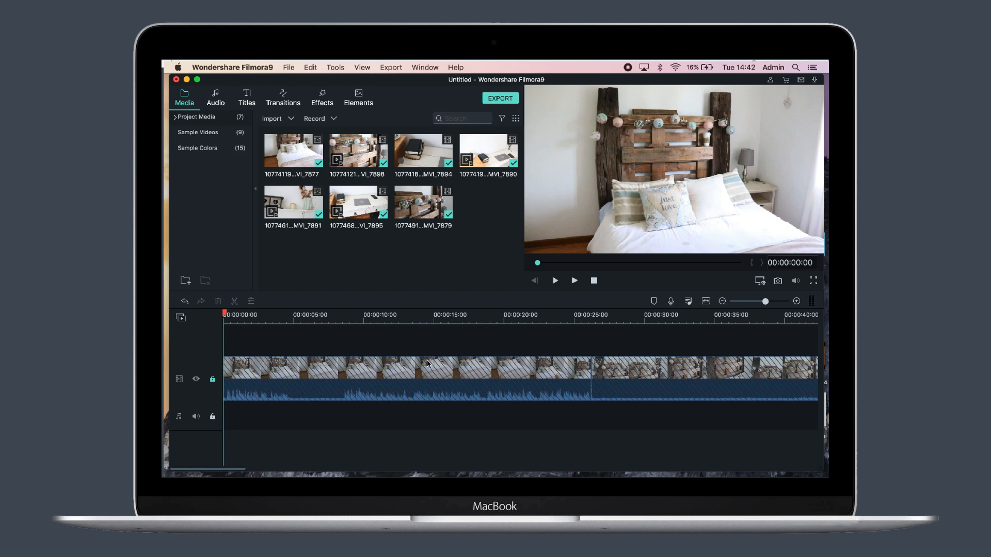
left_click(212, 380)
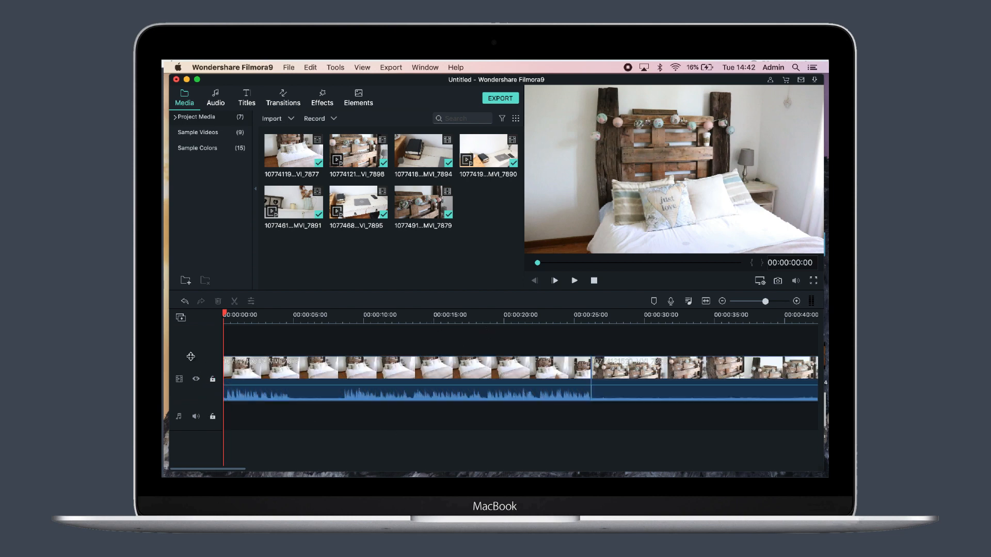
Scrub through the first clip on the timeline and place the playhead at 00:00:08:16
scroll(424, 409, "right", 1)
scroll(424, 409, "right", 10)
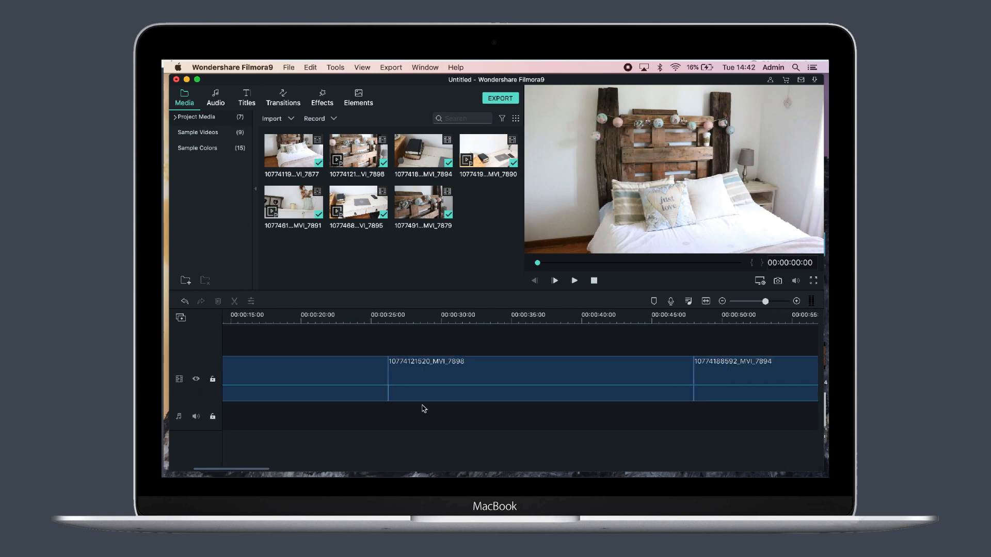
scroll(424, 409, "left", 10)
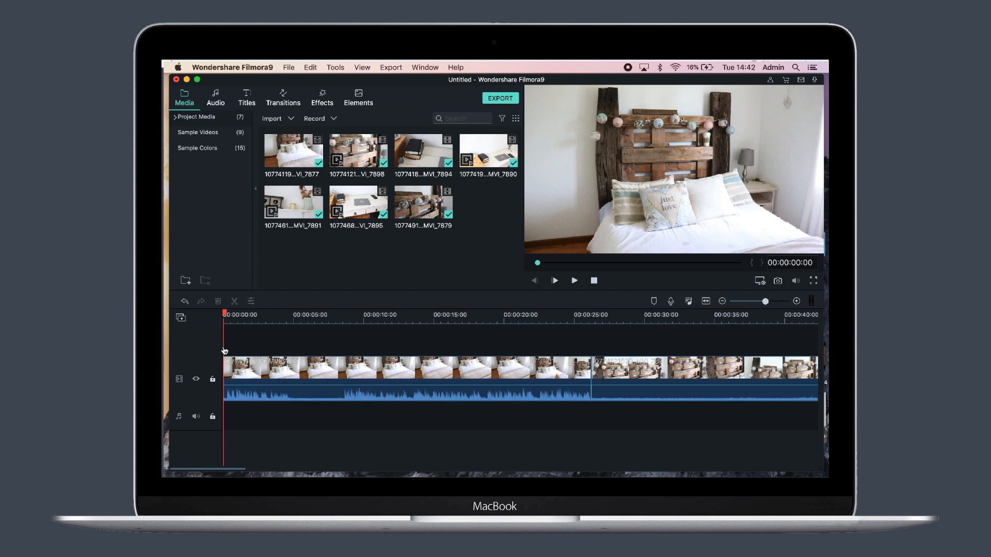
left_click_drag(225, 351, 339, 338)
left_click_drag(285, 347, 492, 353)
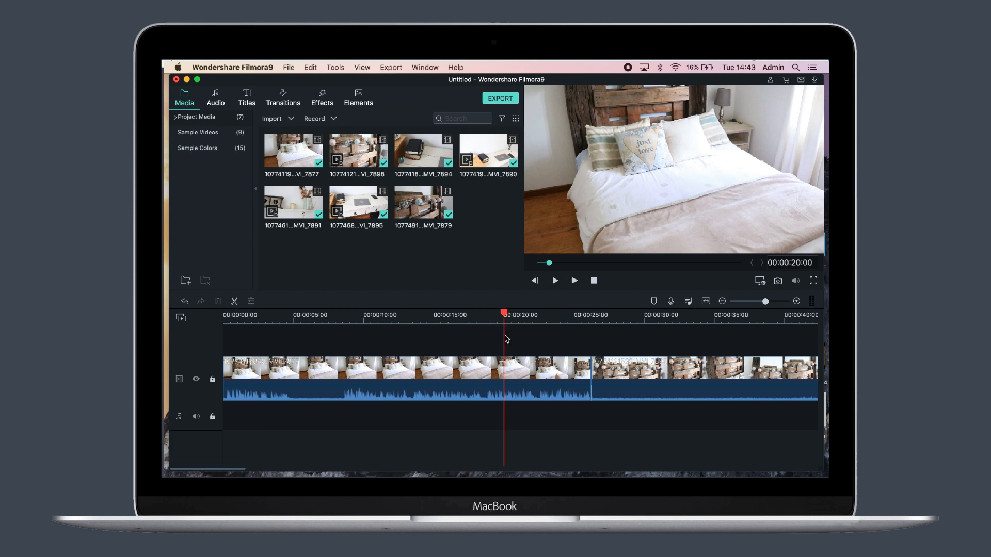
left_click_drag(504, 341, 345, 355)
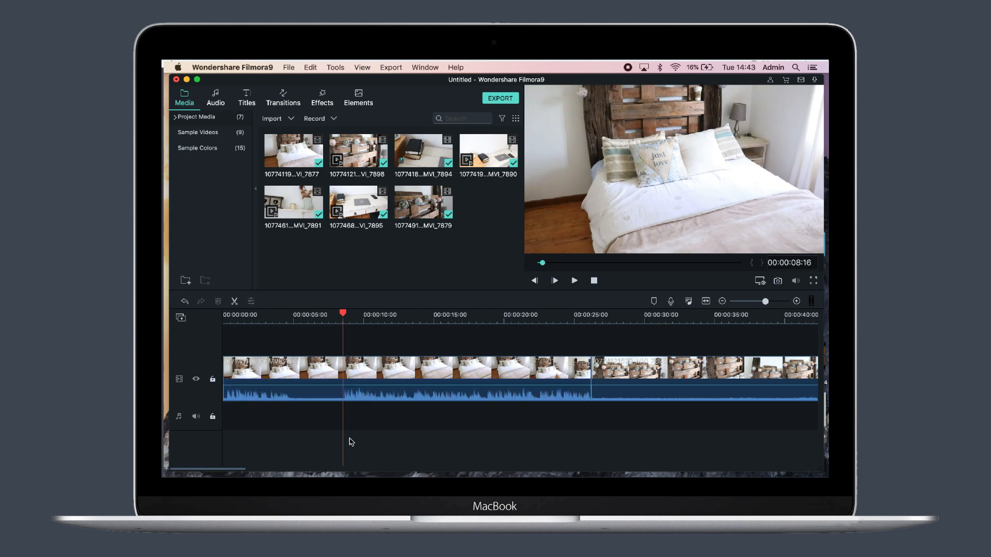
Split the first clip at the playhead and undo that split
right_click(343, 395)
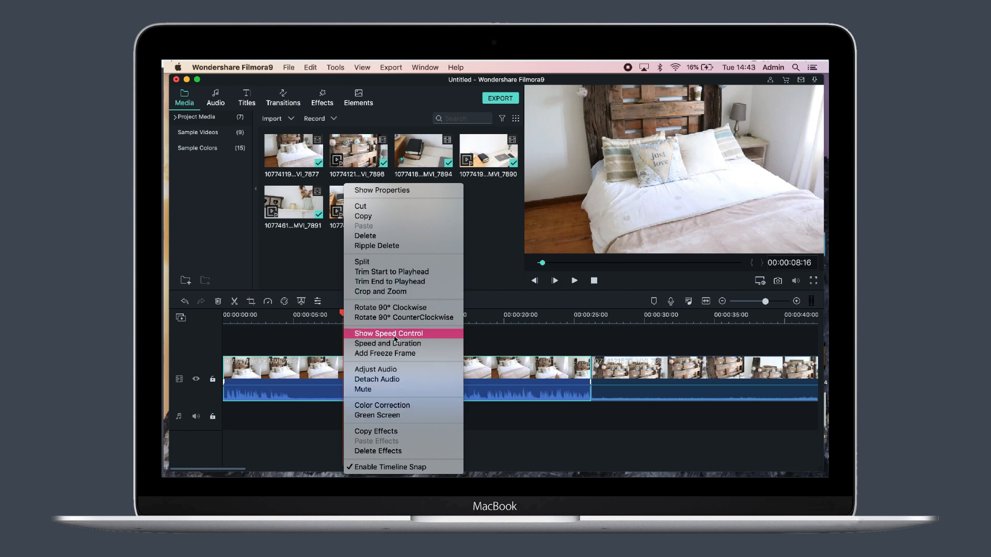
left_click(377, 263)
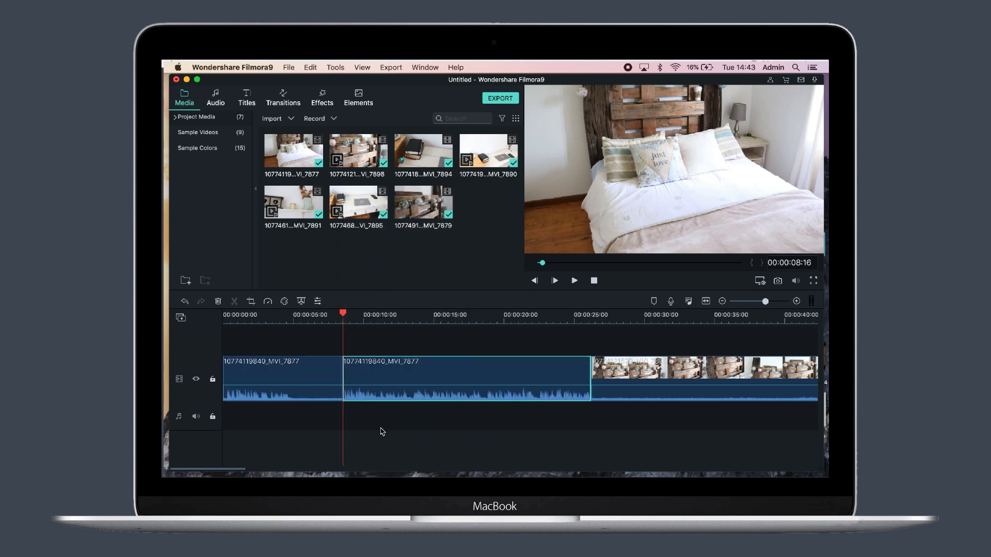
key("super+z")
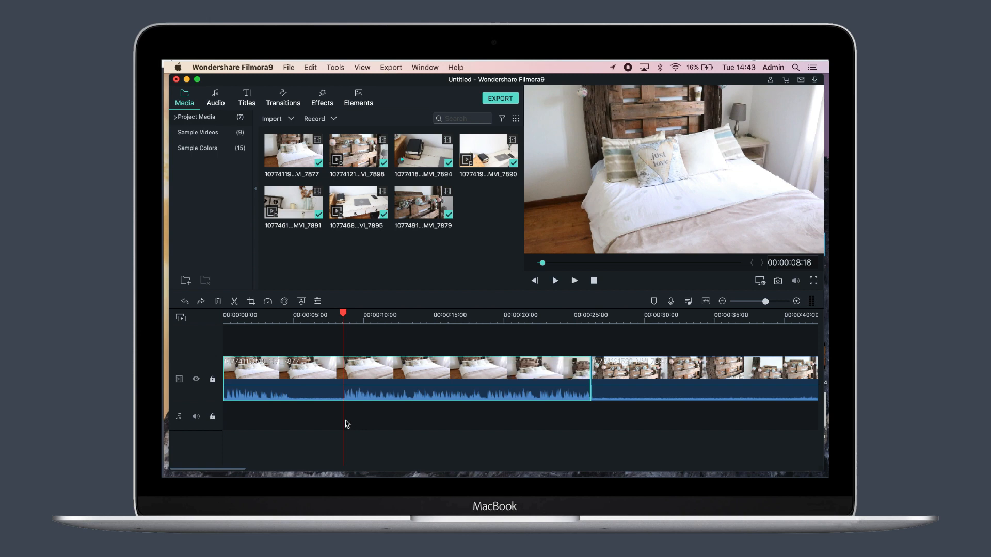
Split the first clip, MVI_7877, at the playhead position 00:00:08:16
key("super+b")
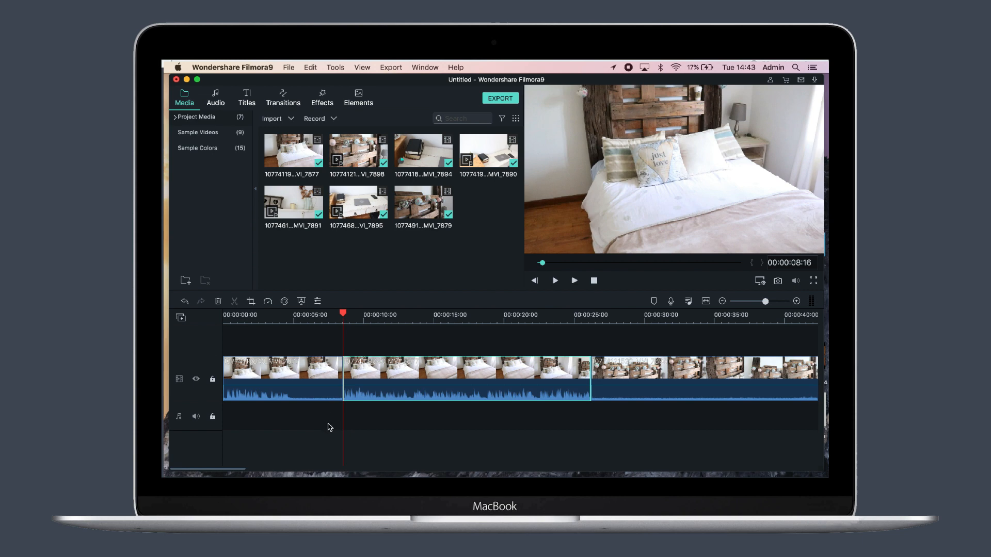
Undo the last split and trim the start of the first clip up to the playhead at 00:00:08:16
key("super+z")
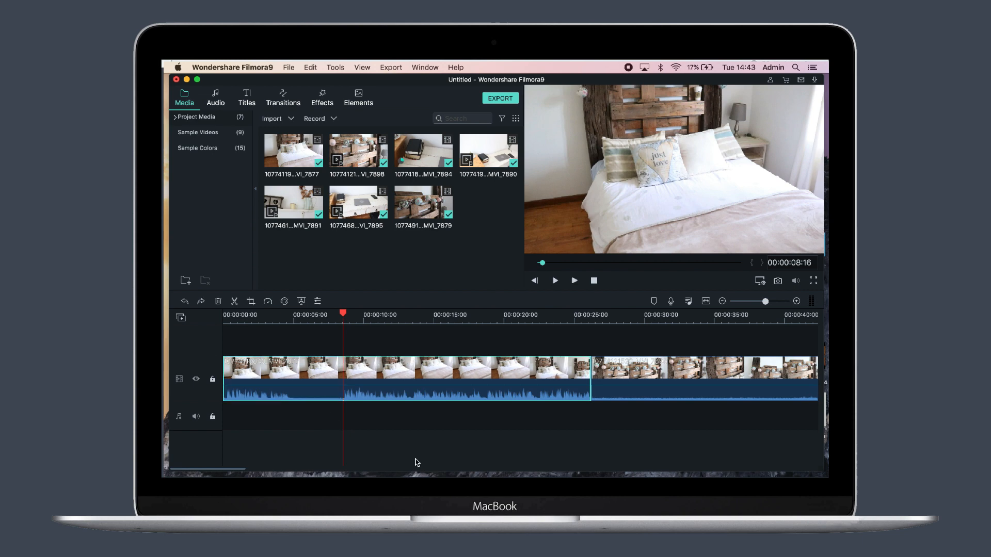
key("alt+bracketleft")
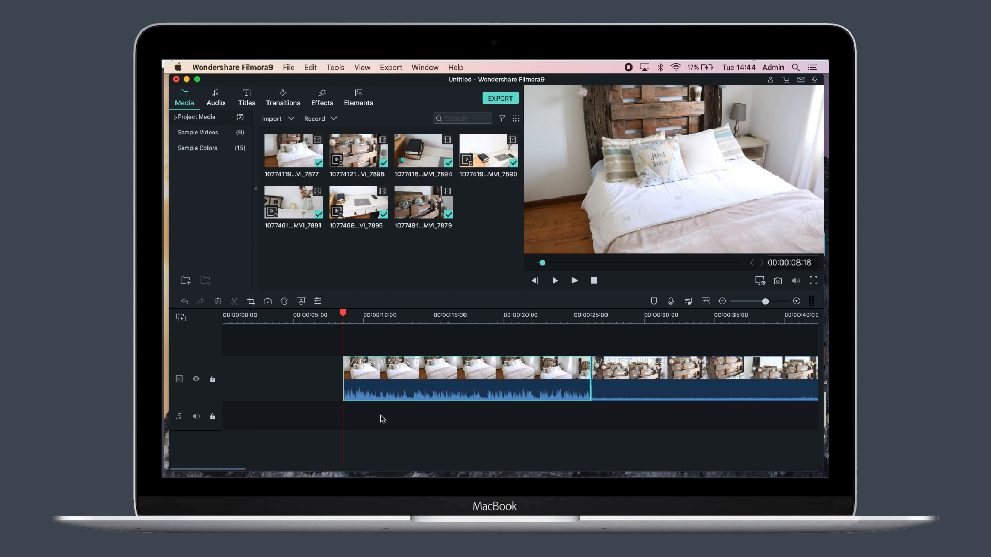
Move the trimmed first clip to the start of the timeline and close the gap before the following clip
left_click_drag(436, 392, 304, 374)
left_click_drag(621, 372, 503, 371)
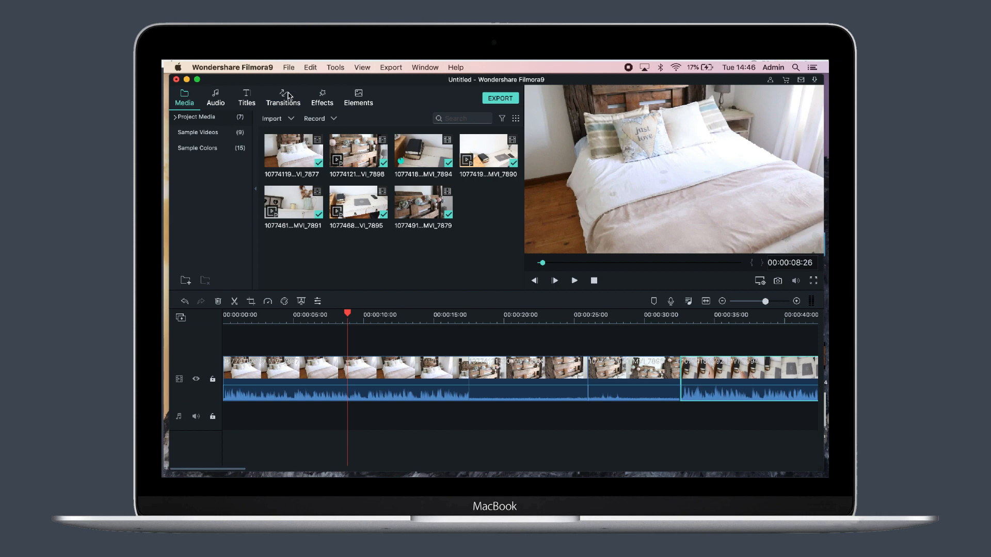
Add the library song Benjamin Thompson - Lullaby to the audio track at the start of the timeline
left_click(218, 98)
scroll(313, 193, "down", 5)
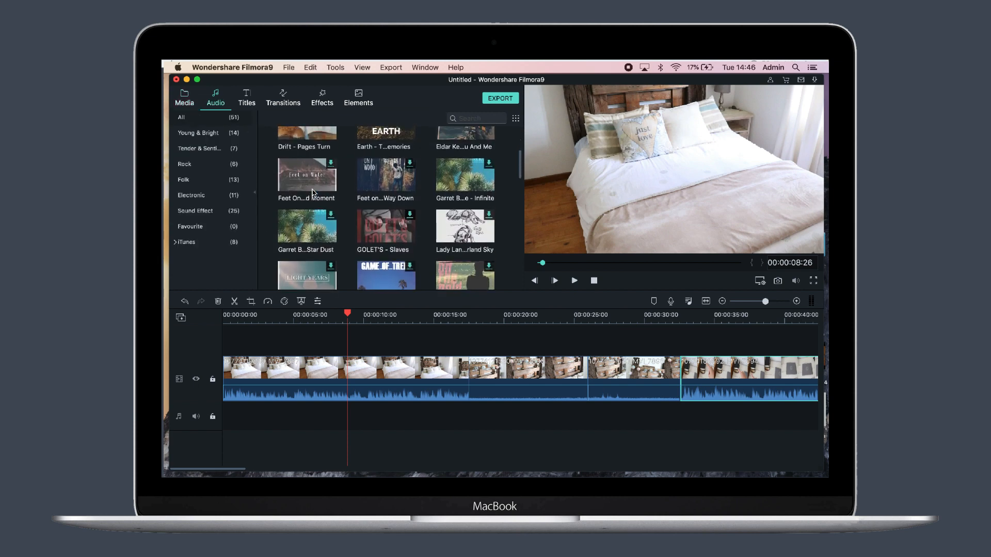
scroll(312, 193, "up", 4)
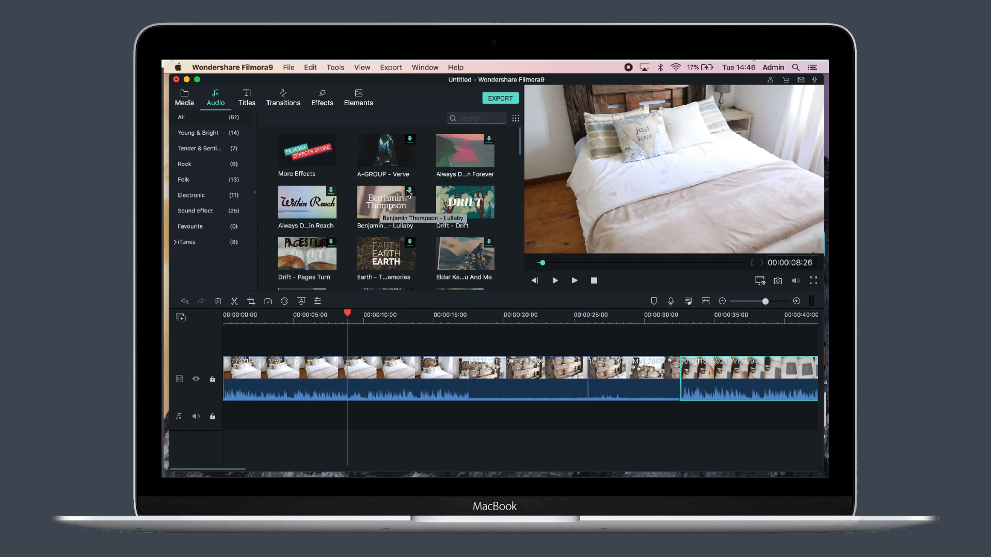
left_click_drag(386, 204, 225, 425)
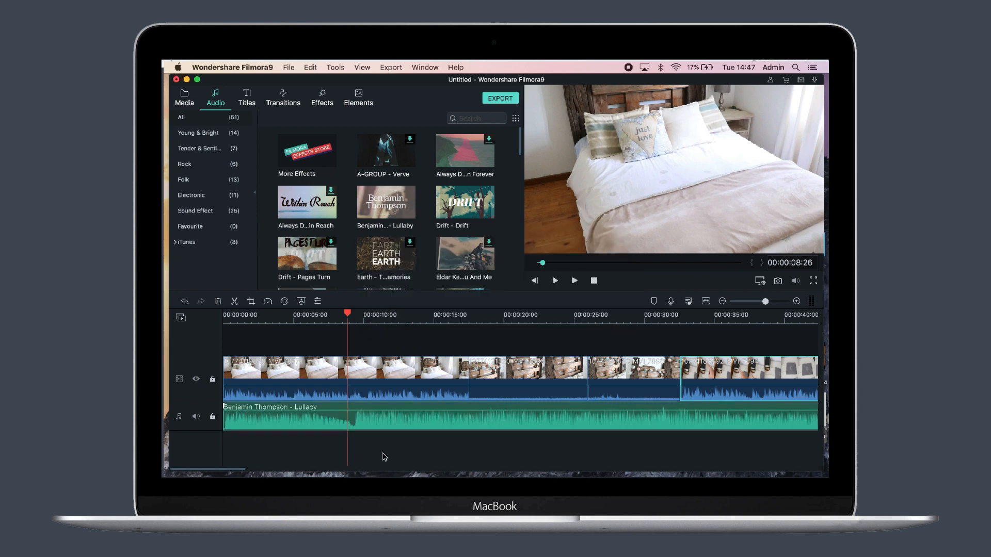
Play back the timeline with the music, raising the system volume while listening, then mute the sound and pause
key("space")
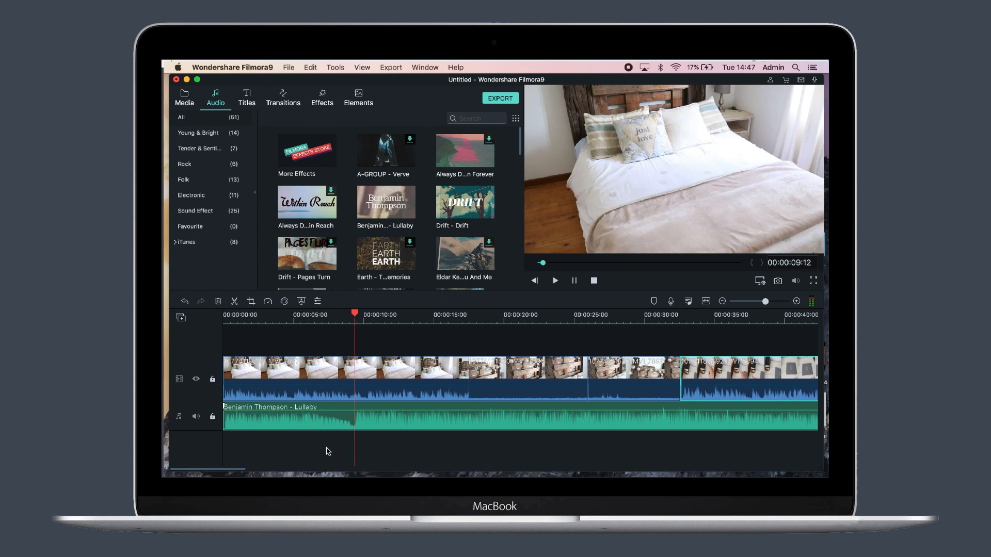
key("XF86AudioRaiseVolume")
key("XF86AudioRaiseVolume")
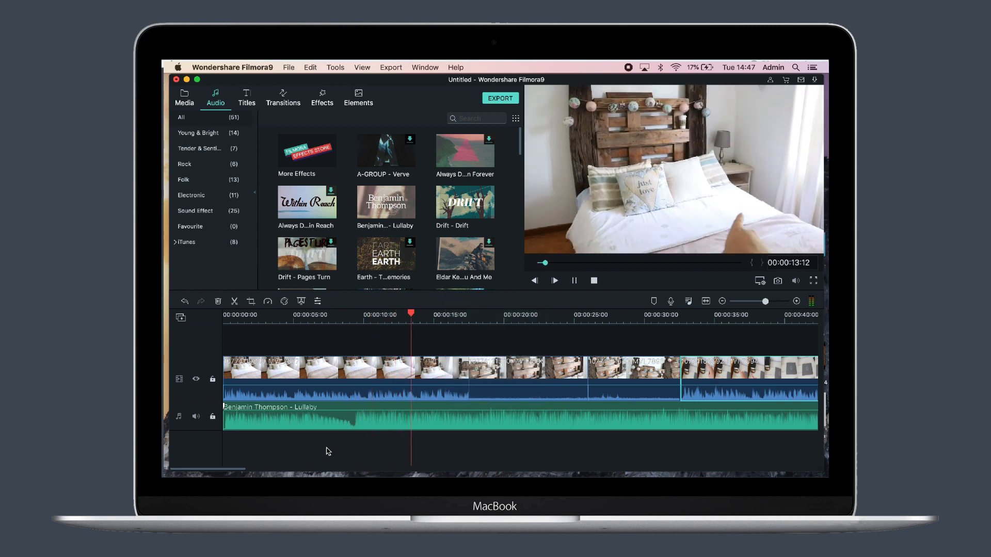
key("XF86AudioRaiseVolume")
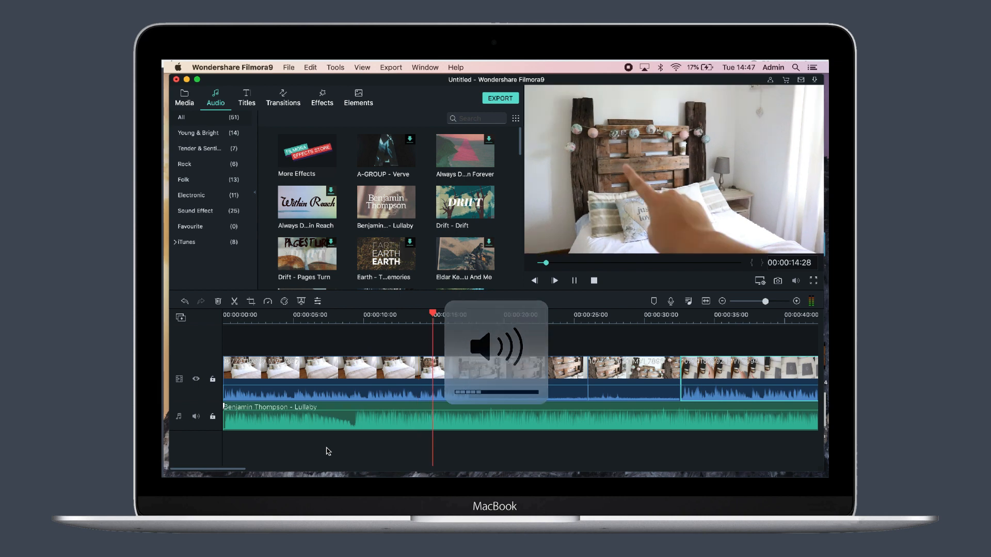
key("XF86AudioMute")
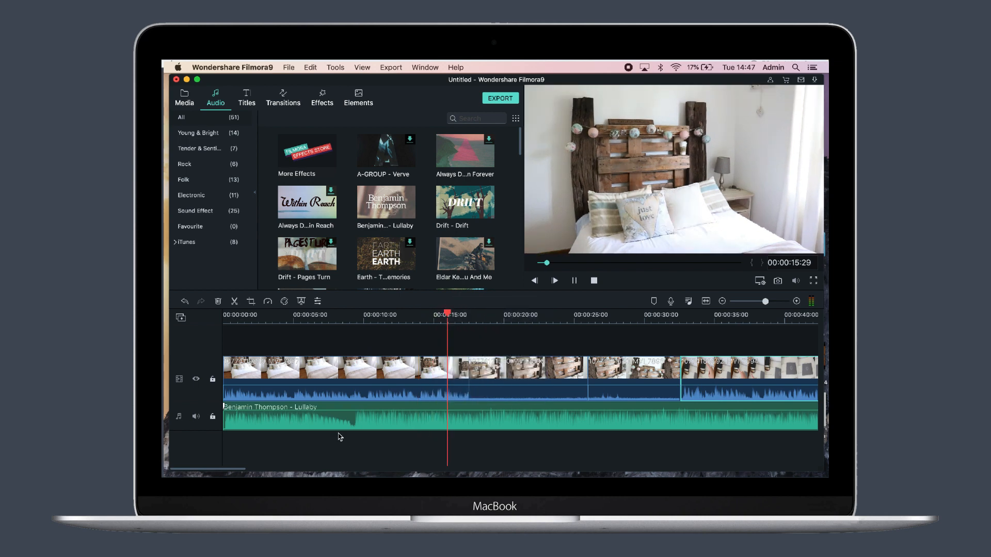
key("space")
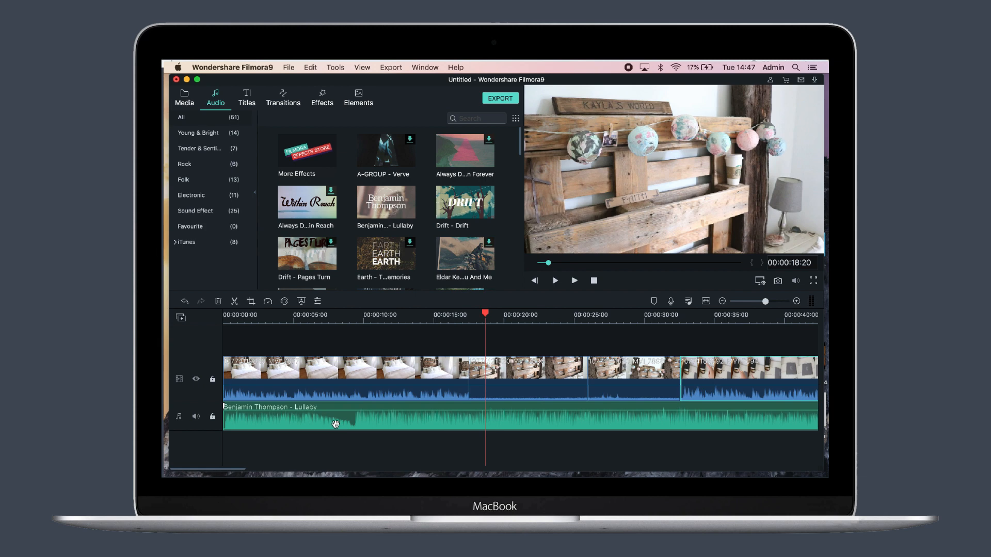
Delete the Lullaby song from the audio track
left_click(336, 424)
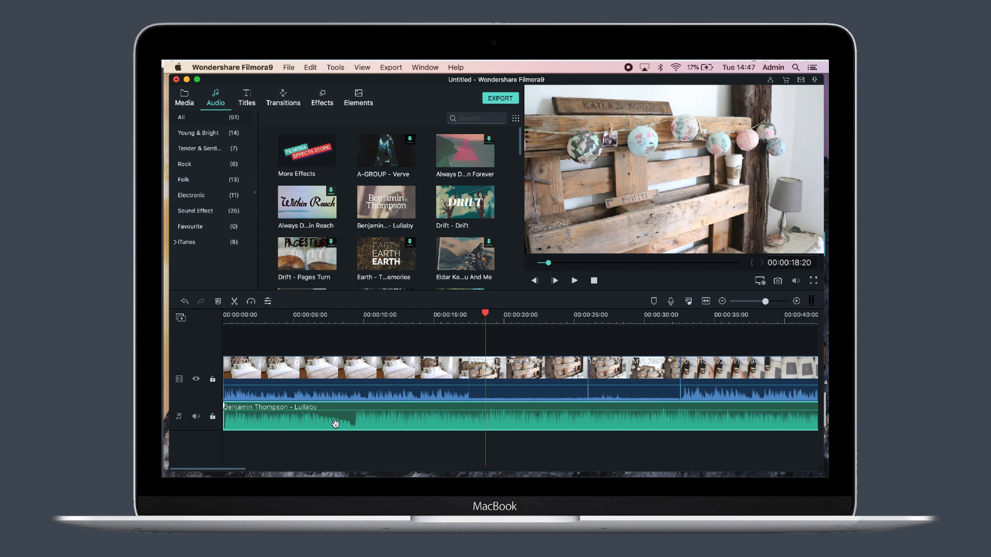
key("Delete")
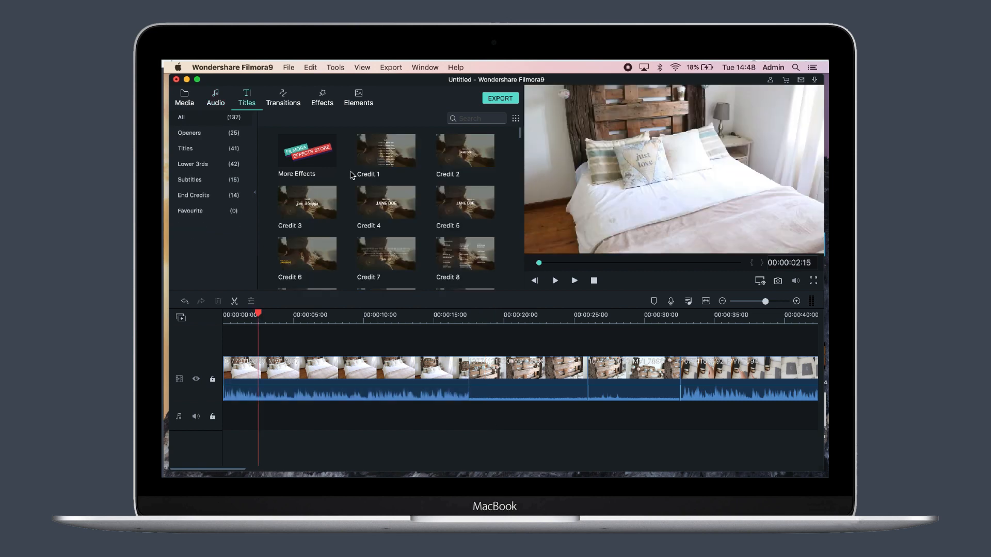
Place the Title 14 preset from the Titles category on a track above the video, starting at the playhead at 00:00:02:15
left_click(318, 390)
left_click(318, 350)
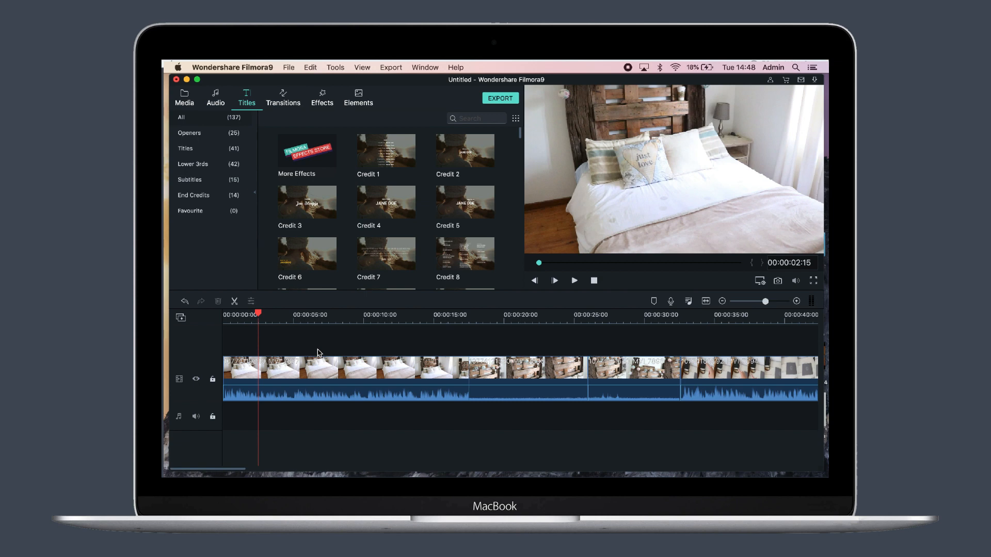
left_click(225, 150)
scroll(390, 235, "down", 10)
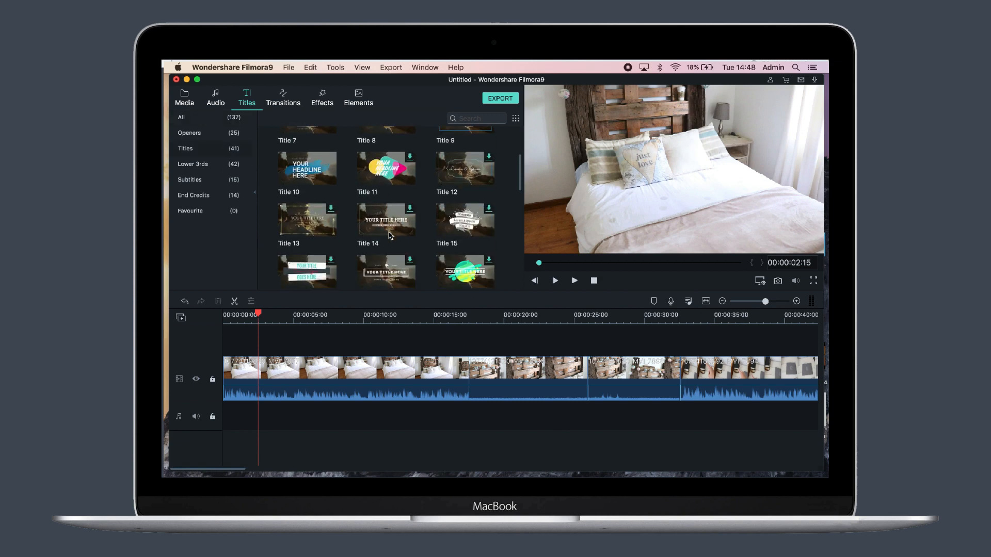
scroll(390, 235, "down", 5)
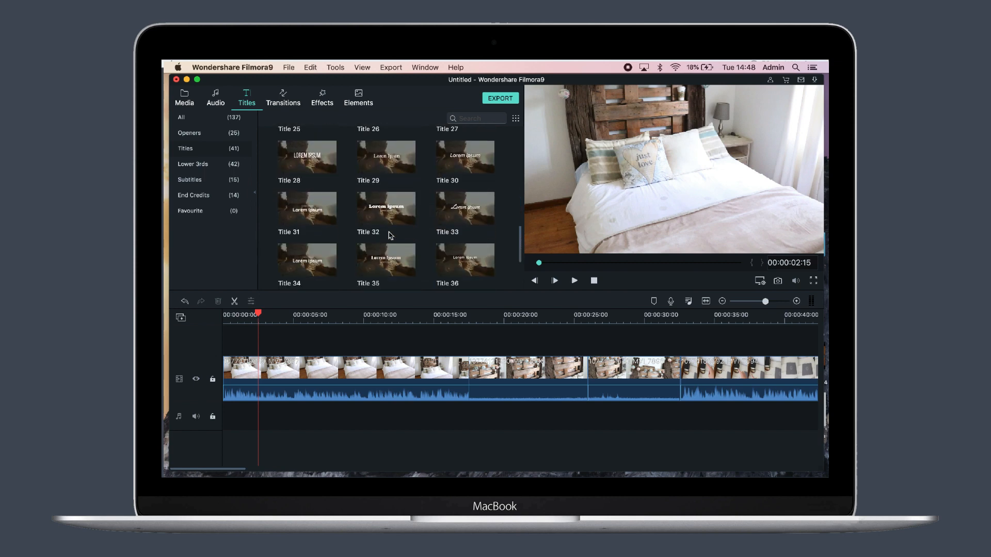
scroll(389, 234, "up", 8)
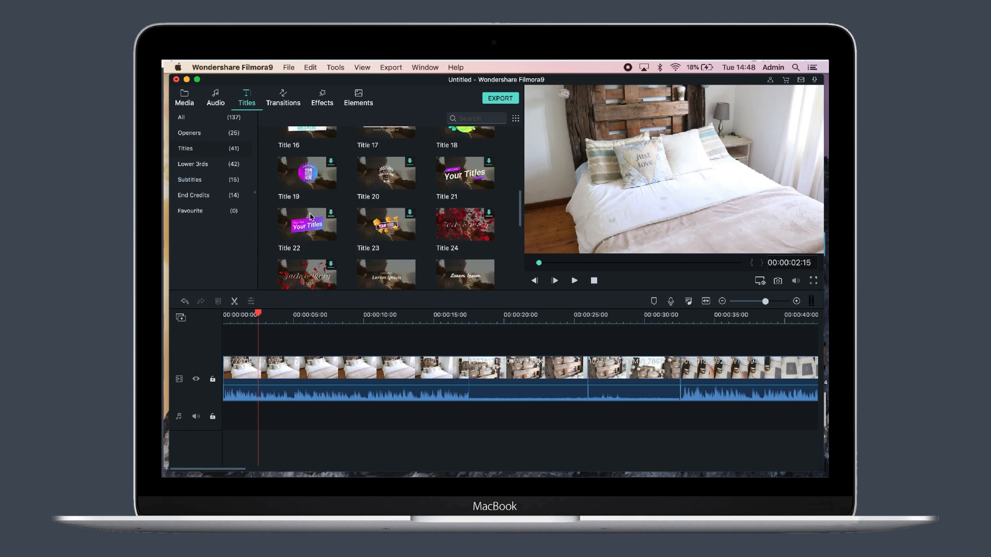
scroll(410, 262, "up", 2)
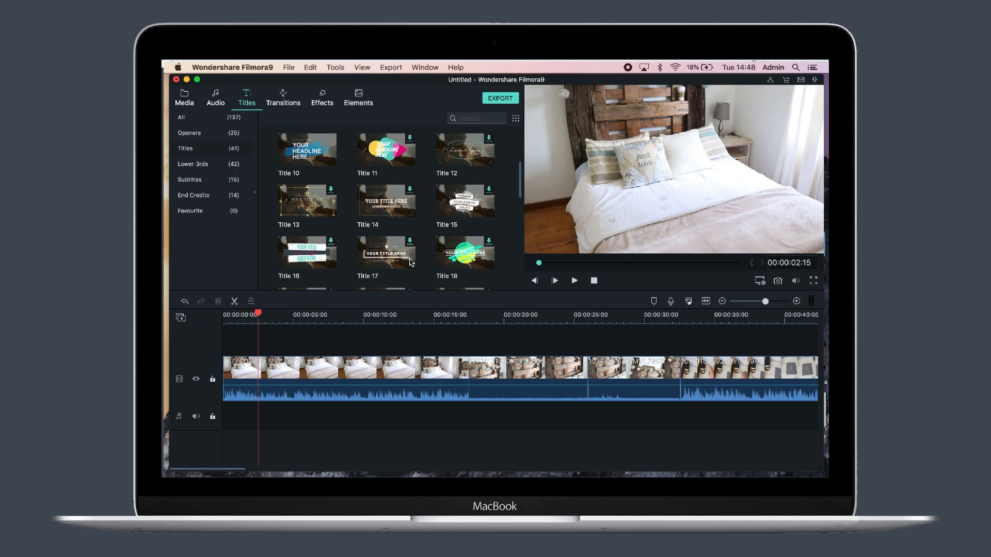
scroll(411, 262, "up", 2)
left_click_drag(386, 228, 304, 353)
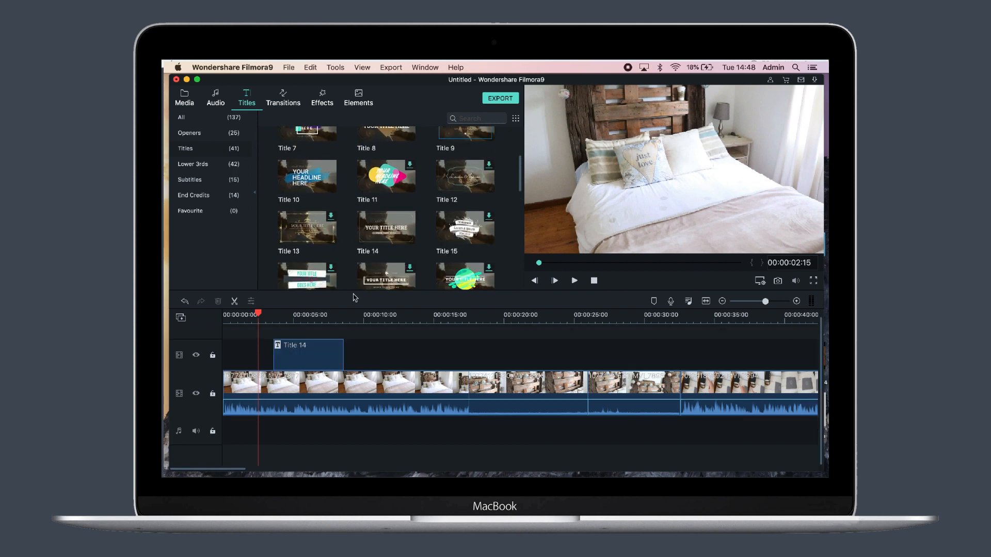
left_click_drag(397, 225, 376, 252)
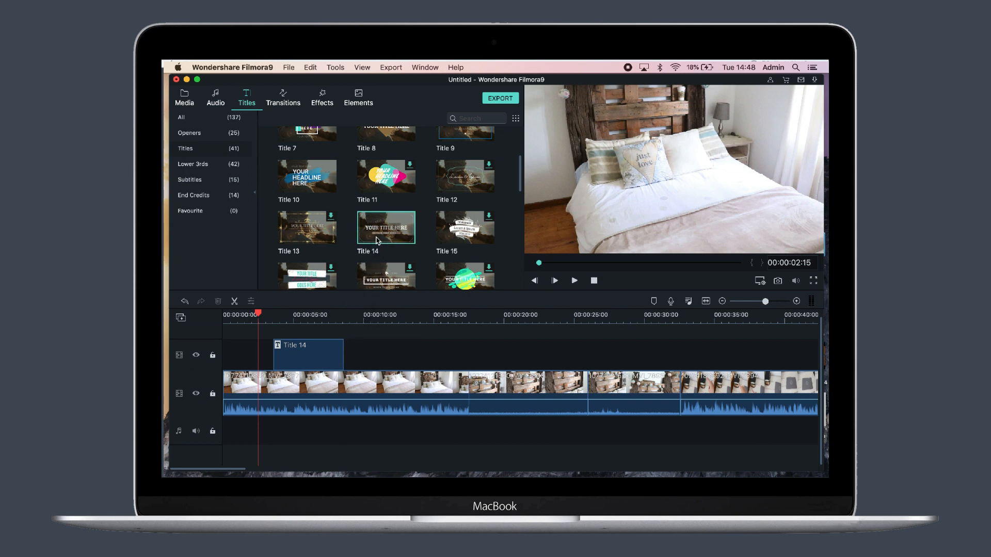
mouse_move(314, 361)
left_mouse_down()
mouse_move(289, 361)
mouse_move(301, 361)
left_mouse_up()
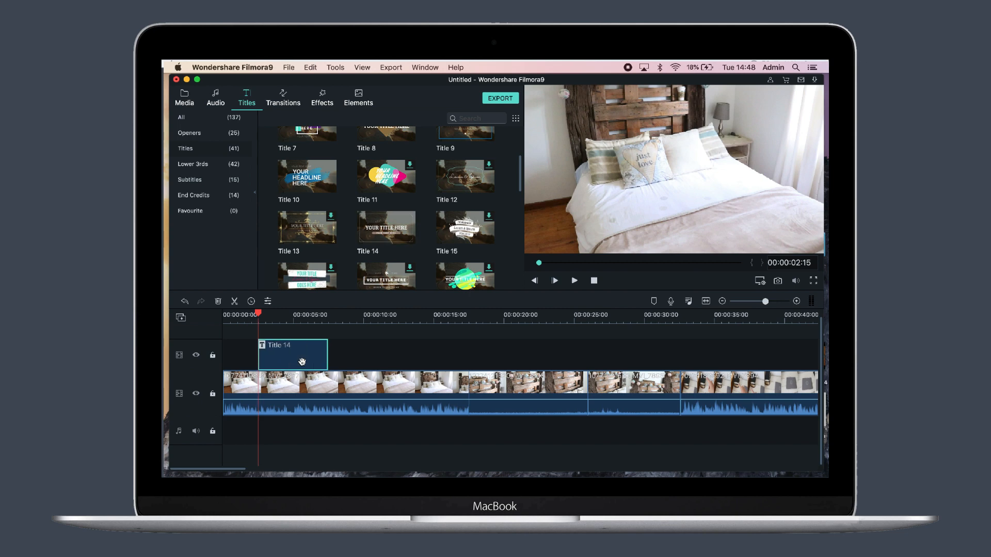
Play back the opening of the timeline to preview the animated title over the bedroom clip
left_click(182, 319)
left_click(213, 322)
key("space")
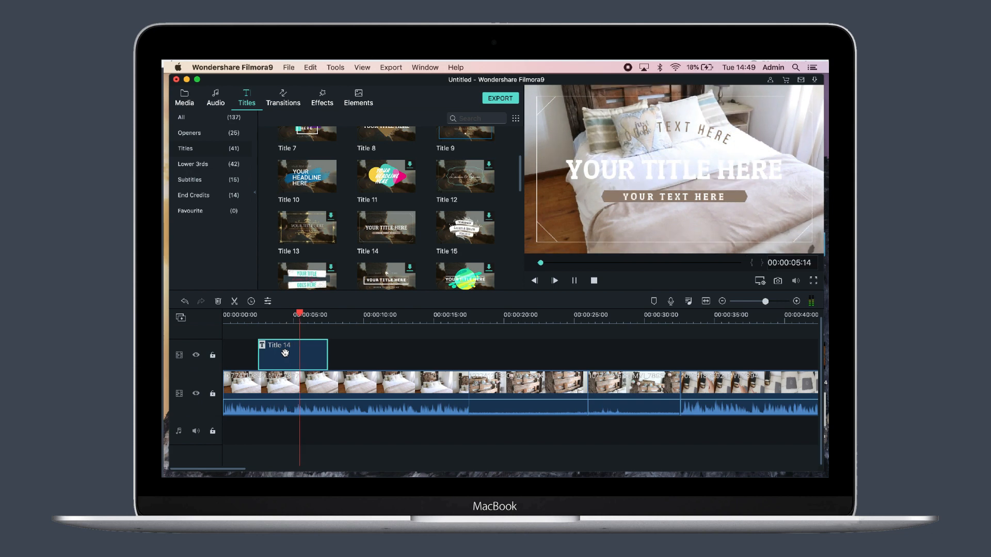
key("space")
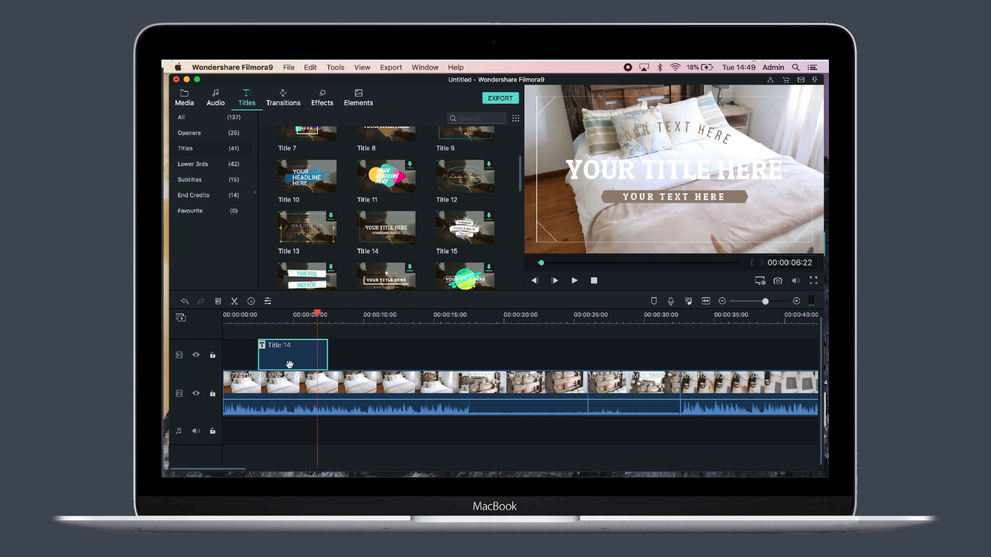
Place the playhead at 00:00:03:07 and open the Title 14 clip for text editing
left_click(318, 382)
left_click(319, 381)
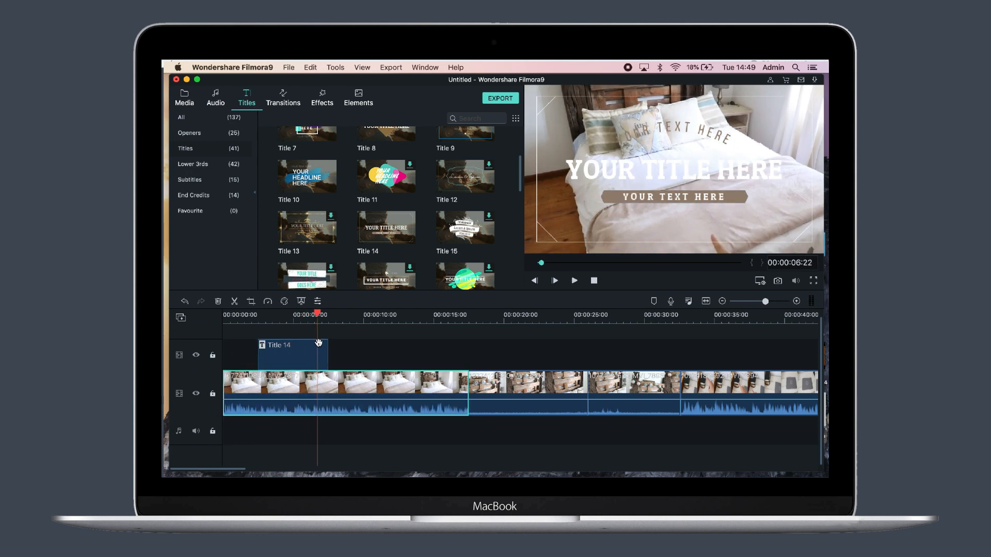
left_click(268, 319)
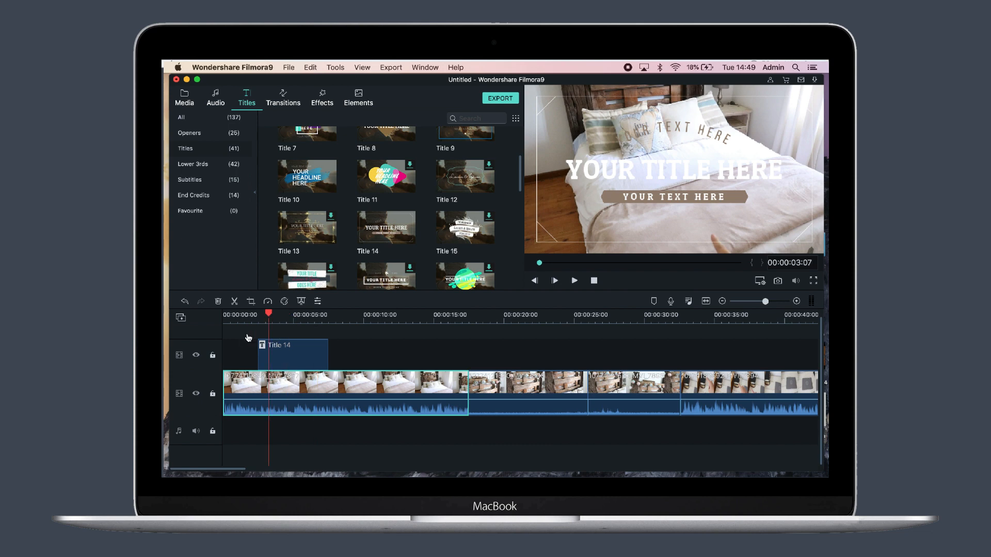
left_click(283, 359)
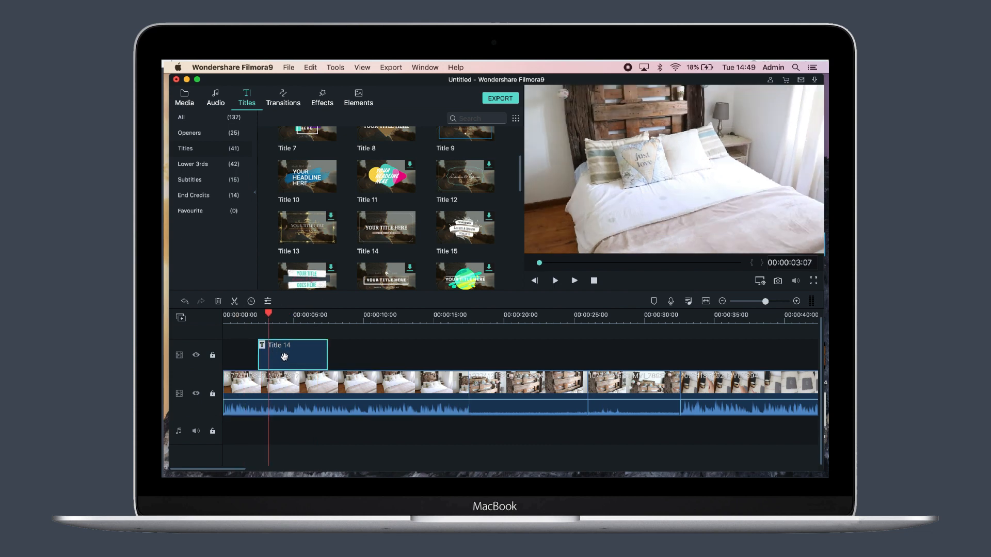
double_click(284, 356)
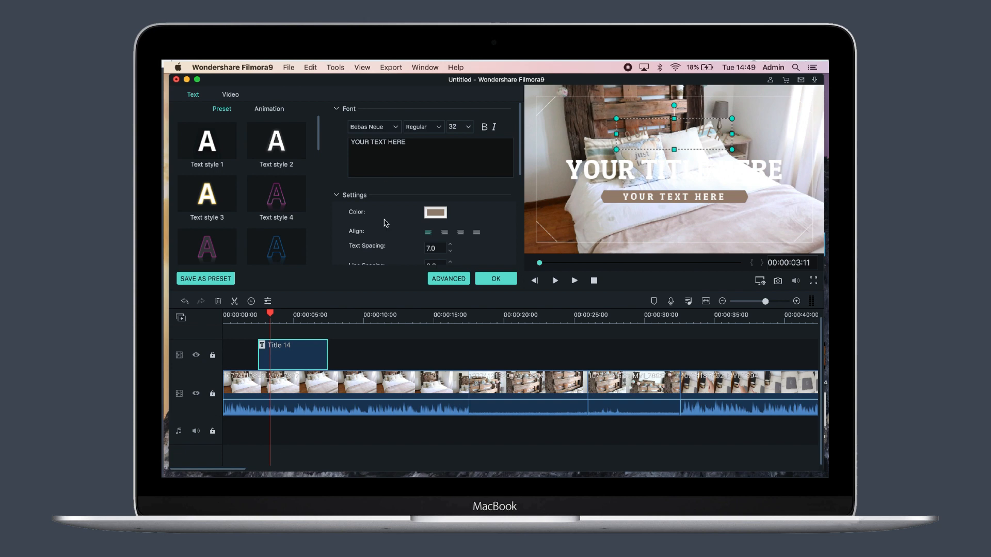
Examine the font, settings, transform and compositing options of the title's upper text line
scroll(384, 225, "down", 8)
scroll(384, 226, "down", 3)
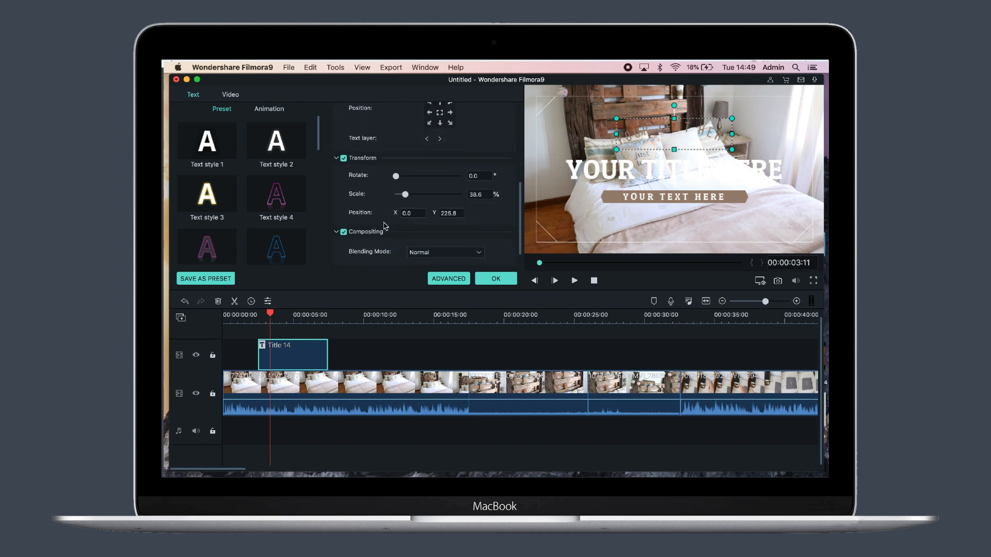
scroll(384, 225, "up", 10)
scroll(384, 225, "down", 10)
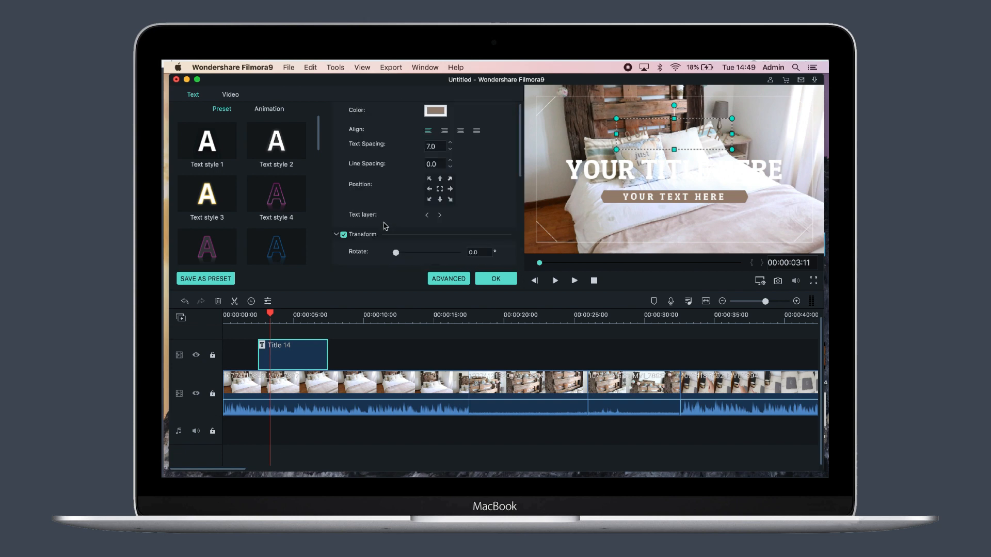
scroll(384, 225, "up", 10)
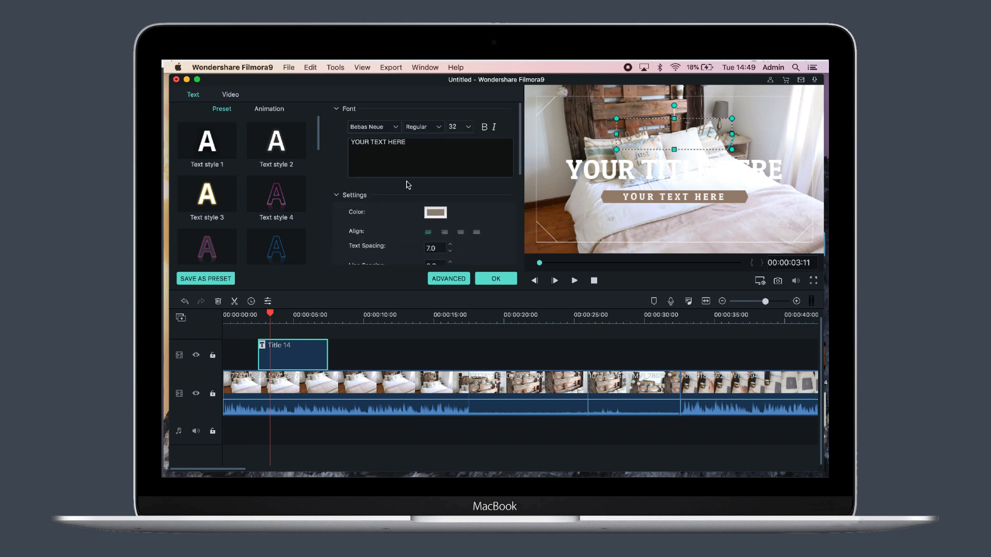
Replace the main line "YOUR TITLE HERE" of the title with "Room Tour"
left_click(631, 170)
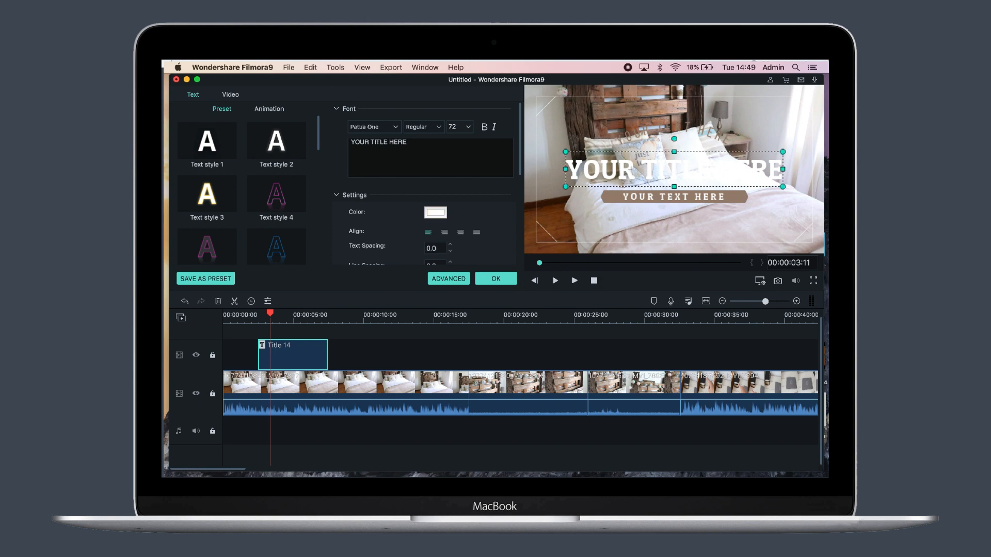
left_click_drag(409, 142, 345, 143)
type("R")
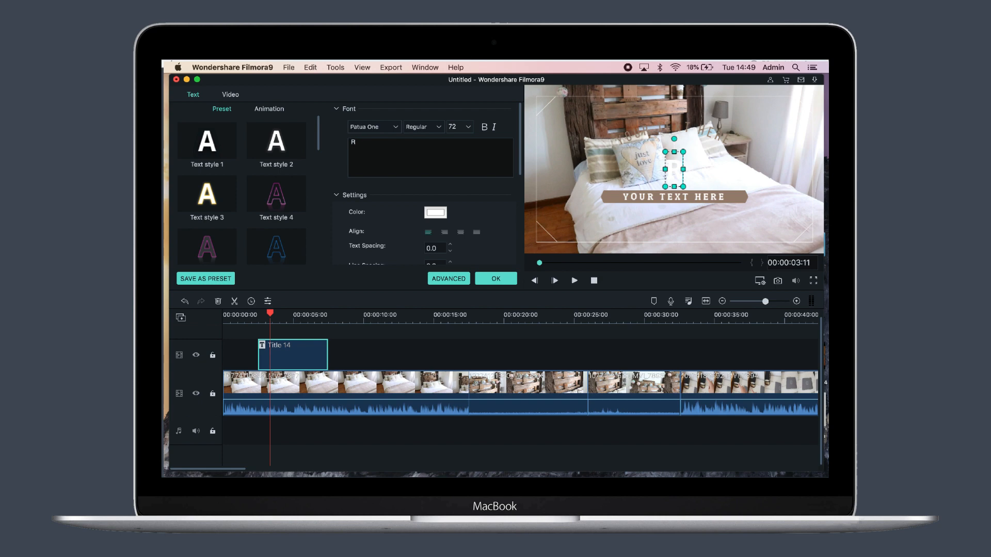
type("oom ")
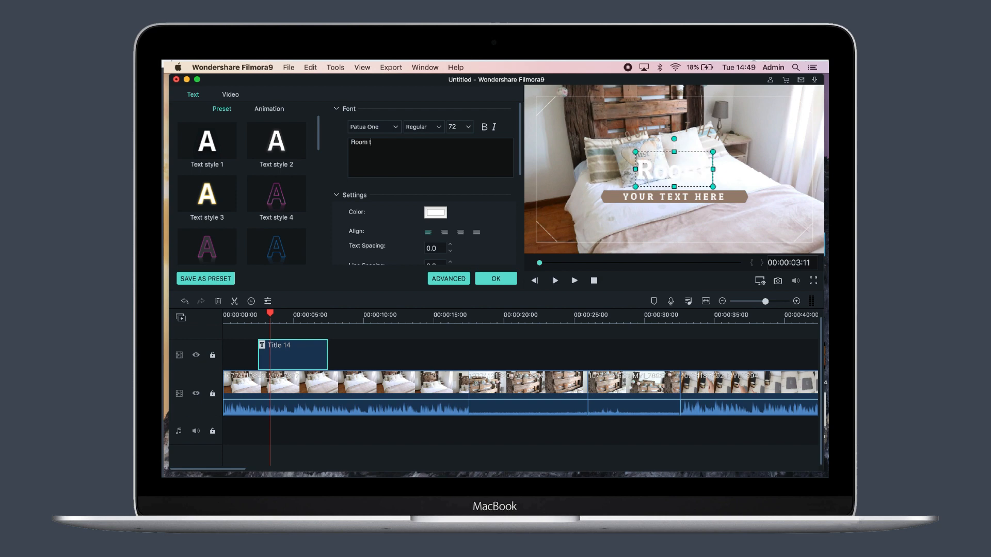
type("t")
key("BackSpace")
type("Tour")
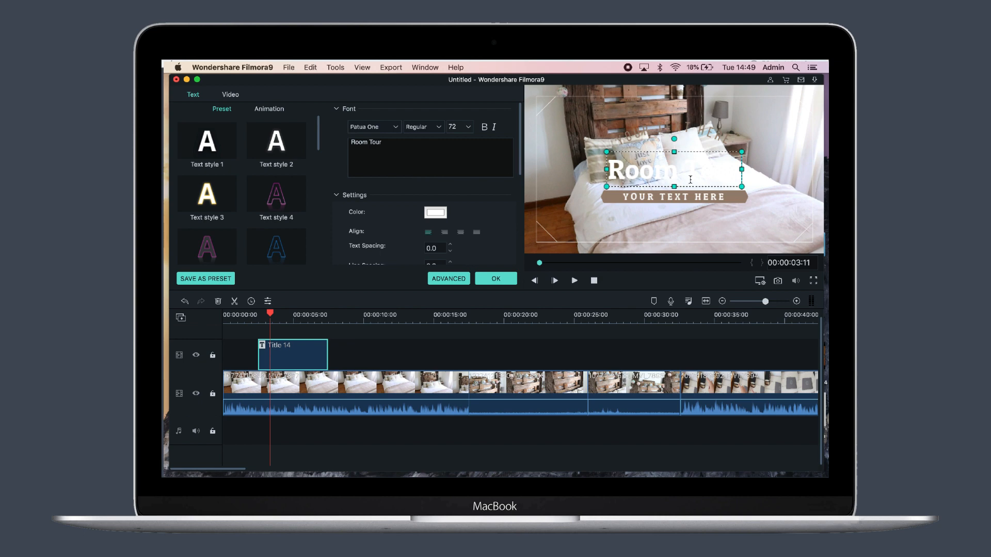
scroll(435, 212, "down", 2)
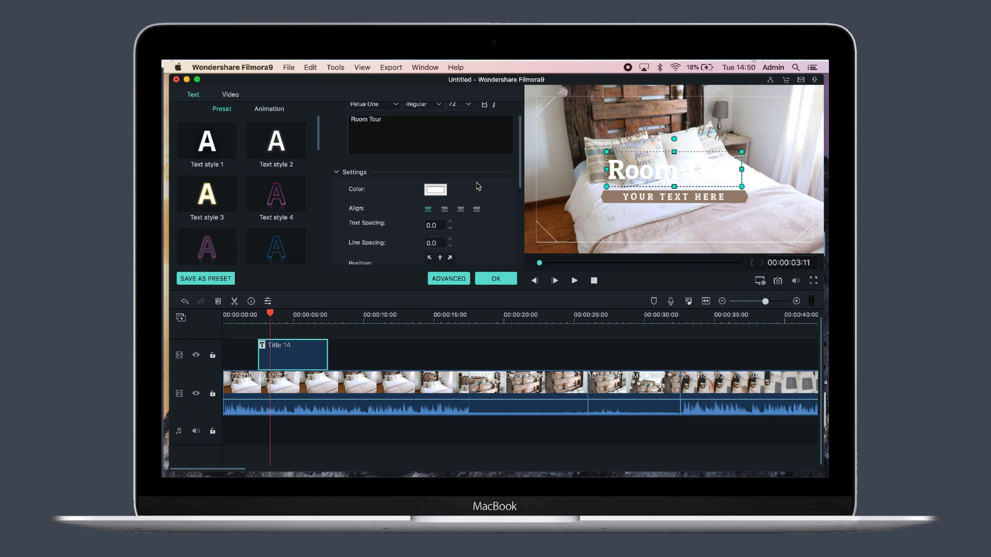
Change the text colour of the "Room Tour" line to a mid grey
scroll(435, 212, "up", 2)
left_click(434, 211)
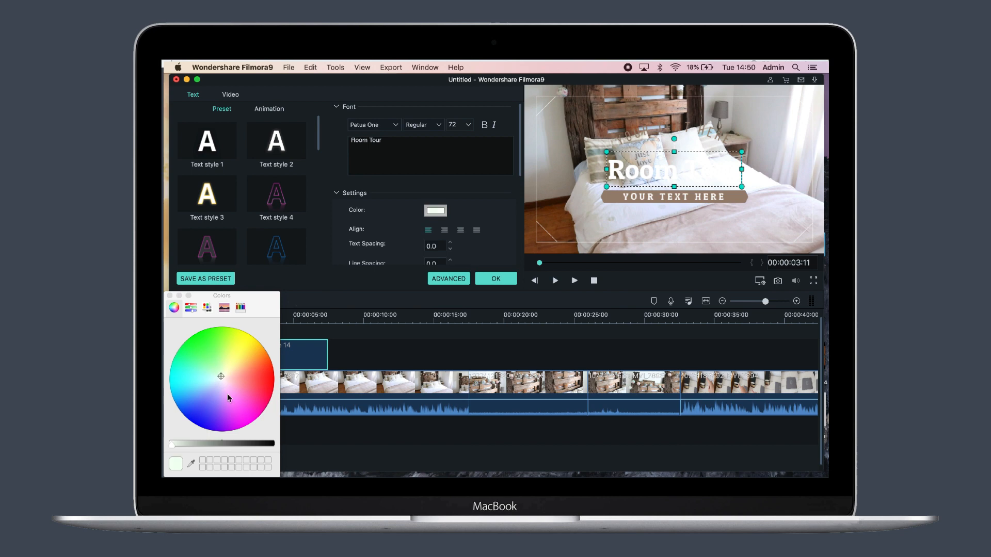
left_click_drag(228, 397, 221, 379)
left_click_drag(198, 449, 219, 445)
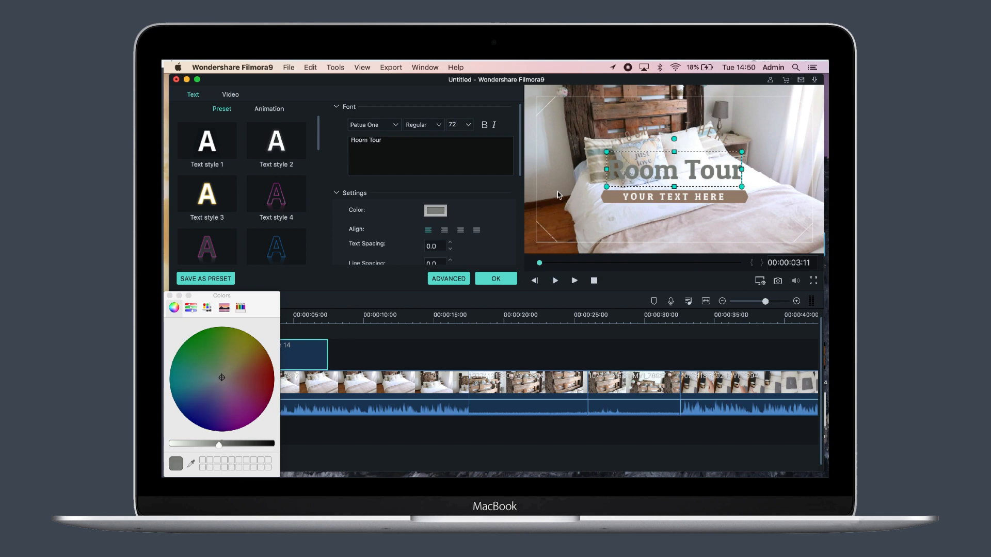
Replace the title's upper text line with the person's first name in possessive form followed by "world"
left_click(637, 139)
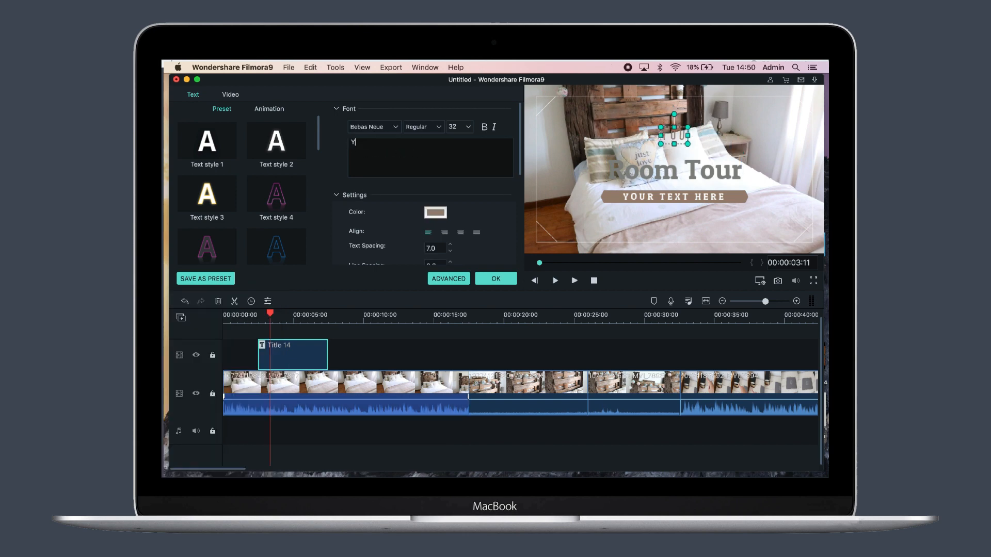
key("BackSpace")
key("BackSpace")
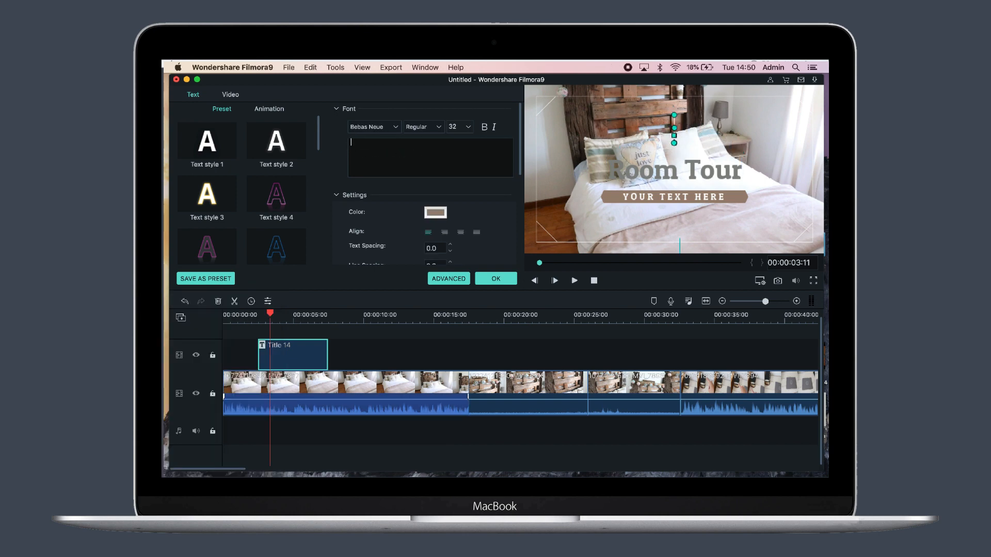
type("KAy")
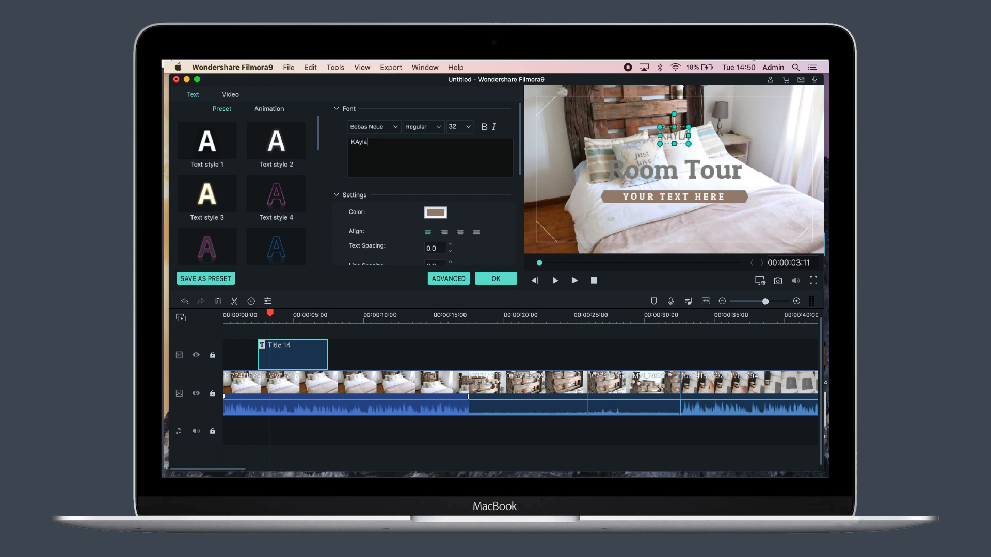
key("BackSpace")
type("yla's world")
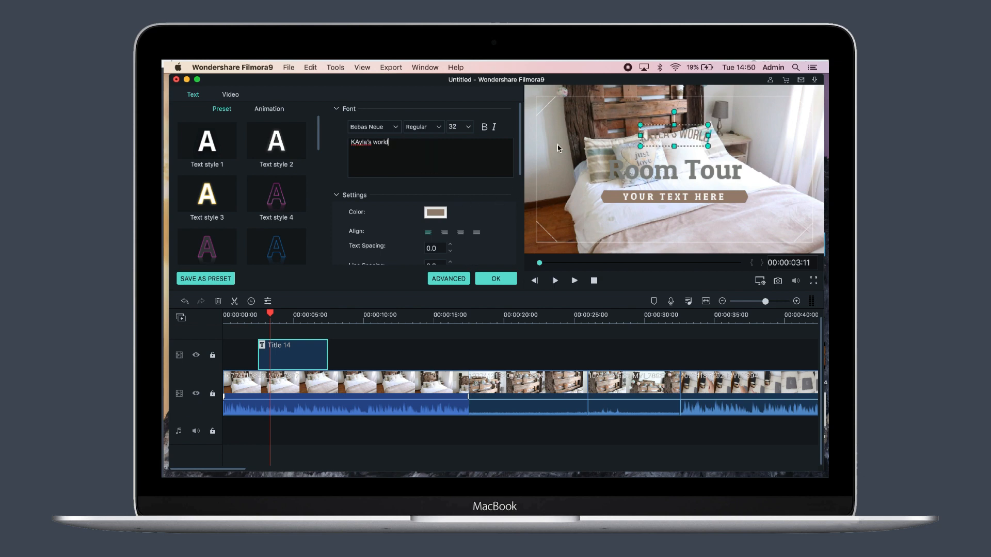
Replace the banner text "YOUR TEXT HERE" below the main title line with "2019"
left_click(634, 199)
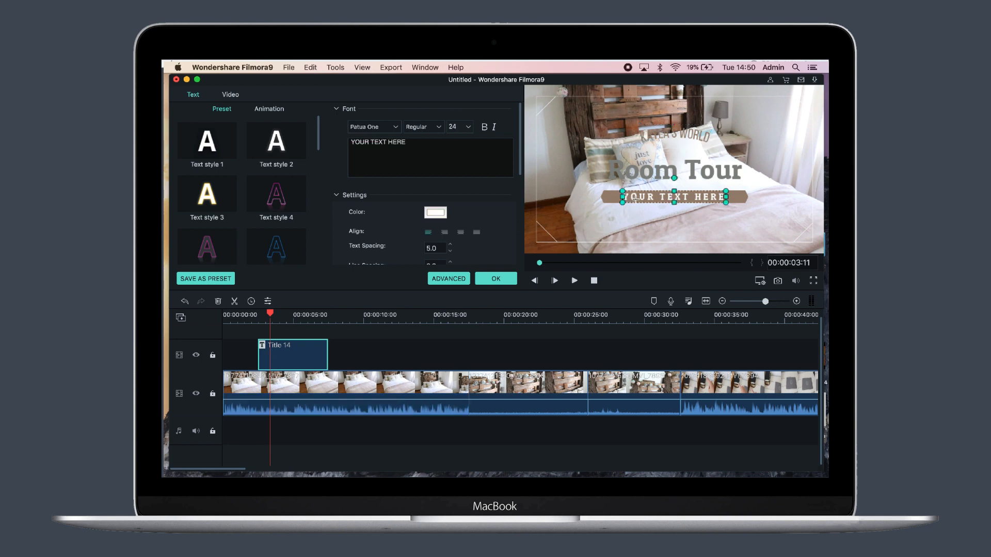
key("super+a")
type("2019")
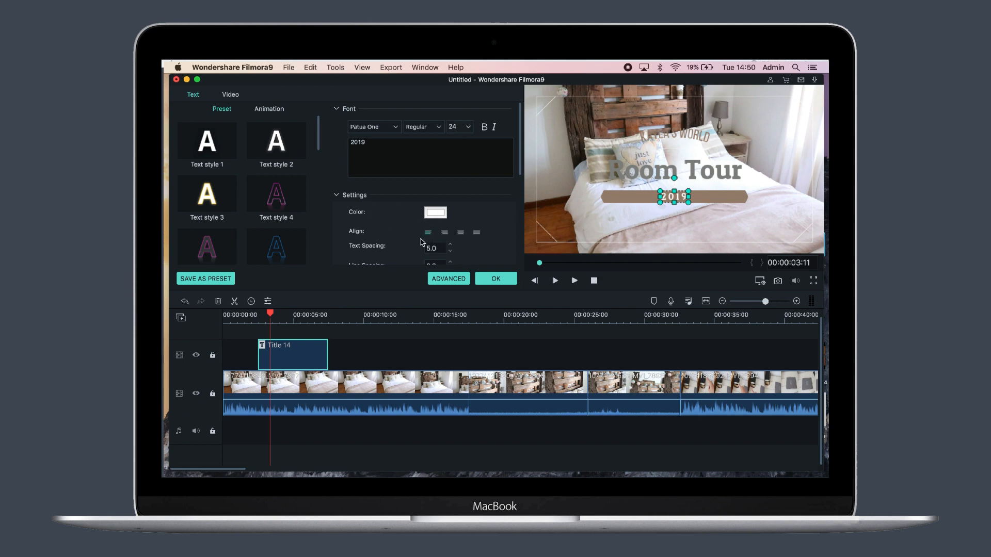
Set the text spacing of the "2019" line to 16.0 and its line spacing to 99.0
scroll(471, 191, "down", 4)
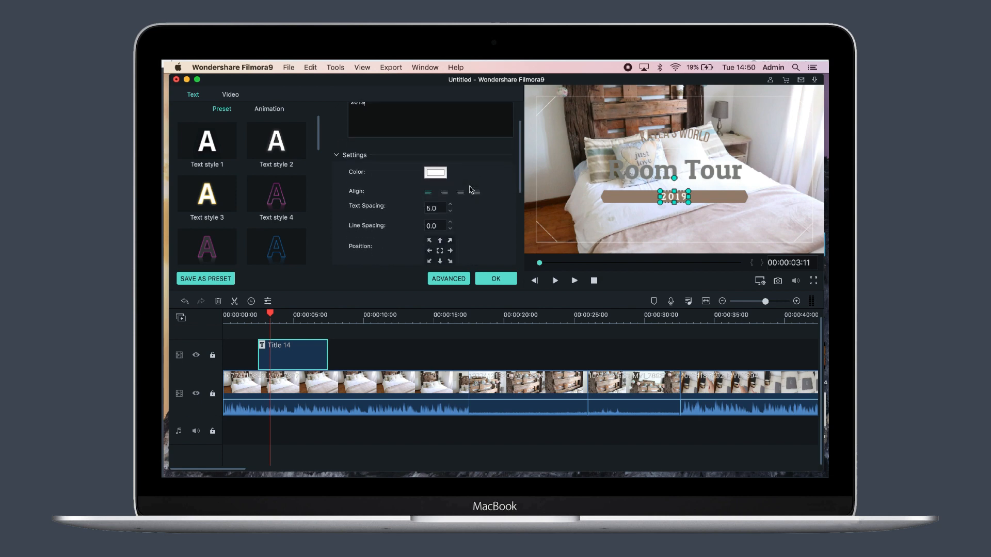
scroll(471, 190, "down", 2)
left_click(451, 189)
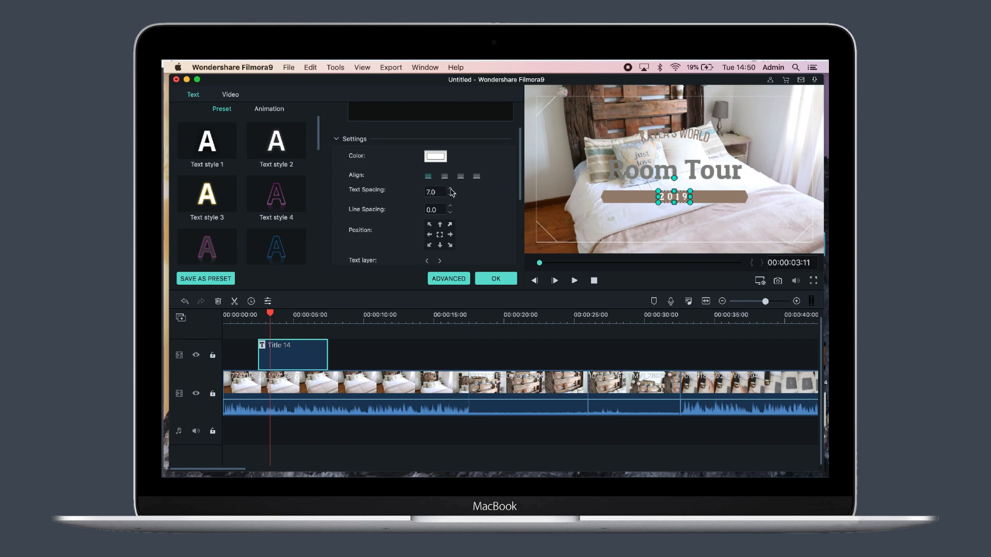
left_click(450, 189)
left_click(451, 189)
left_click(451, 190)
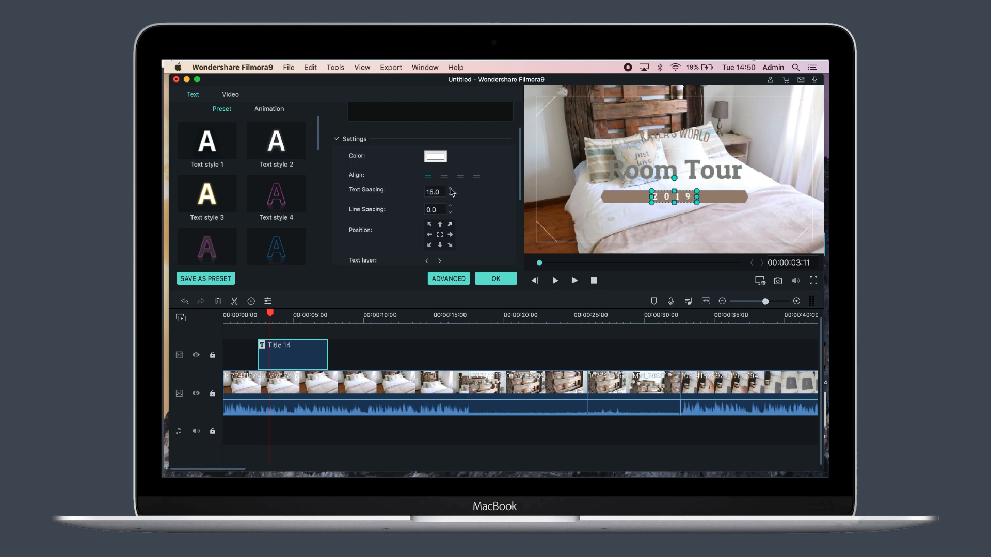
left_click(450, 190)
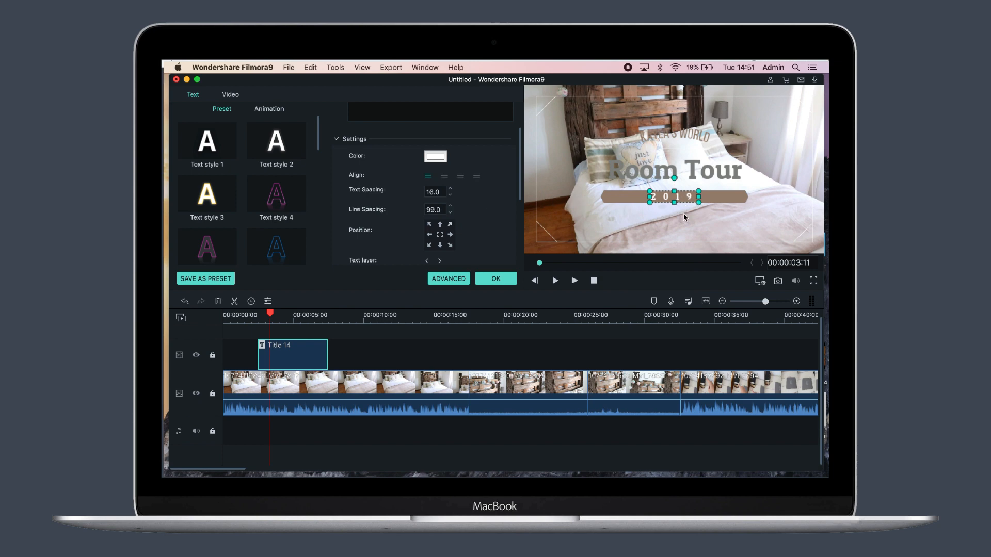
Switch back and forth between the title's text layers, finishing with the upper line selected
scroll(505, 228, "down", 2)
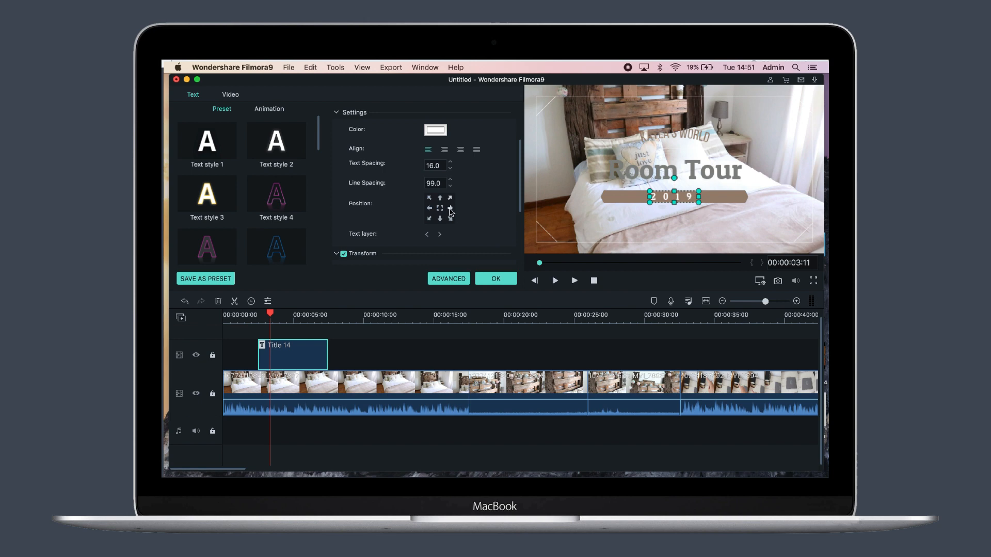
scroll(514, 221, "down", 2)
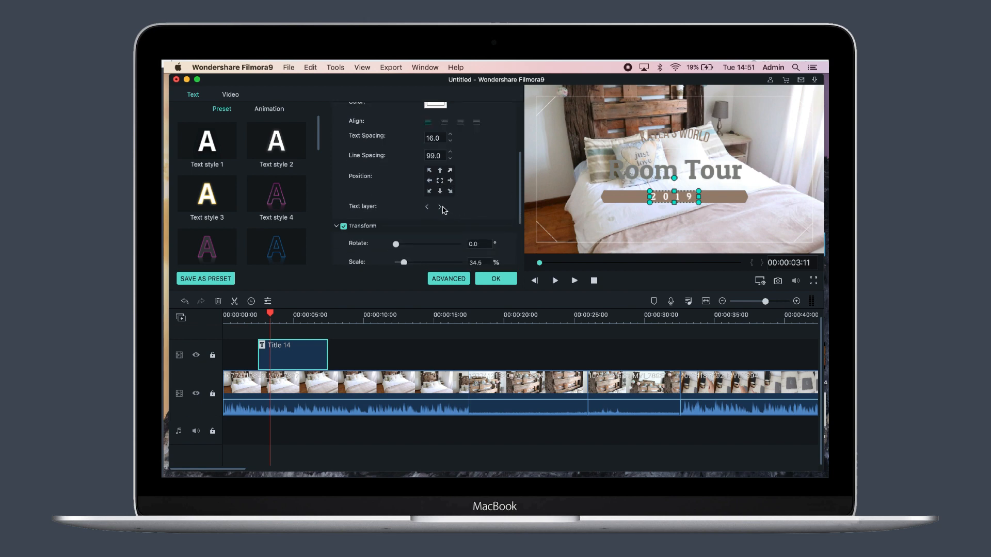
left_click(440, 207)
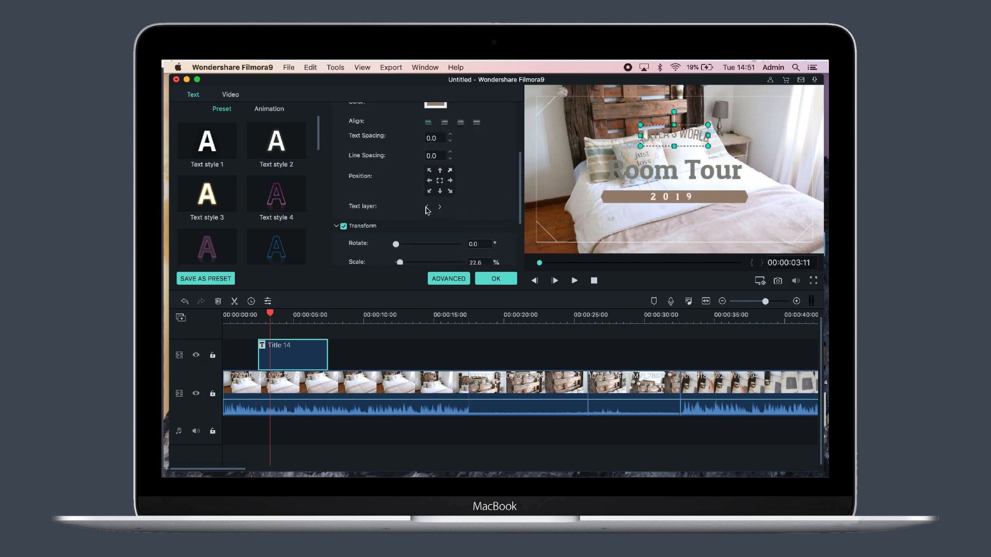
left_click(426, 208)
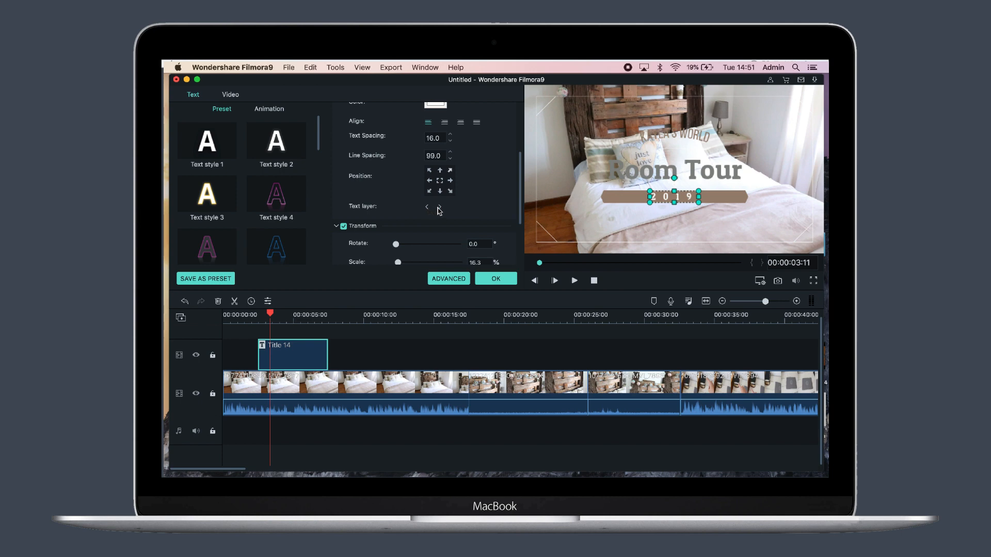
left_click(439, 208)
Examine the rotation, scale, position, blending mode and opacity options of the title's upper text line
scroll(456, 190, "down", 4)
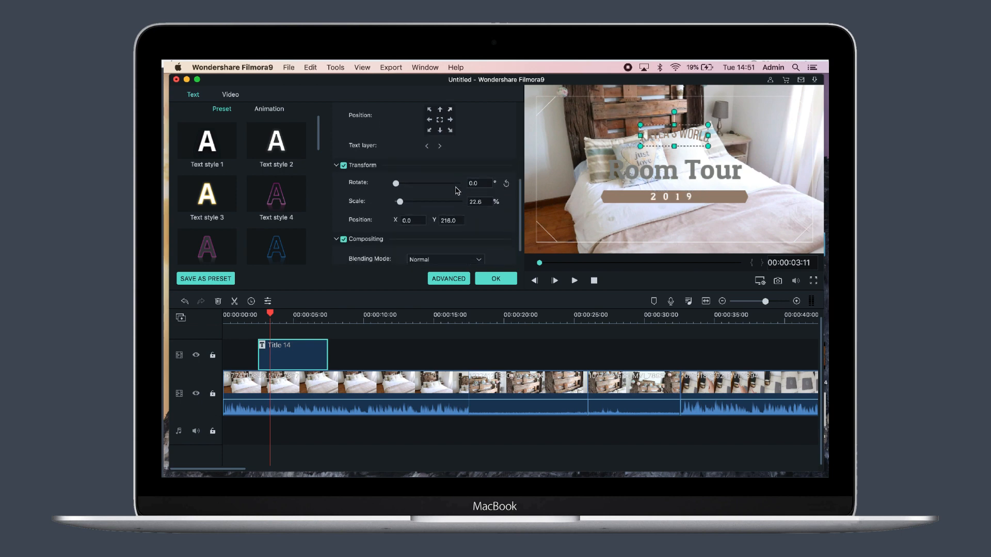
scroll(456, 191, "down", 2)
left_click_drag(398, 160, 384, 163)
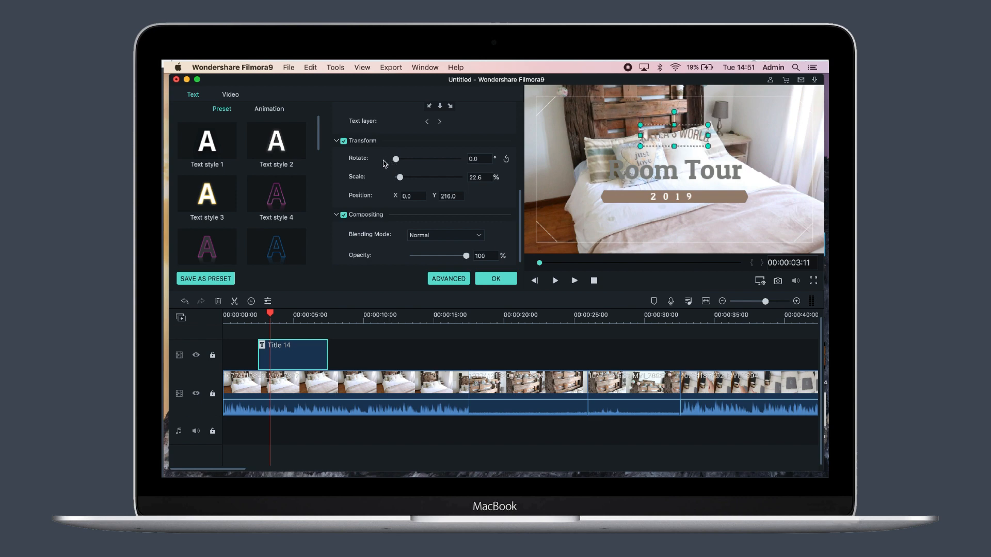
scroll(425, 199, "down", 1)
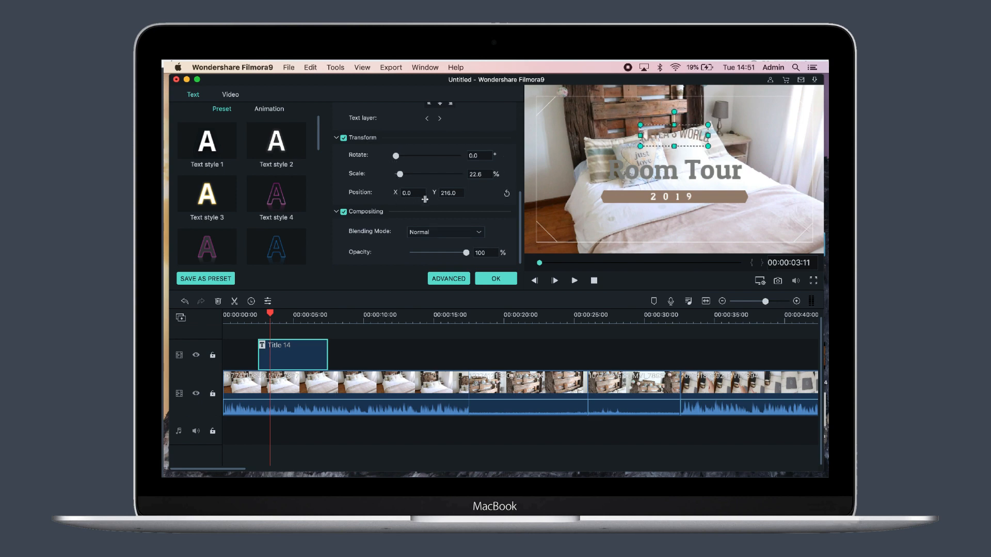
left_click(478, 233)
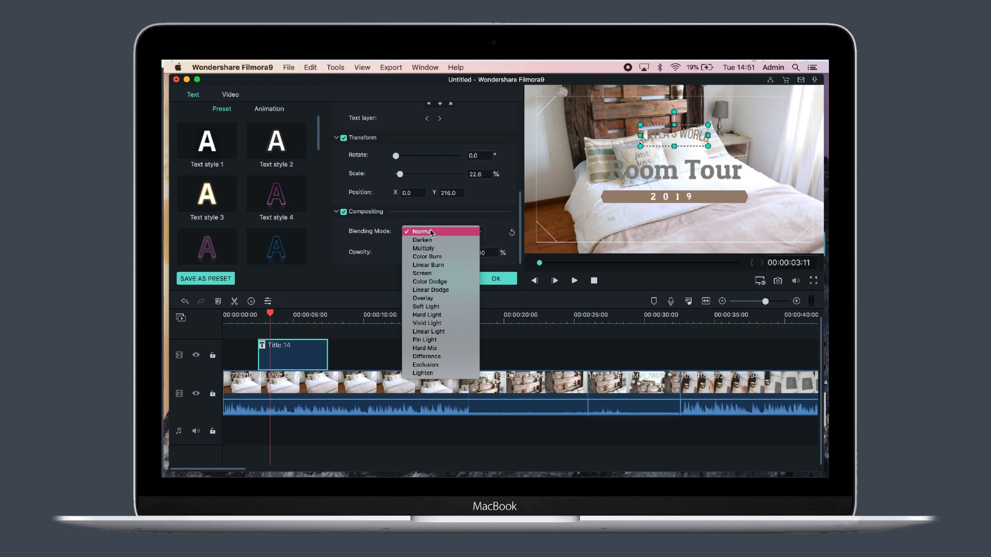
left_click(383, 257)
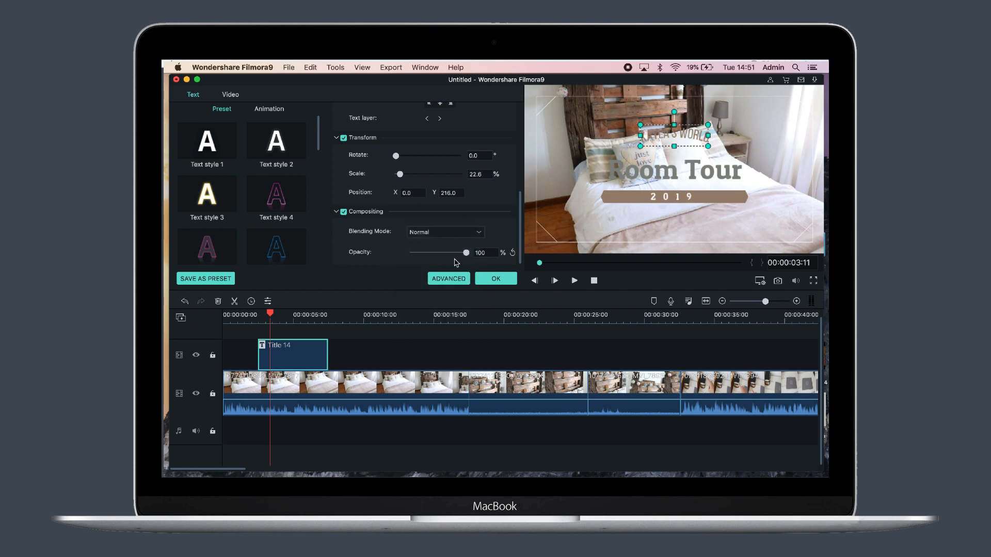
scroll(459, 208, "up", 5)
scroll(377, 173, "up", 5)
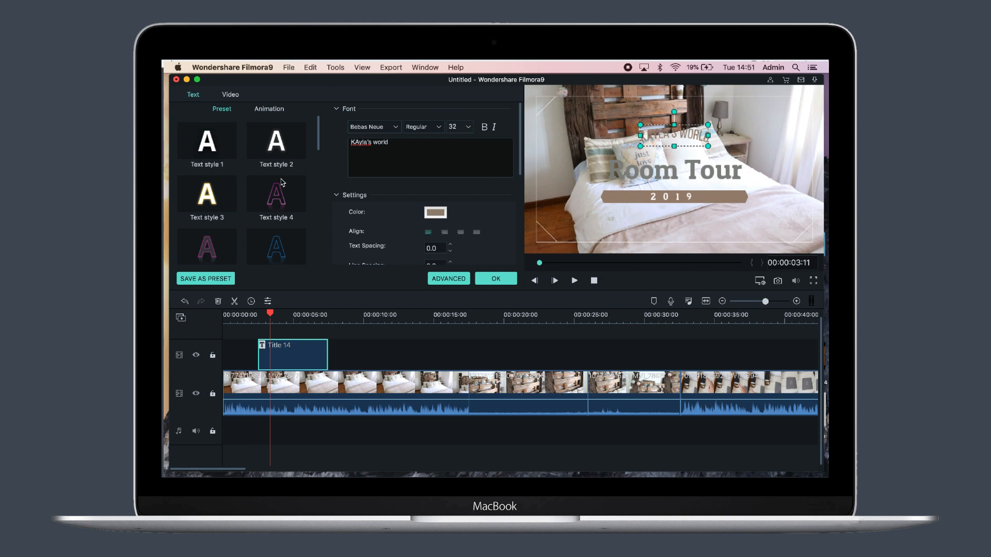
Browse the preset text styles and the text animations available for the title's upper line
scroll(225, 172, "down", 10)
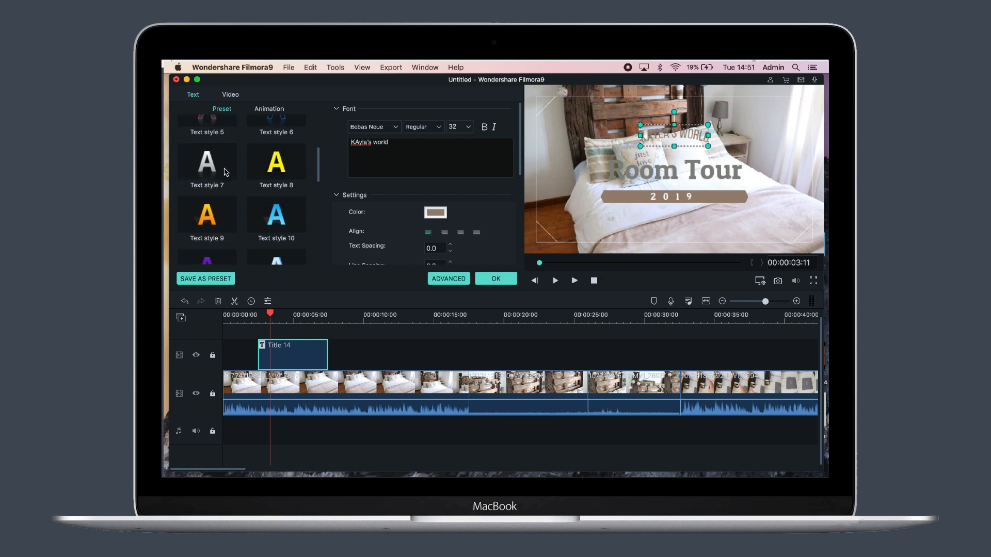
scroll(225, 172, "up", 12)
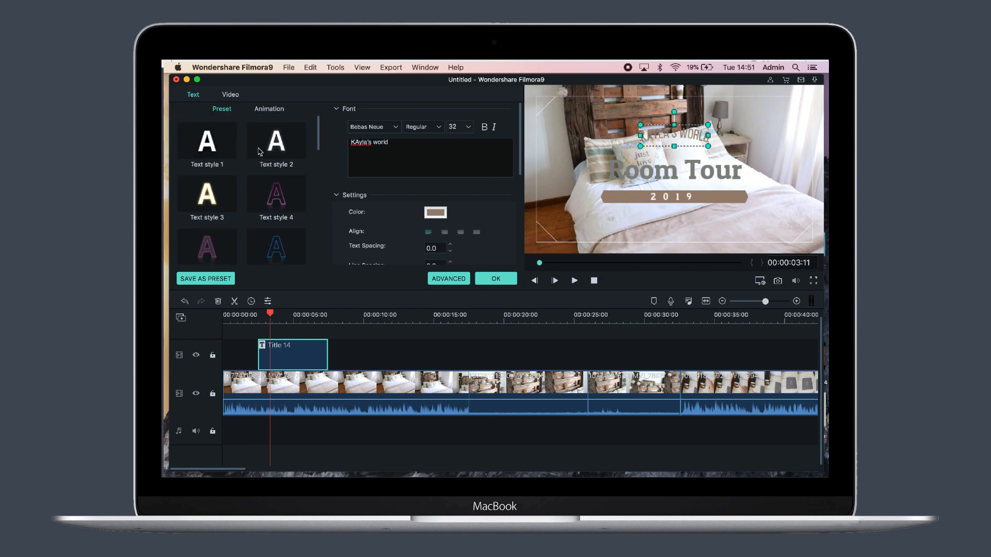
left_click(269, 109)
scroll(275, 187, "down", 10)
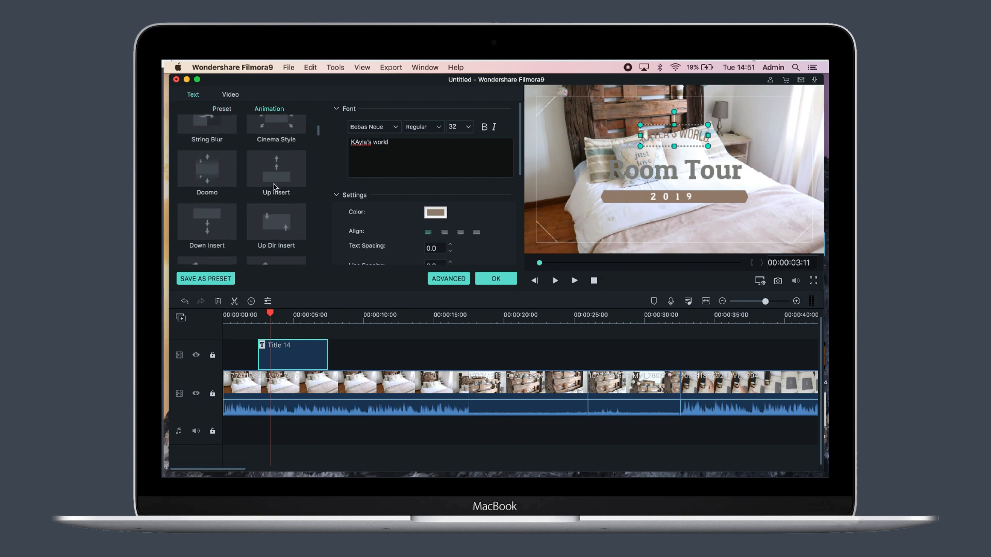
scroll(274, 187, "down", 2)
scroll(274, 188, "up", 12)
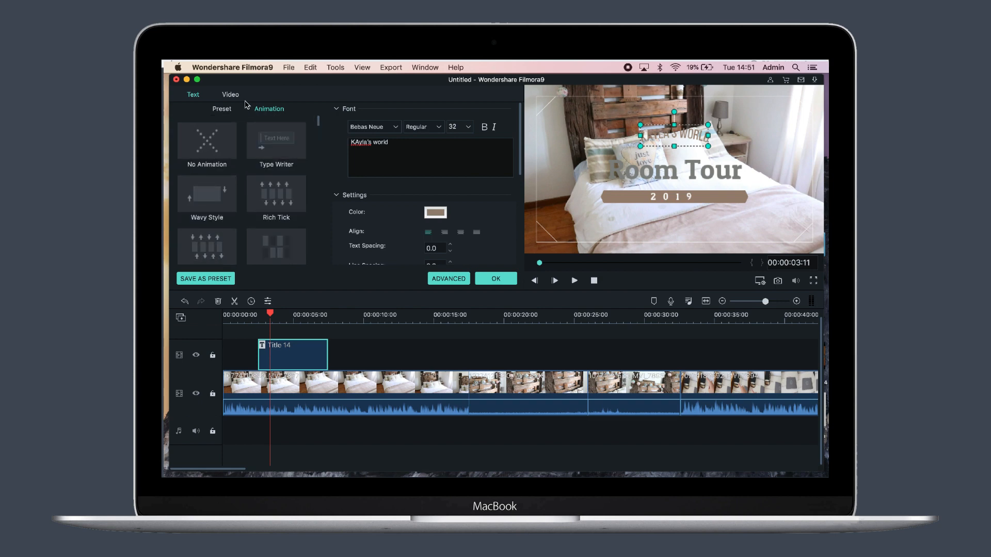
Preview Rich Tick and two other text animations for the upper line, finishing on No Animation
left_click(269, 195)
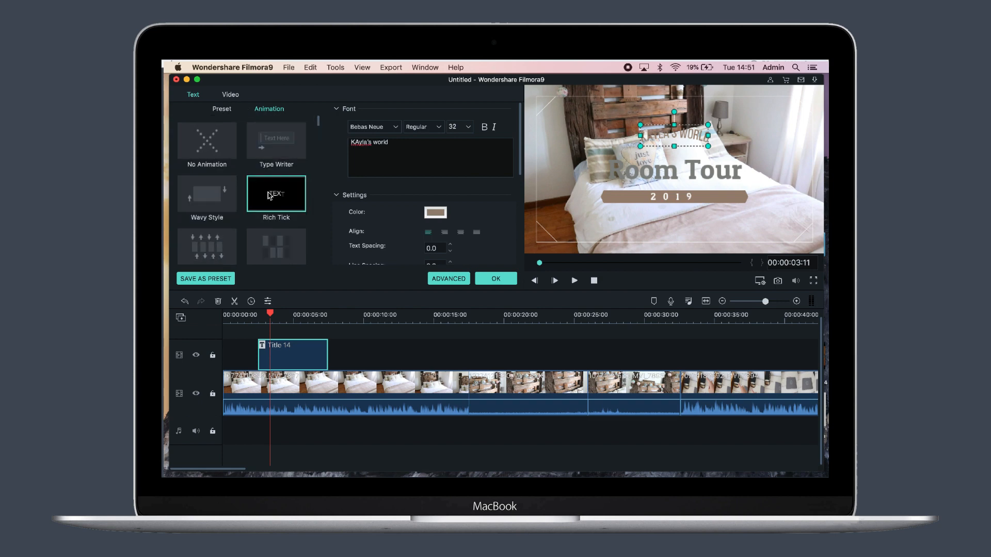
left_click(273, 246)
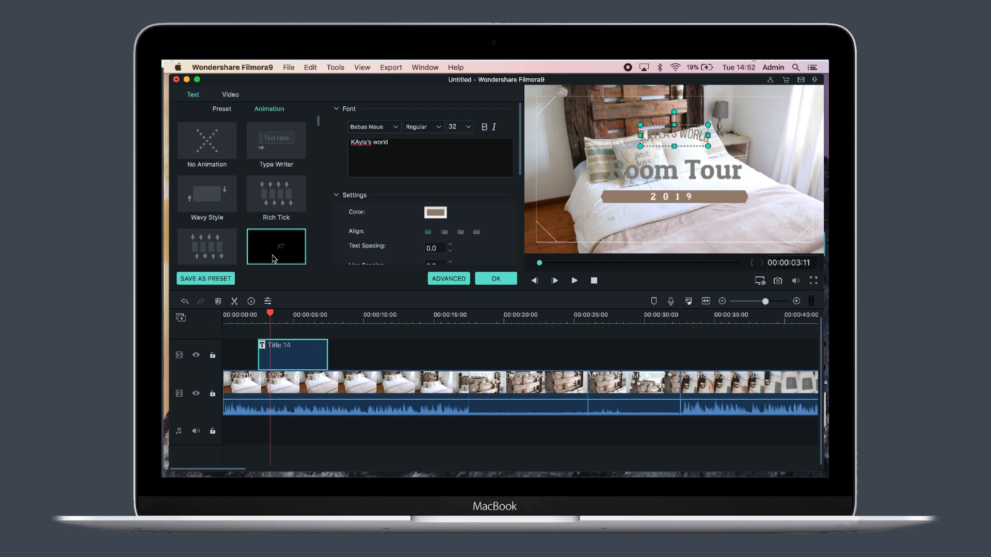
left_click(218, 251)
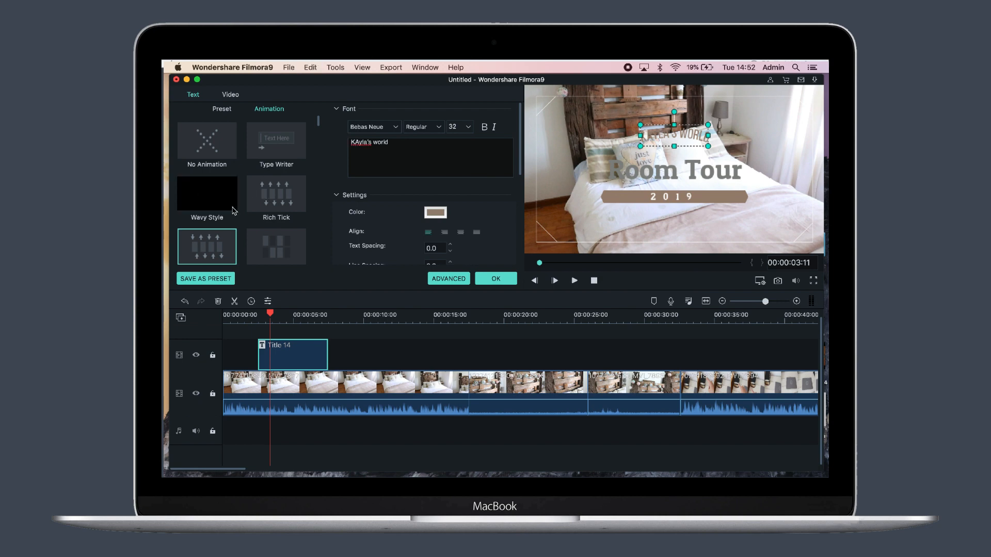
left_click(206, 143)
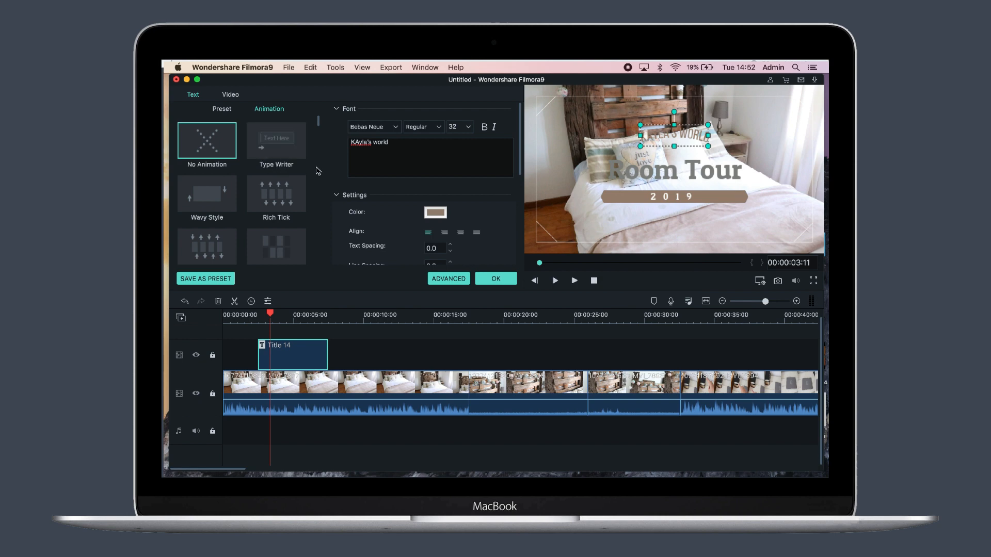
Try enlarging the whole title to about 318% and return its scale to 100%, leaving the rotation at 0
left_click(231, 94)
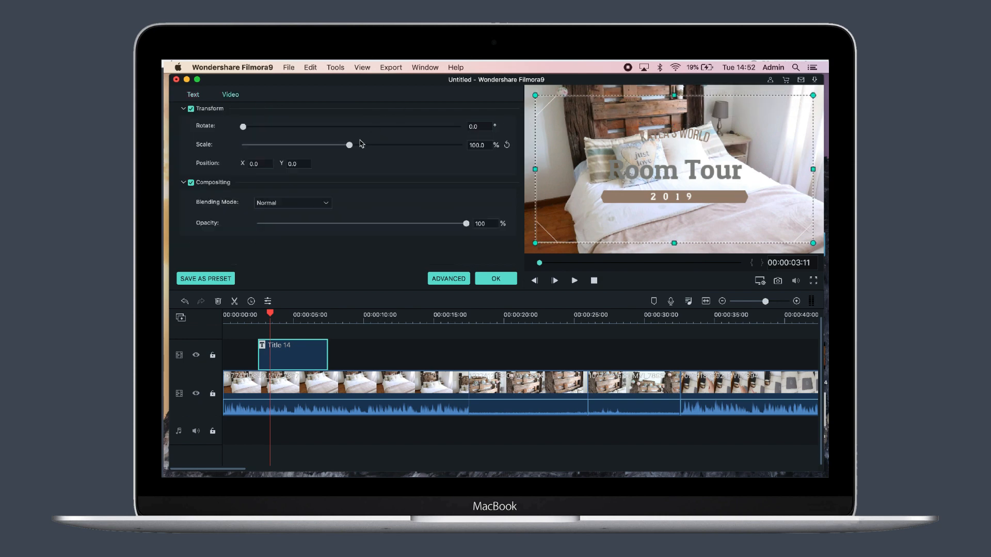
left_click_drag(349, 146, 429, 146)
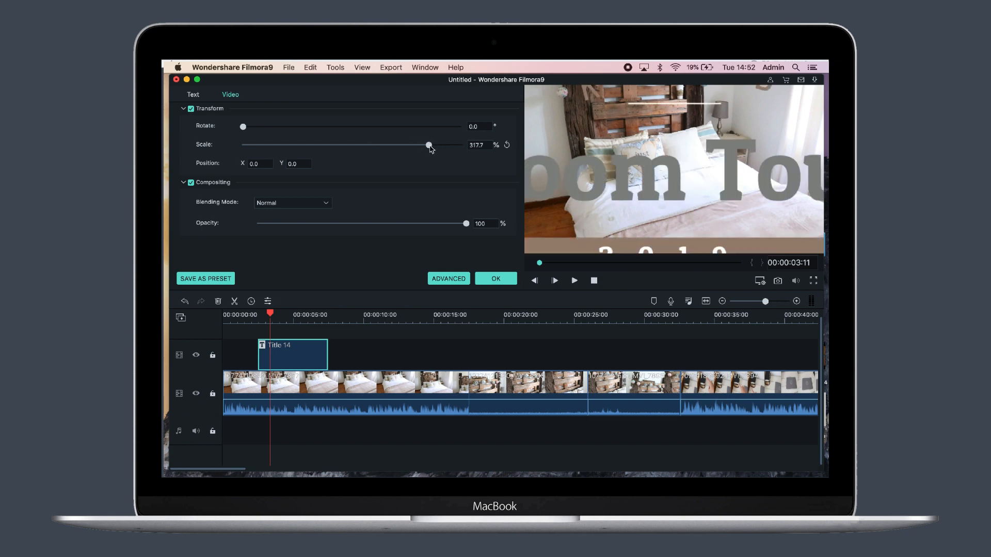
left_click_drag(429, 147, 350, 145)
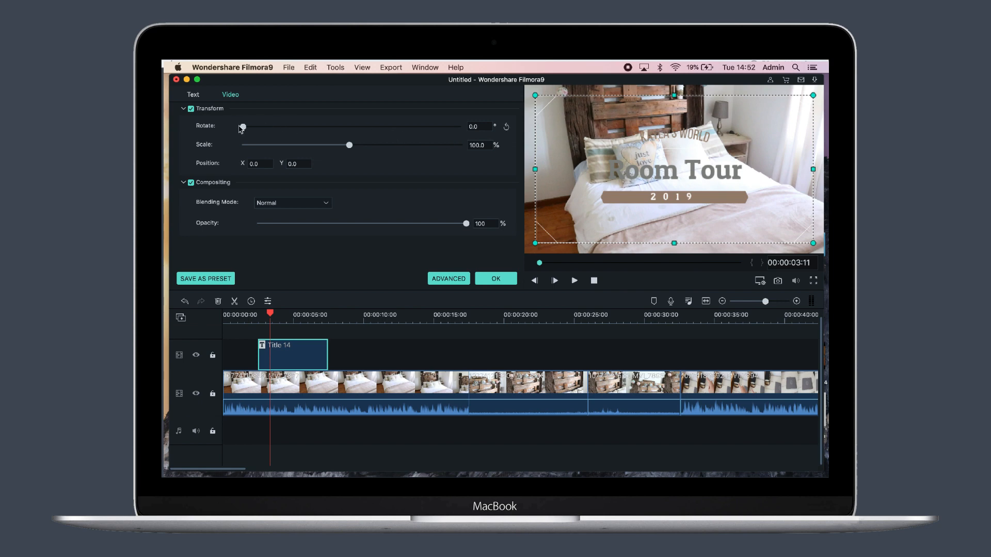
mouse_move(242, 127)
left_mouse_down()
mouse_move(254, 128)
mouse_move(242, 128)
left_mouse_up()
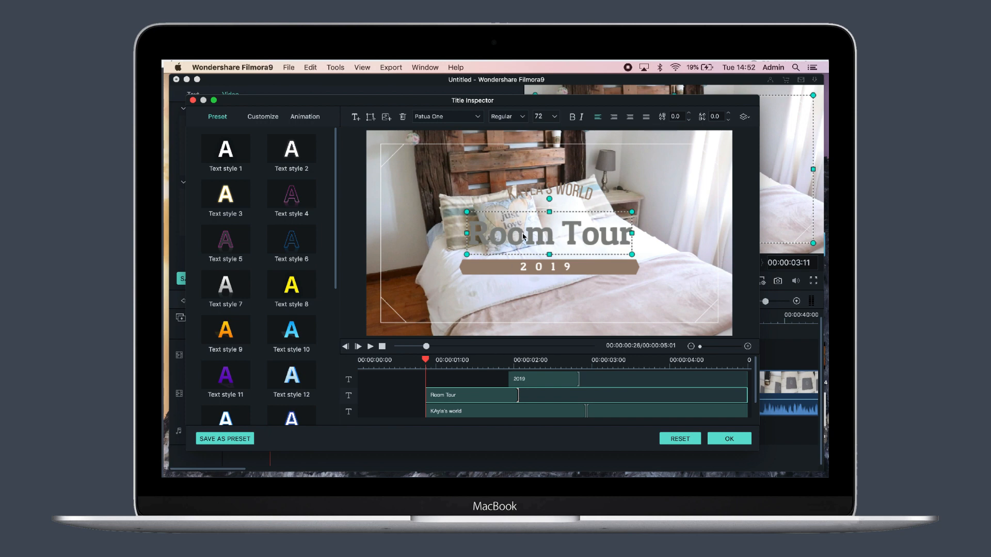
Turn on the text border for the title's "Room Tour" line
left_click(273, 120)
scroll(273, 247, "down", 5)
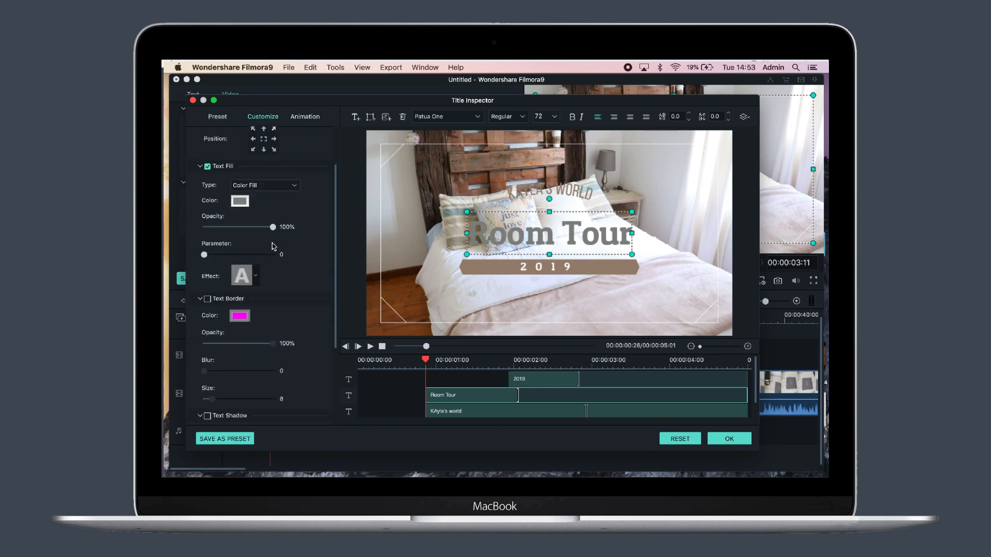
scroll(273, 247, "down", 2)
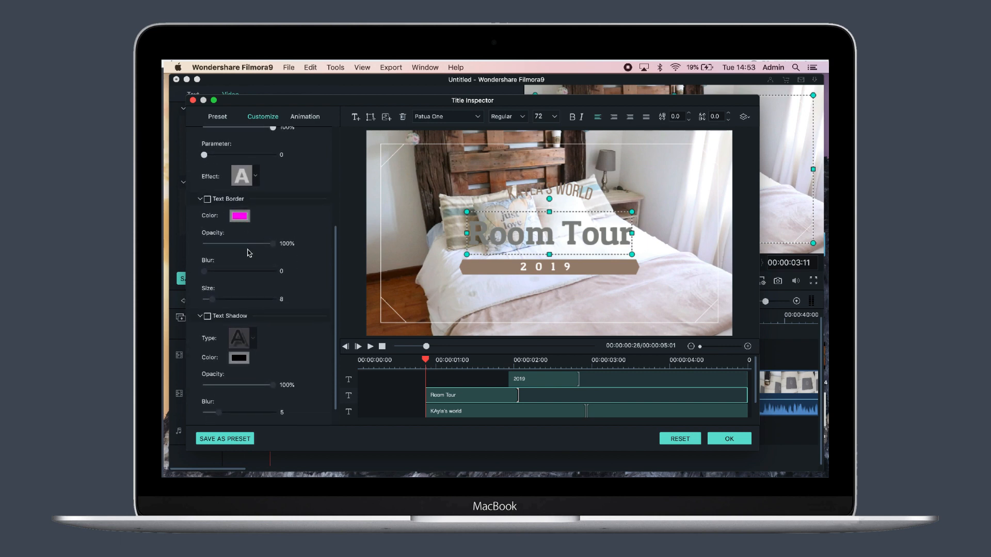
scroll(206, 267, "up", 4)
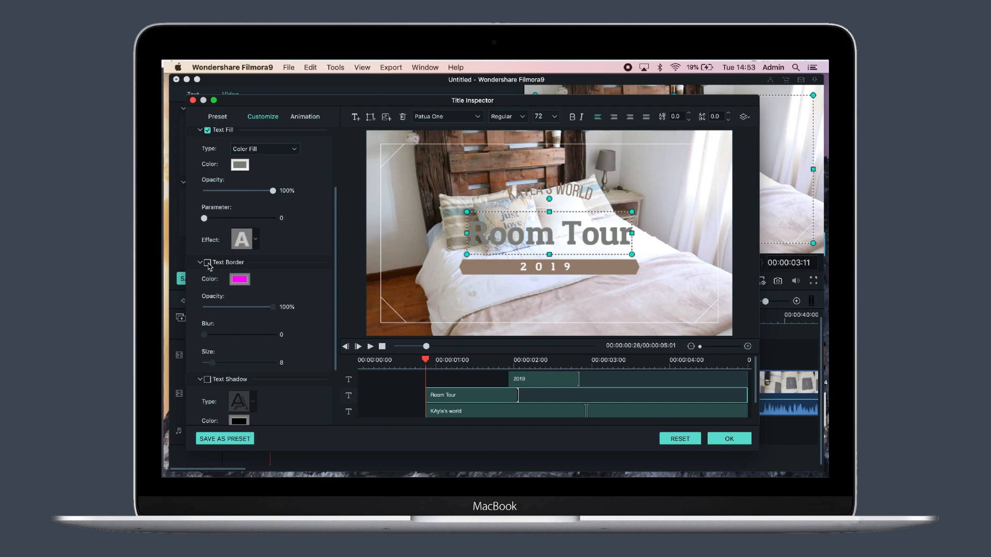
left_click(208, 263)
scroll(311, 299, "down", 2)
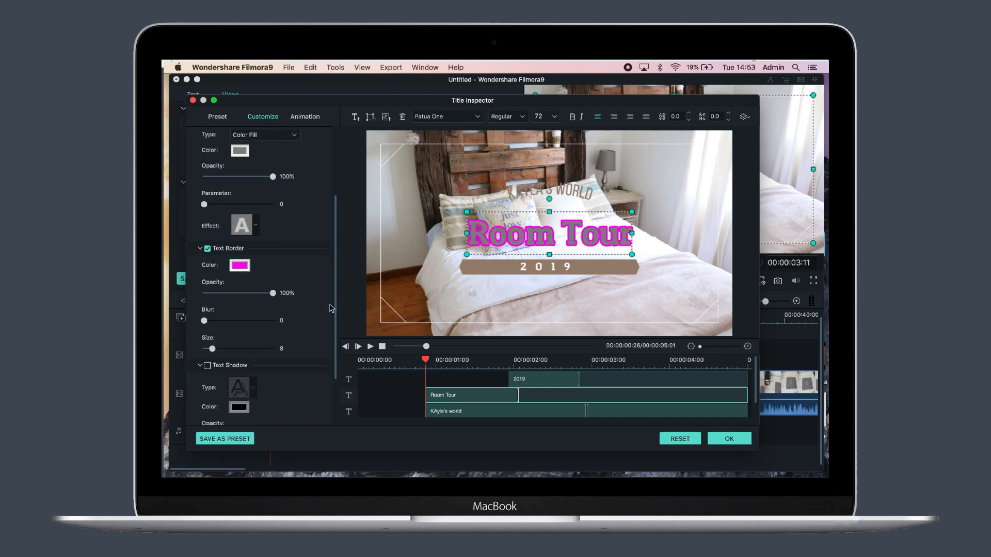
Change the "Room Tour" text border's colour to dark grey
left_click(240, 258)
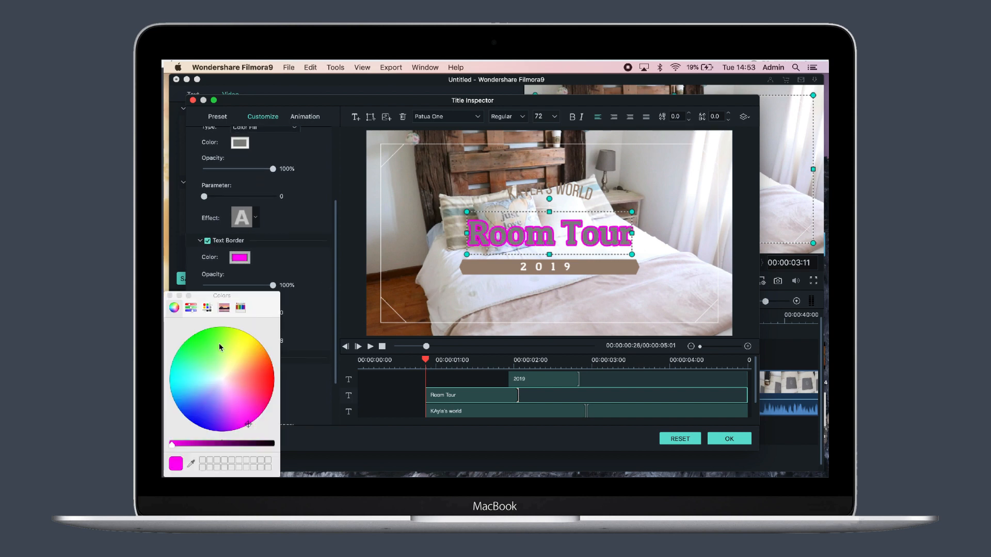
left_click(222, 382)
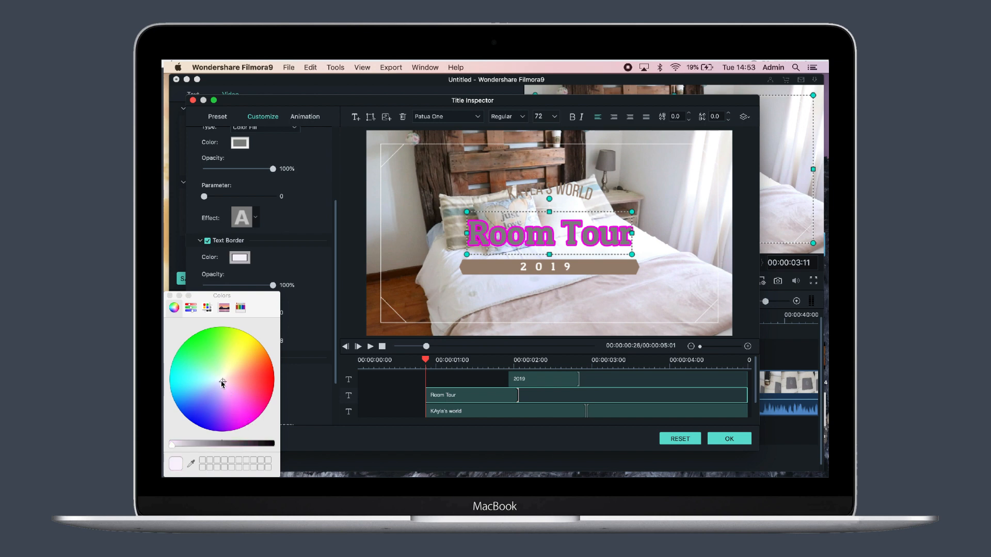
left_click_drag(220, 382, 221, 384)
left_click_drag(172, 445, 240, 447)
left_click(241, 447)
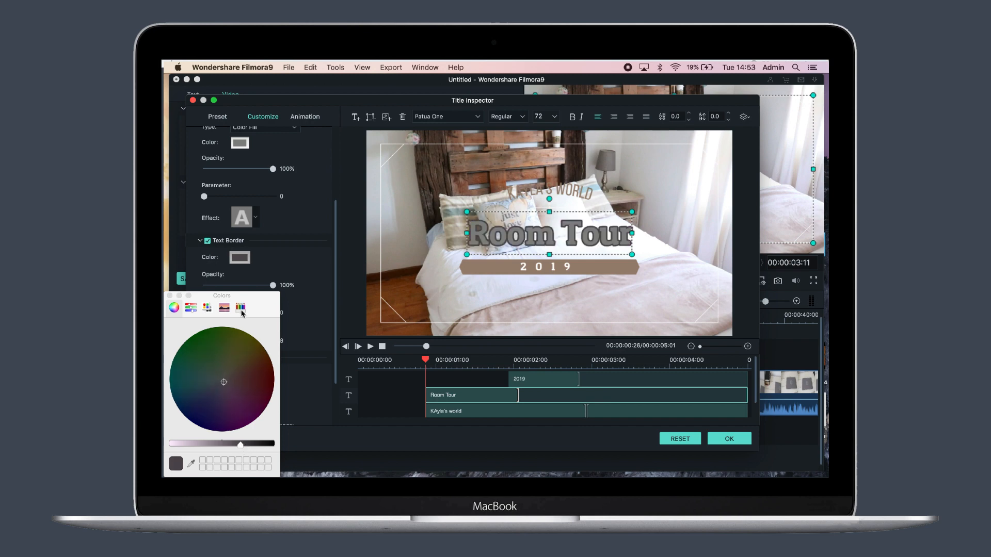
left_click(170, 296)
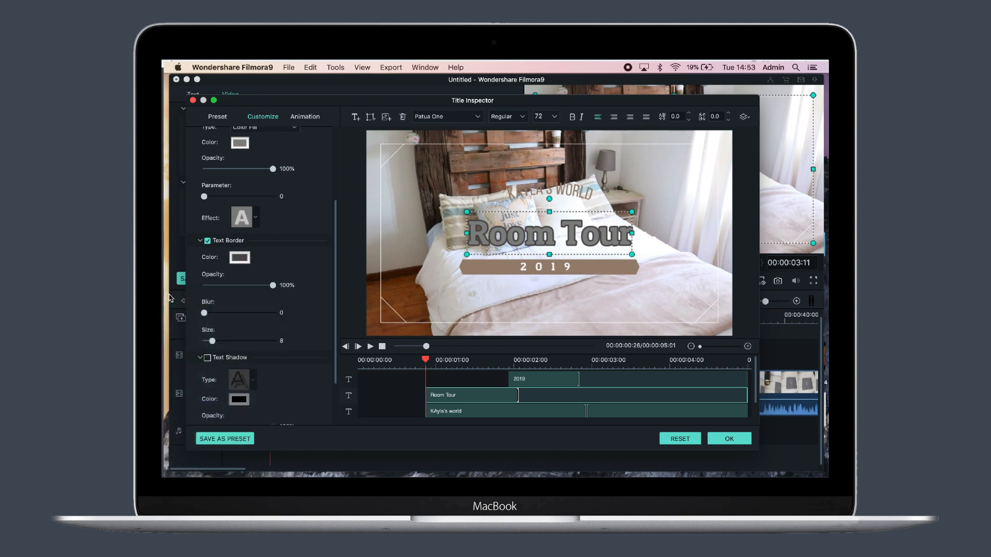
Set the "Room Tour" border's opacity to 80% and blur to 5, and turn on the line's text shadow
mouse_move(272, 289)
left_mouse_down()
mouse_move(196, 286)
mouse_move(261, 283)
left_mouse_up()
mouse_move(208, 310)
left_mouse_down()
mouse_move(248, 312)
mouse_move(219, 311)
left_mouse_up()
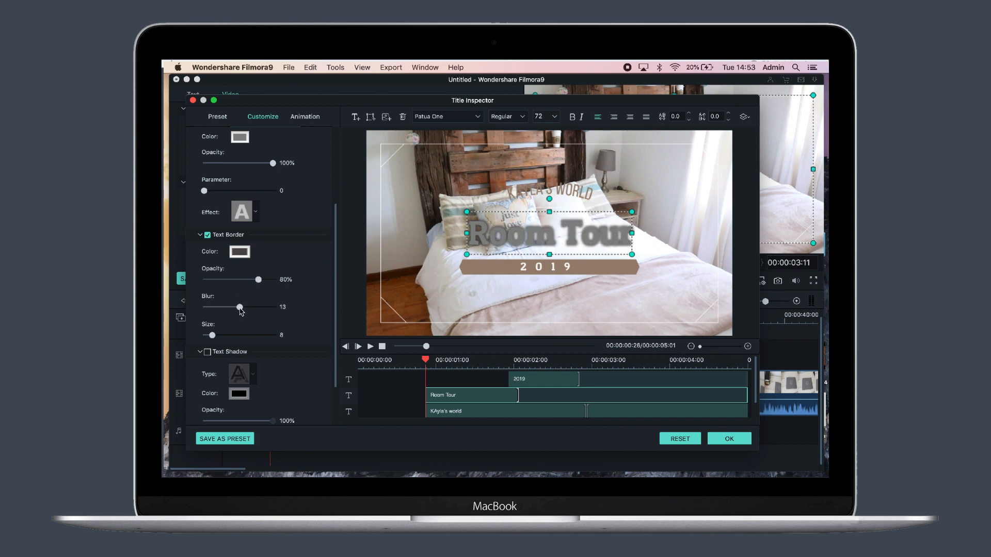
scroll(217, 309, "down", 3)
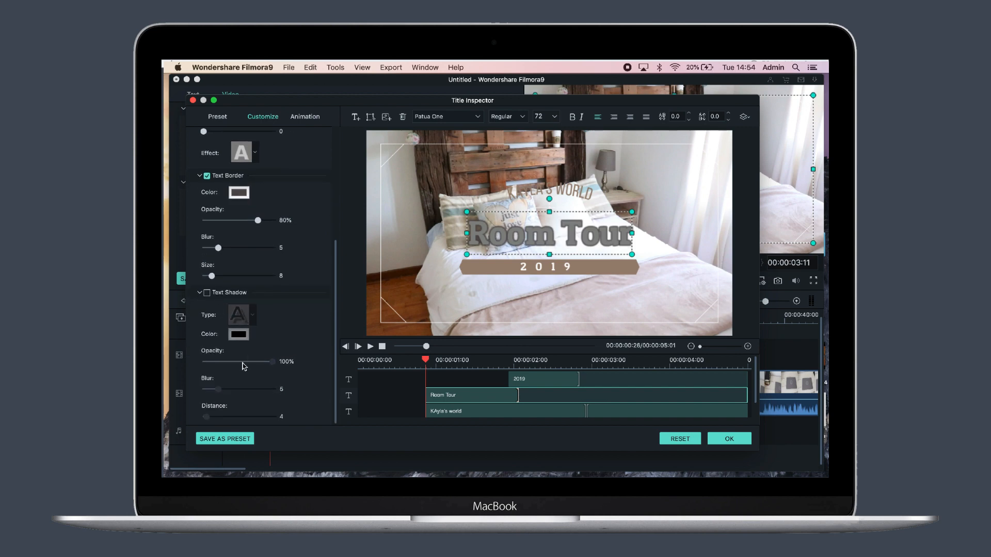
left_click(206, 293)
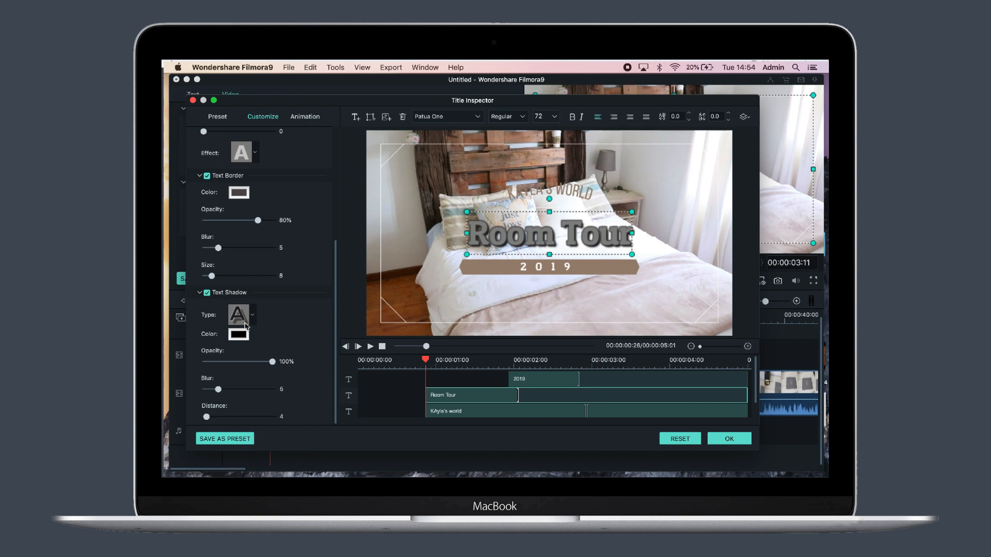
scroll(245, 327, "up", 5)
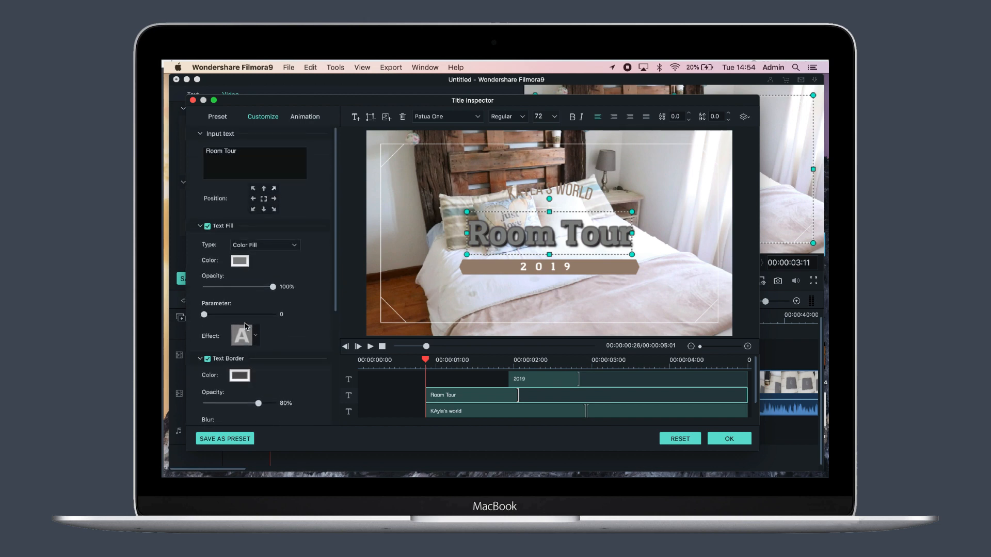
scroll(245, 326, "down", 2)
scroll(245, 326, "up", 2)
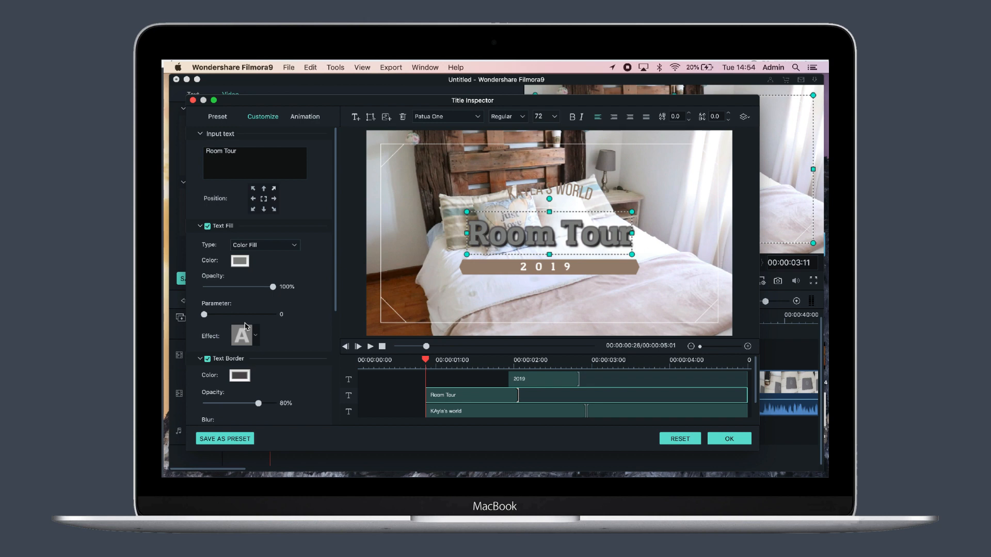
Give the title's upper line a white text border of size 4 instead of a shadow, and apply the title edits
left_click(568, 197)
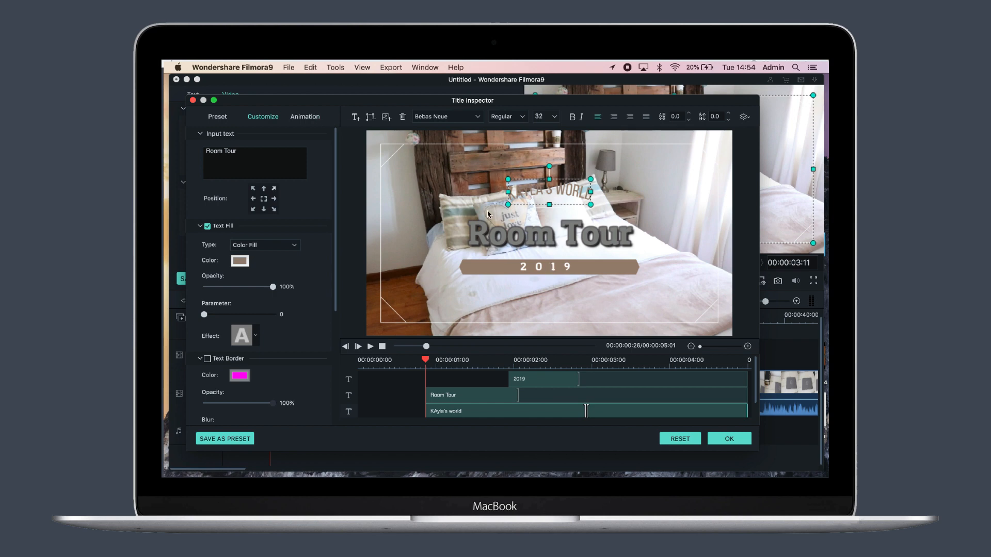
scroll(254, 308, "down", 5)
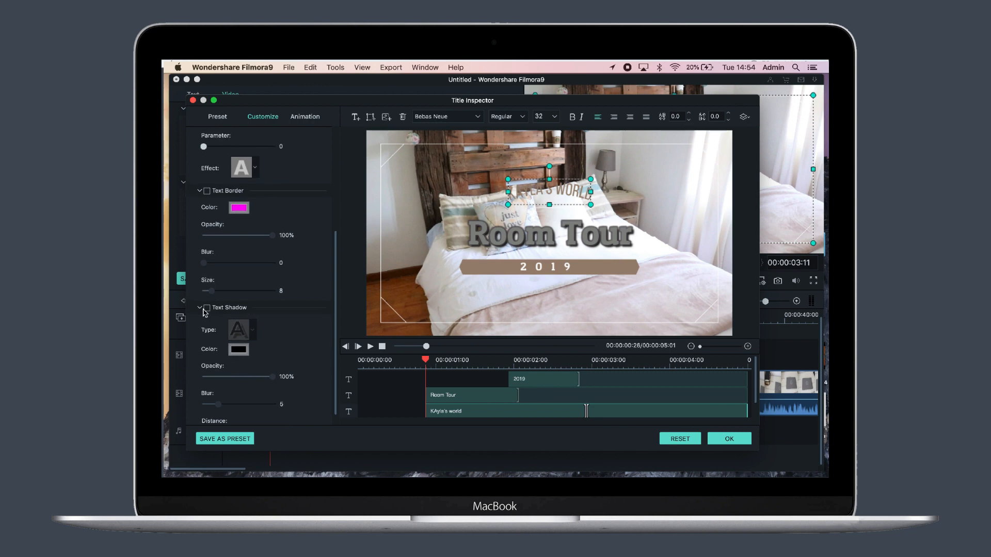
left_click(206, 308)
scroll(278, 300, "down", 1)
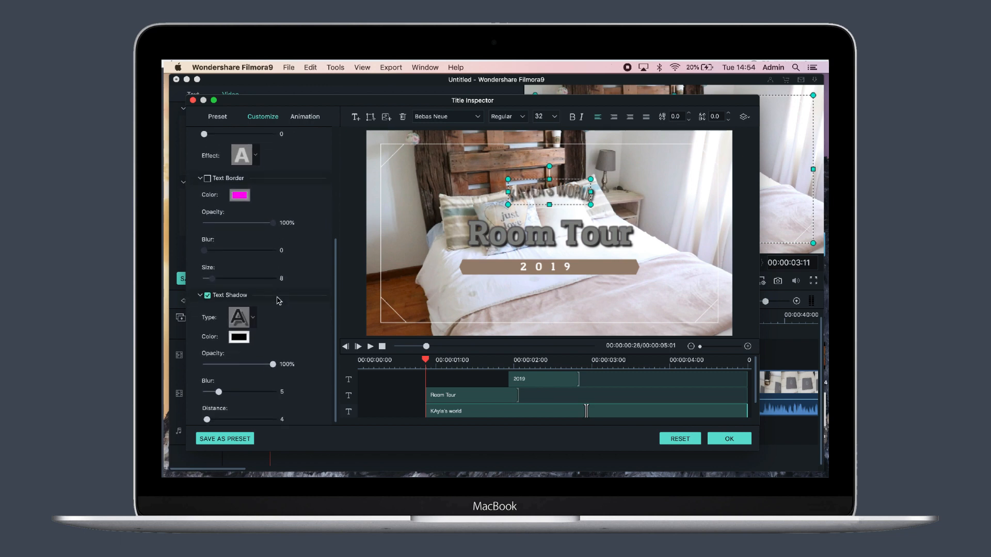
scroll(278, 300, "down", 1)
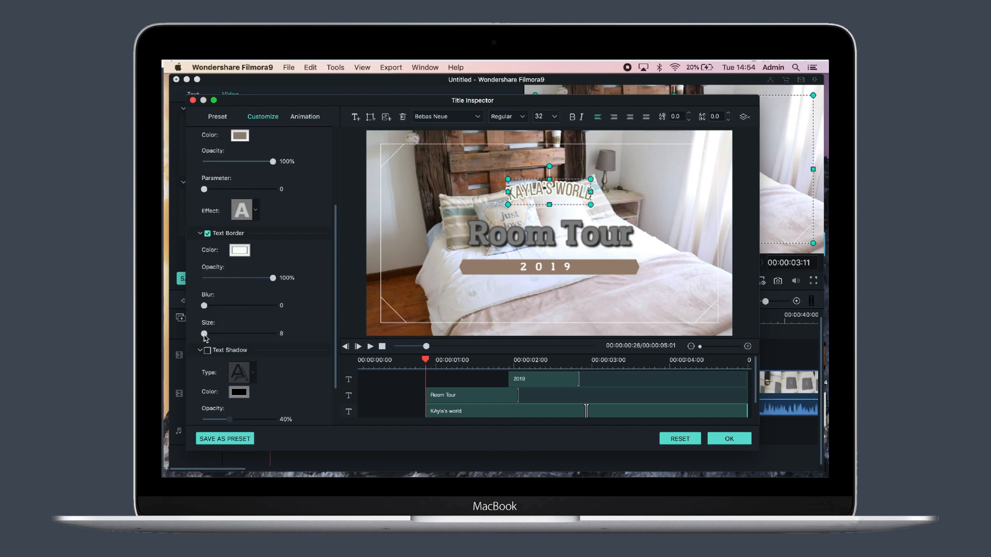
left_click_drag(208, 338, 208, 337)
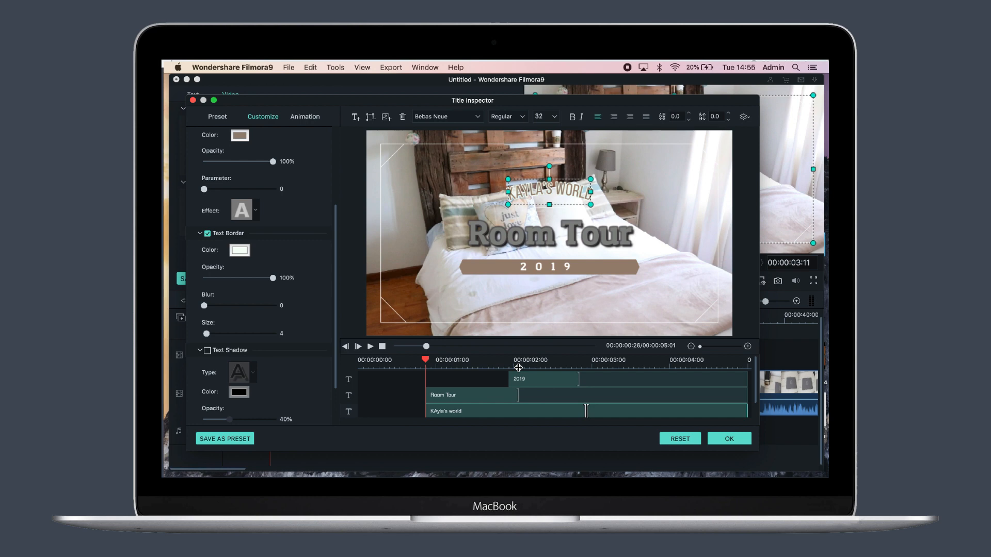
left_click(729, 438)
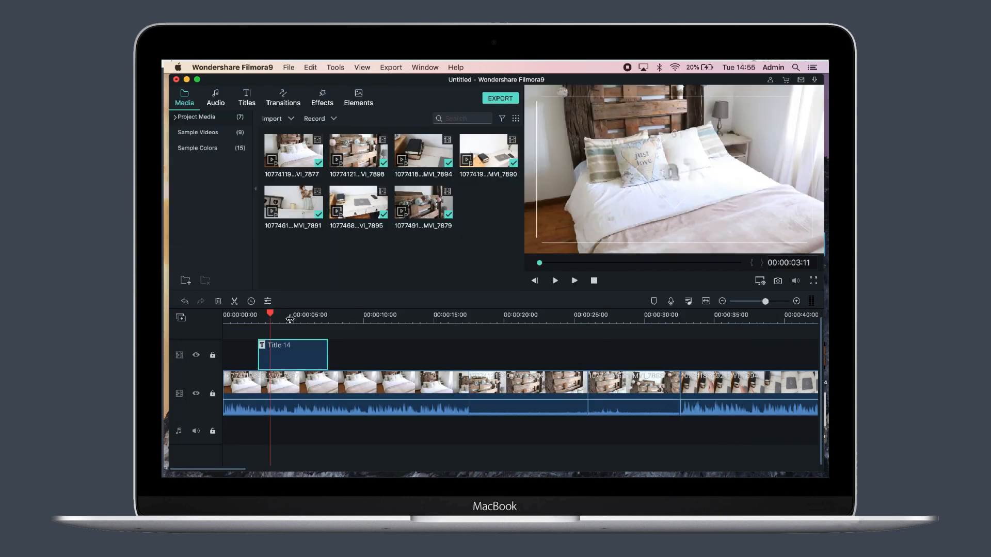
Play the timeline from the beginning until just past the end of the title to preview it
left_click(271, 335)
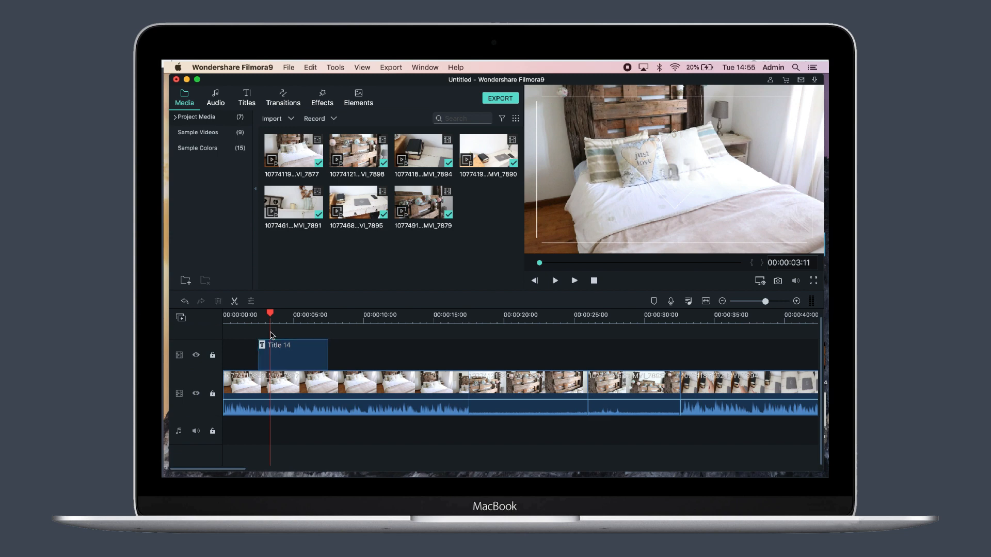
left_click_drag(270, 315, 262, 318)
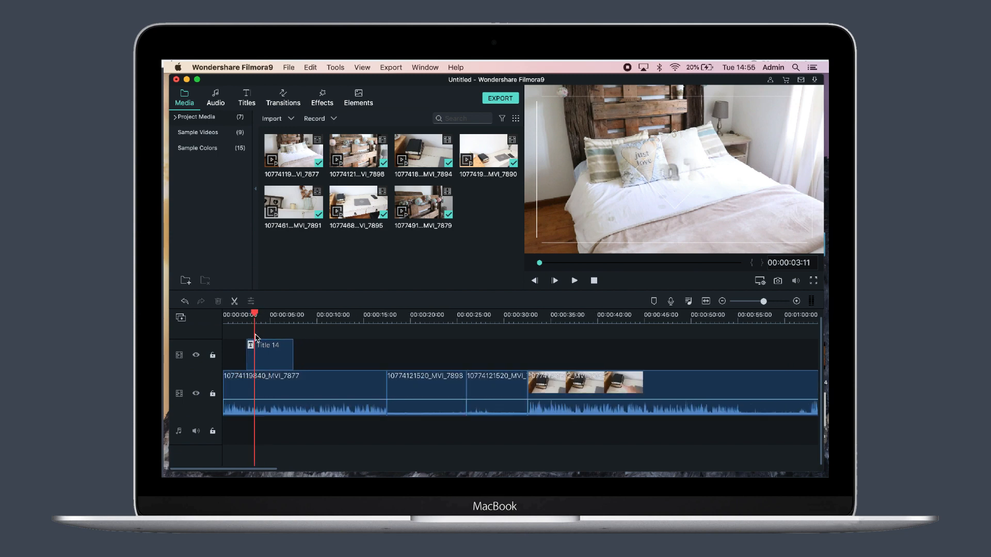
left_click_drag(255, 338, 235, 338)
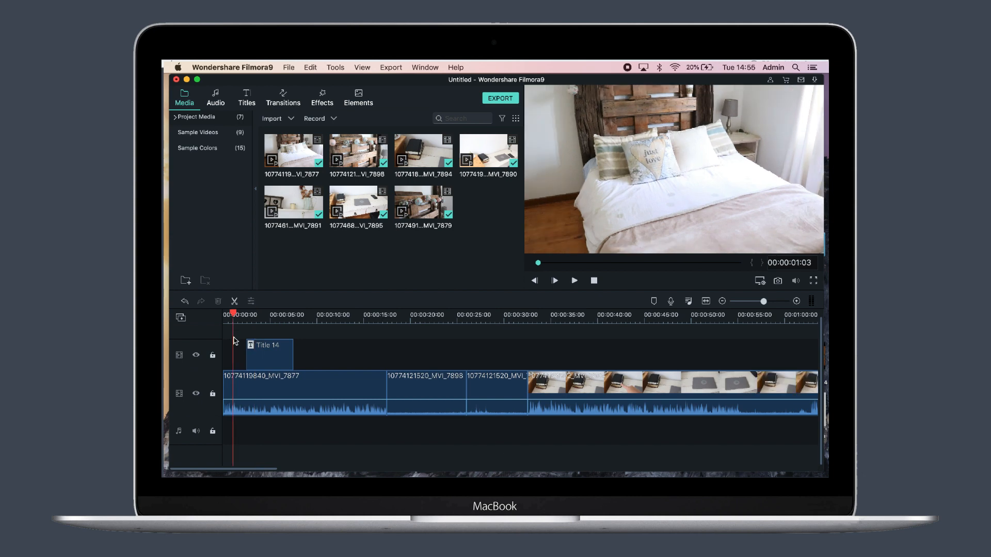
left_click_drag(234, 343, 223, 341)
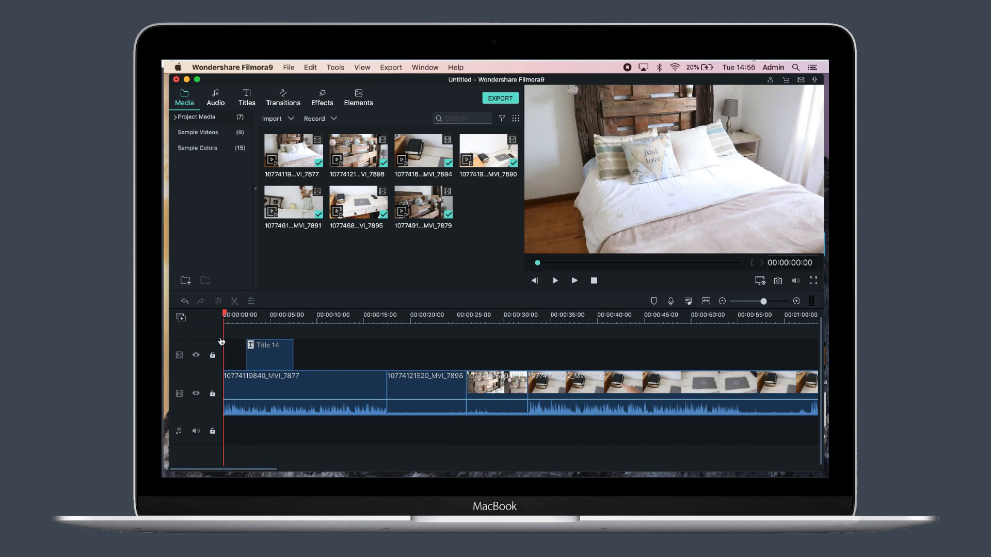
key("space")
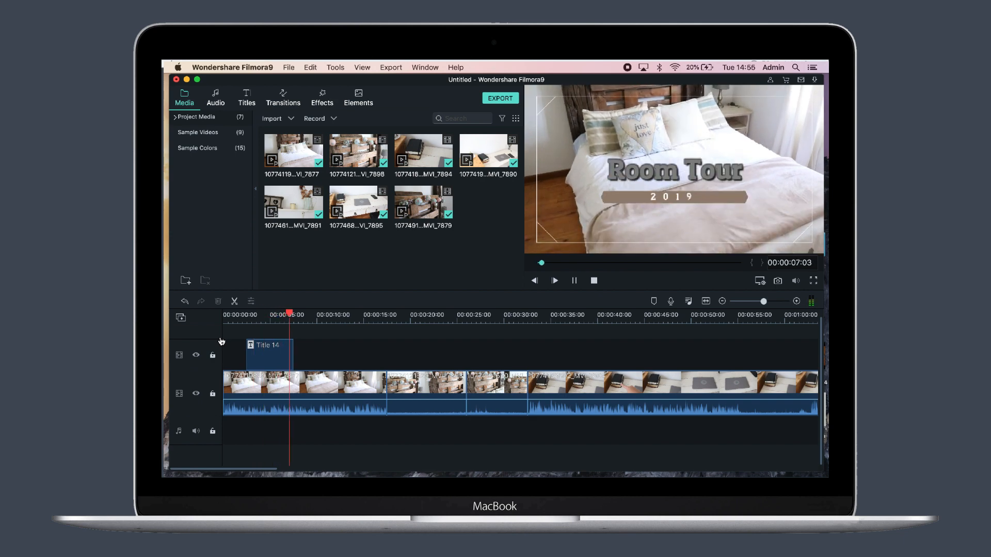
left_click(250, 370)
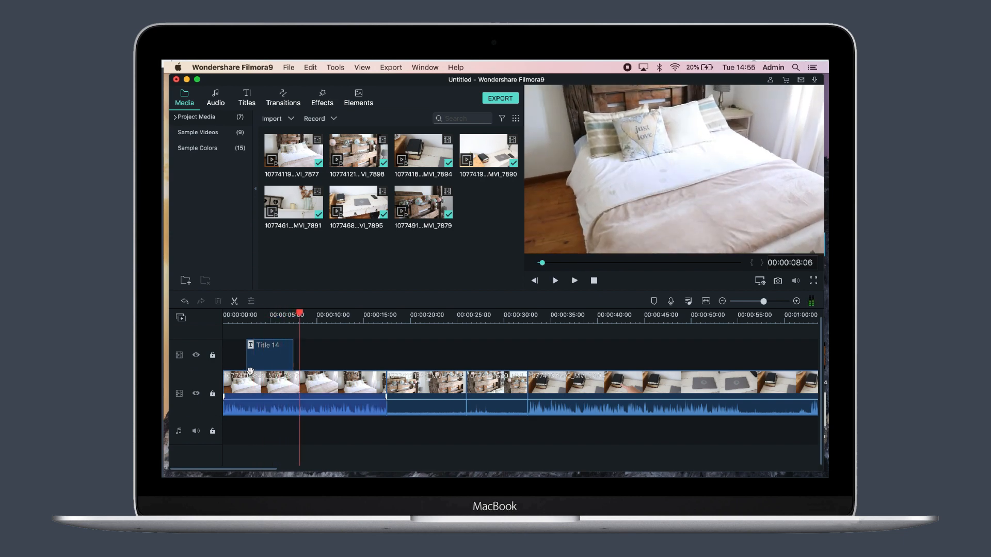
Extend the Title 14 clip to end at about 13 seconds on the timeline and play the title back
left_click(279, 362)
left_click_drag(290, 360, 343, 360)
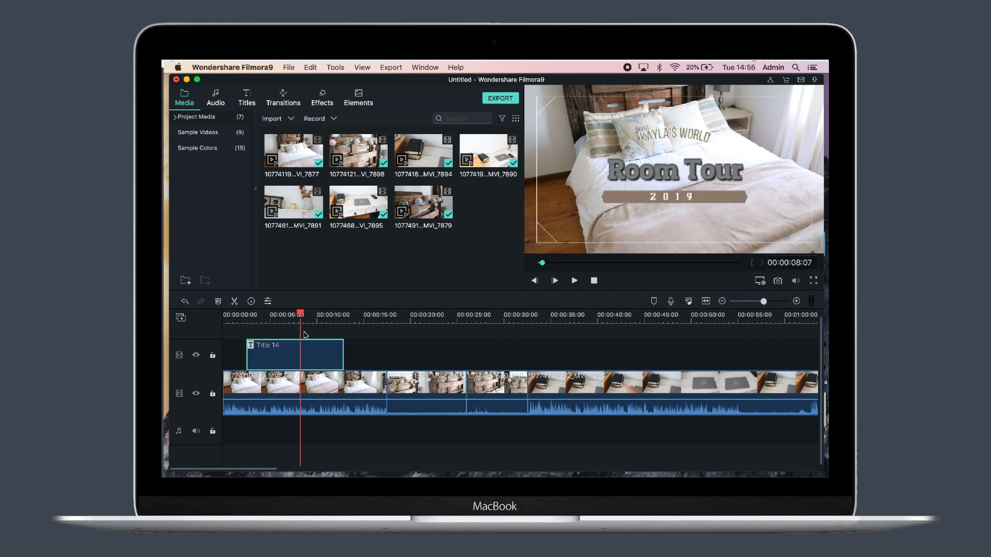
left_click(300, 335)
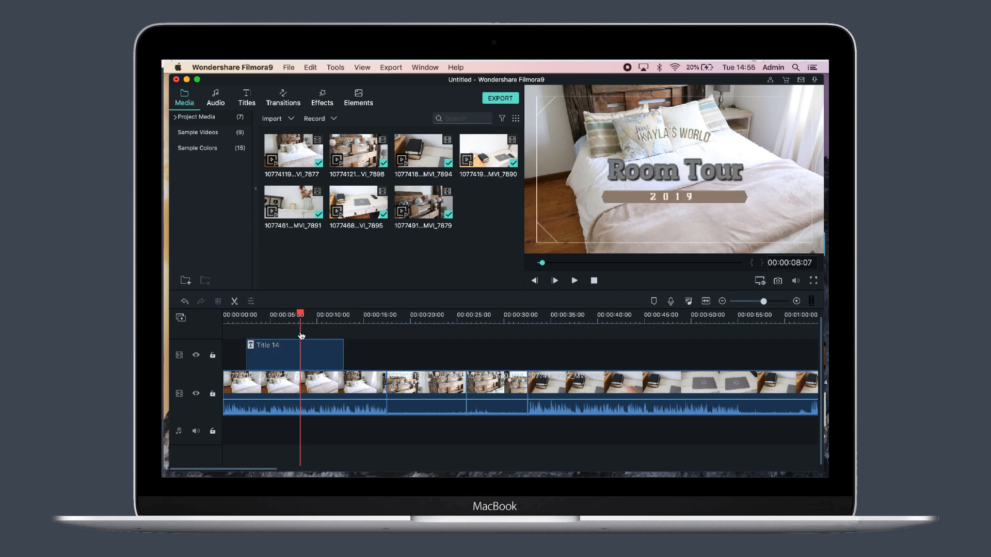
left_click_drag(302, 336, 245, 331)
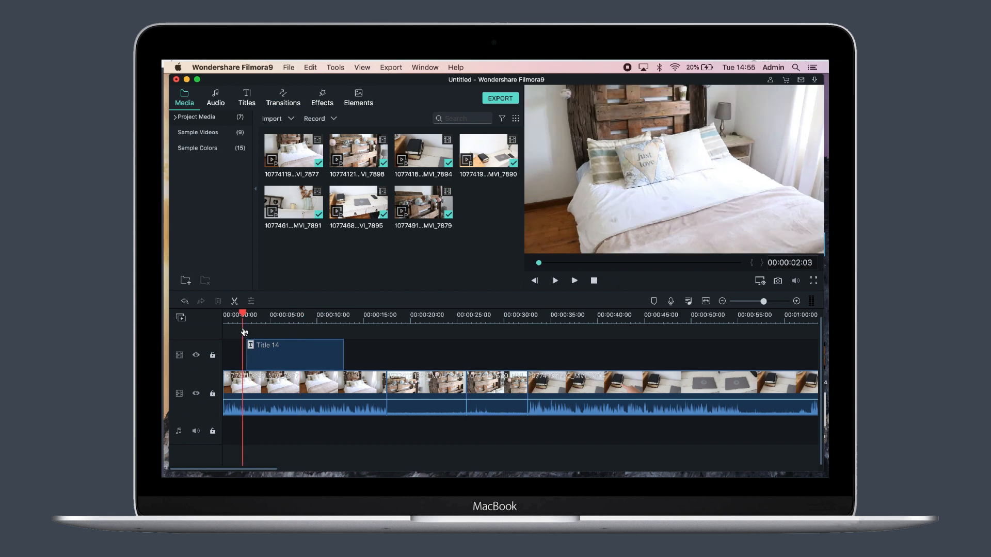
key("space")
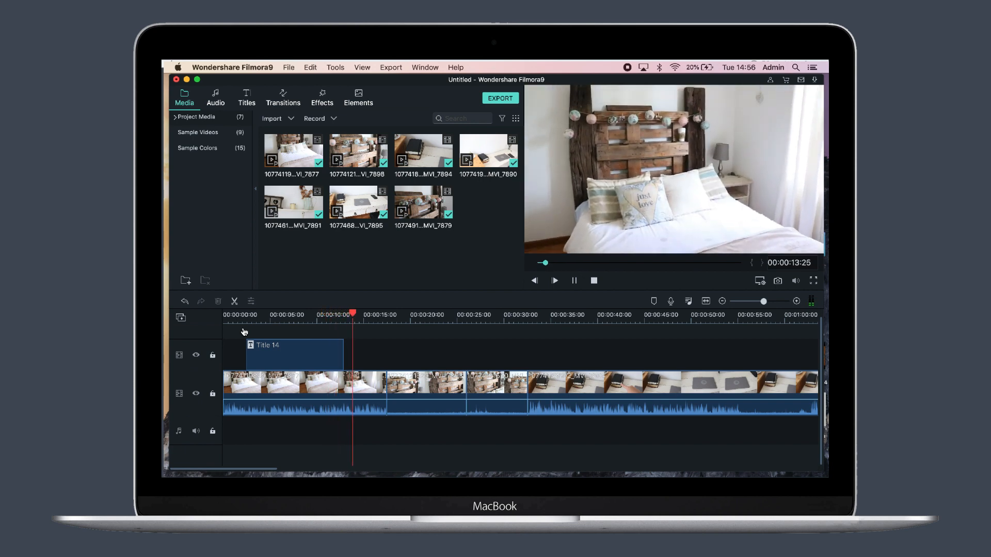
key("space")
left_click(357, 388)
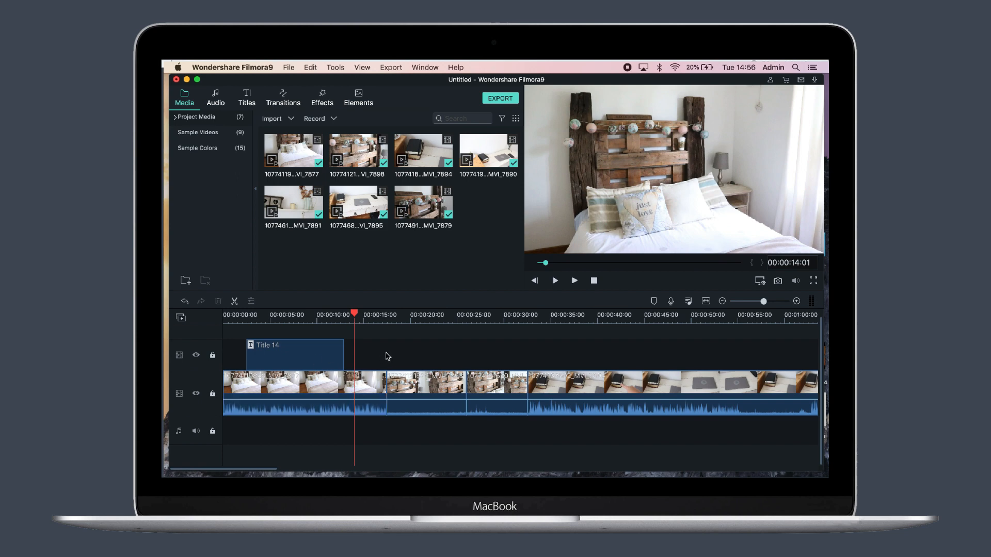
Add the Butterfly...Scrawler transition at the cut between the first and second clips and play the timeline across it
left_click(252, 97)
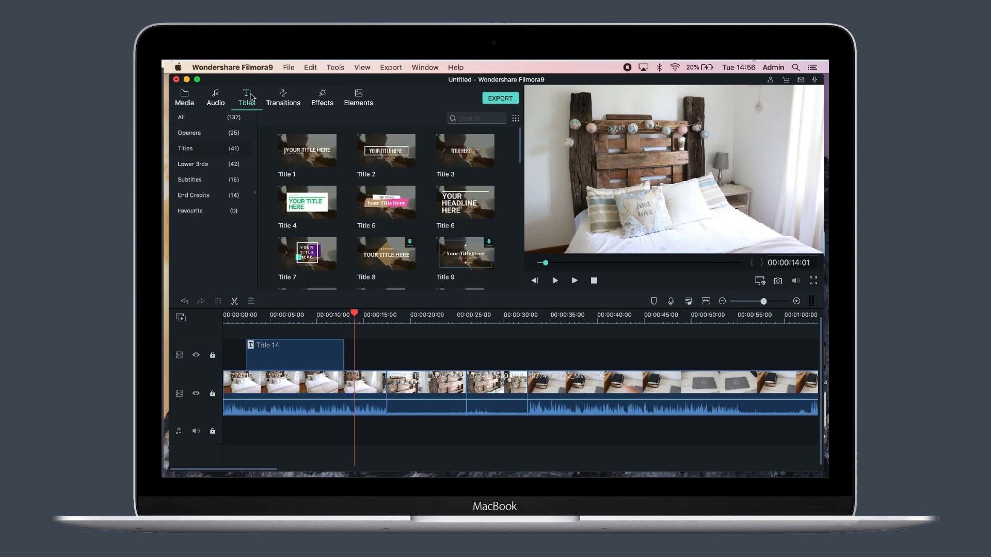
left_click(281, 99)
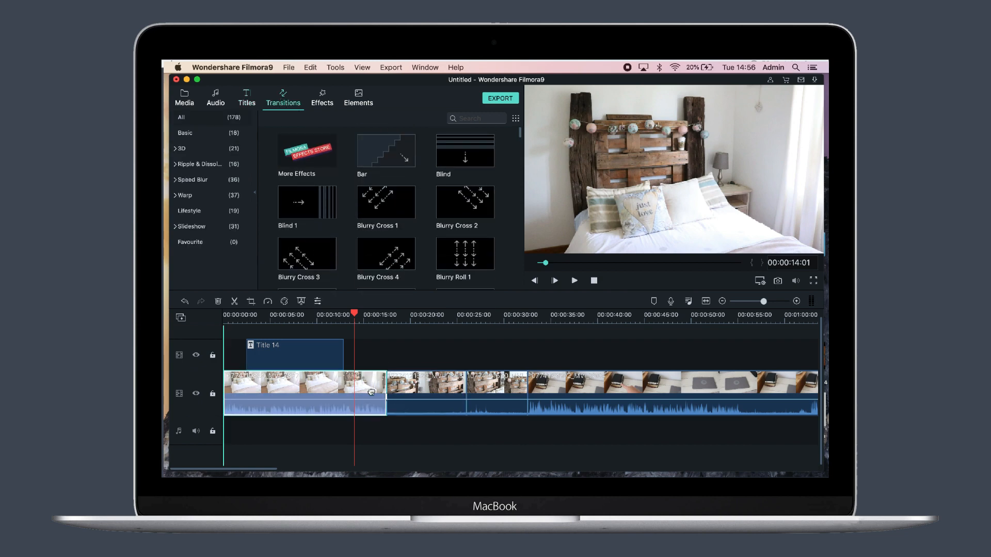
left_click(394, 392)
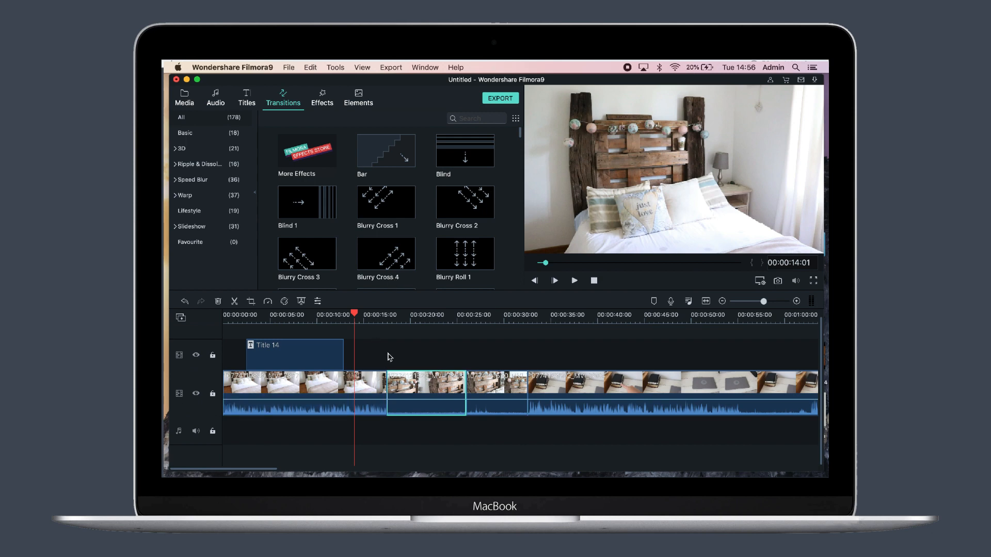
scroll(387, 209, "down", 3)
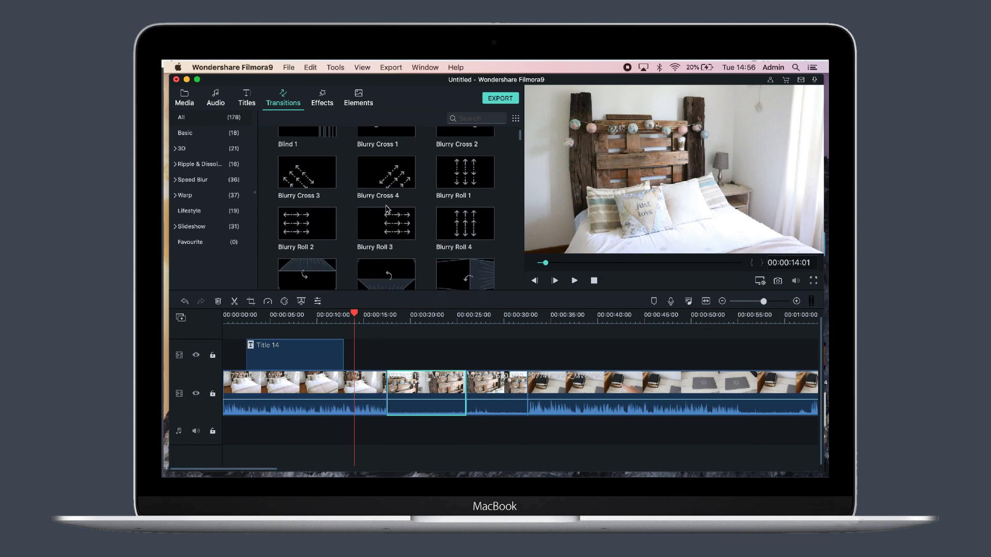
scroll(387, 208, "down", 5)
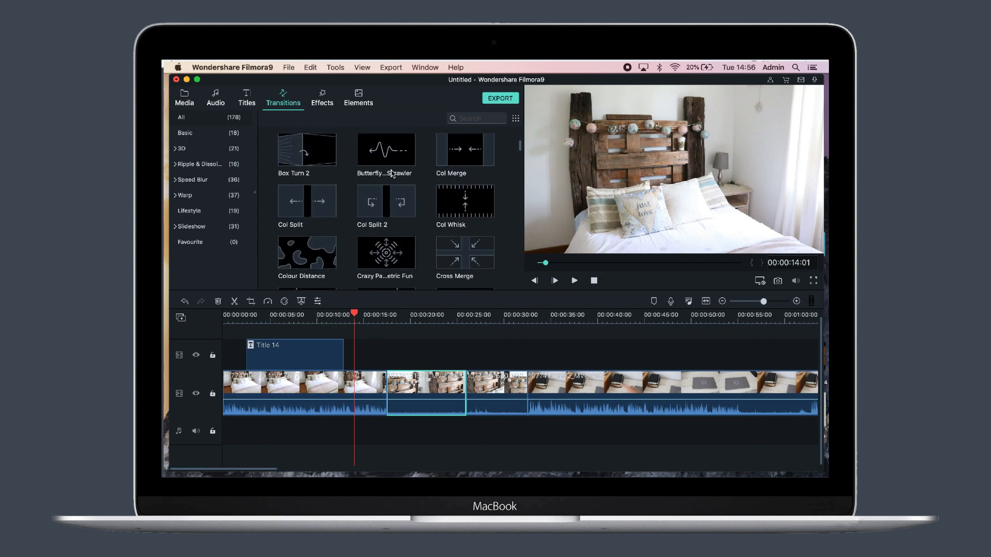
left_click_drag(395, 155, 388, 386)
left_click(368, 373)
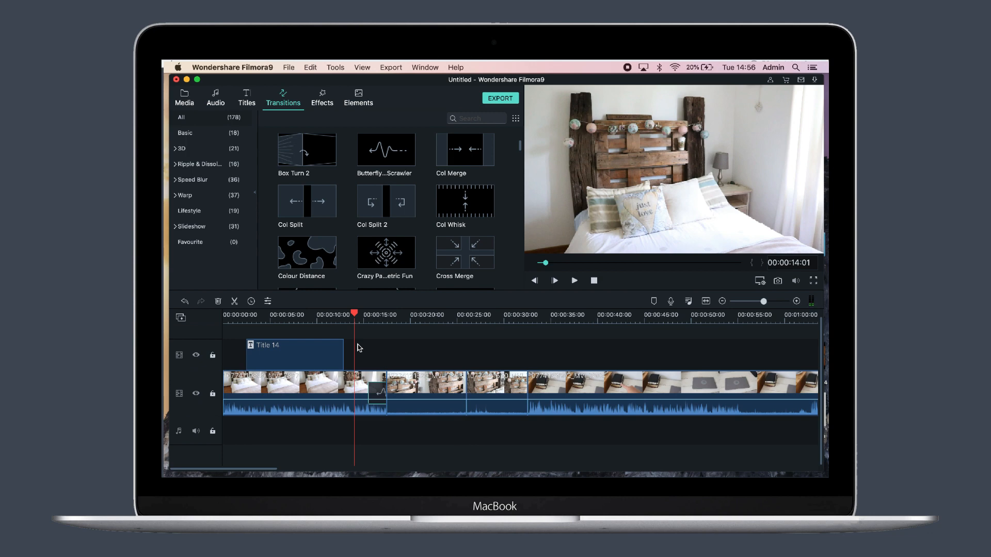
key("space")
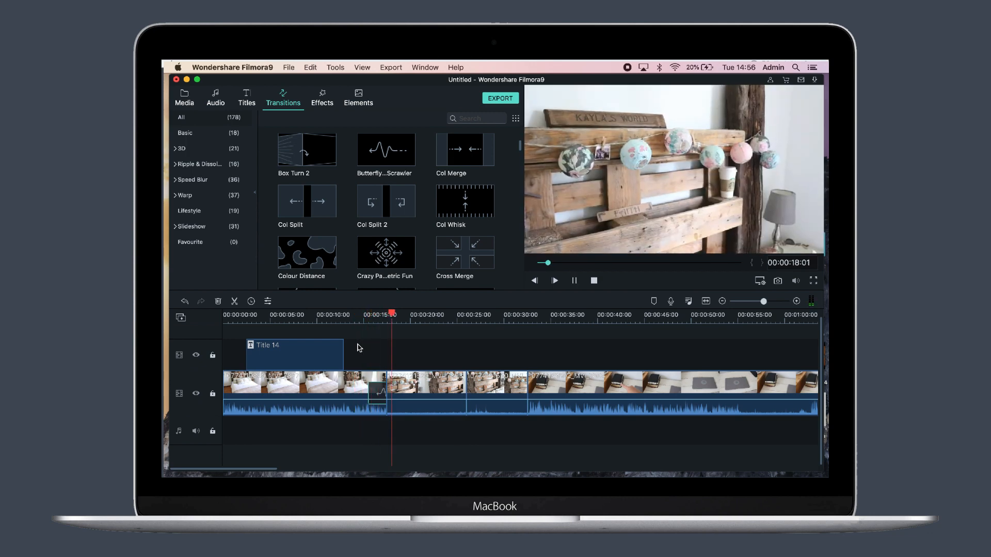
Move the second clip about 3 seconds later on the timeline and stop playback
left_click(442, 391)
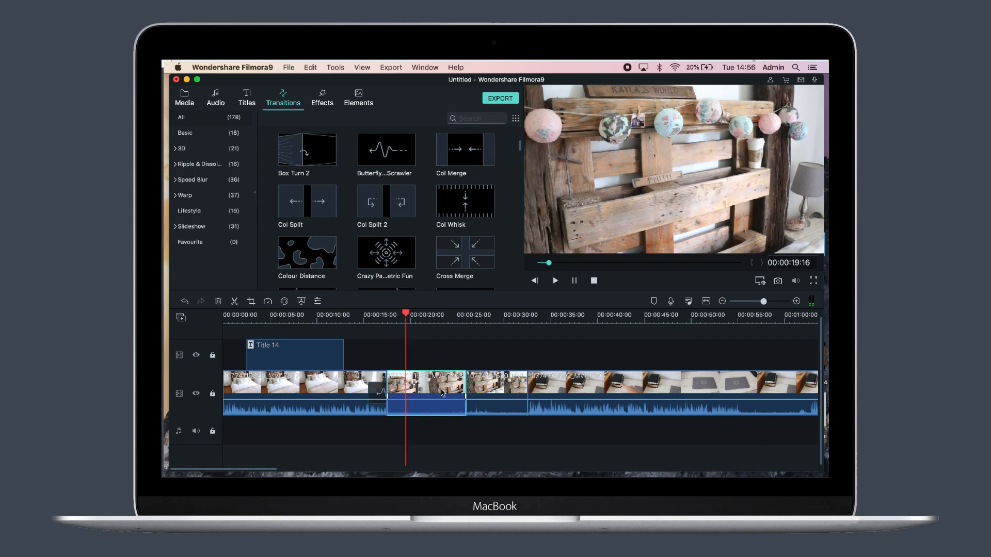
left_click_drag(441, 391, 469, 391)
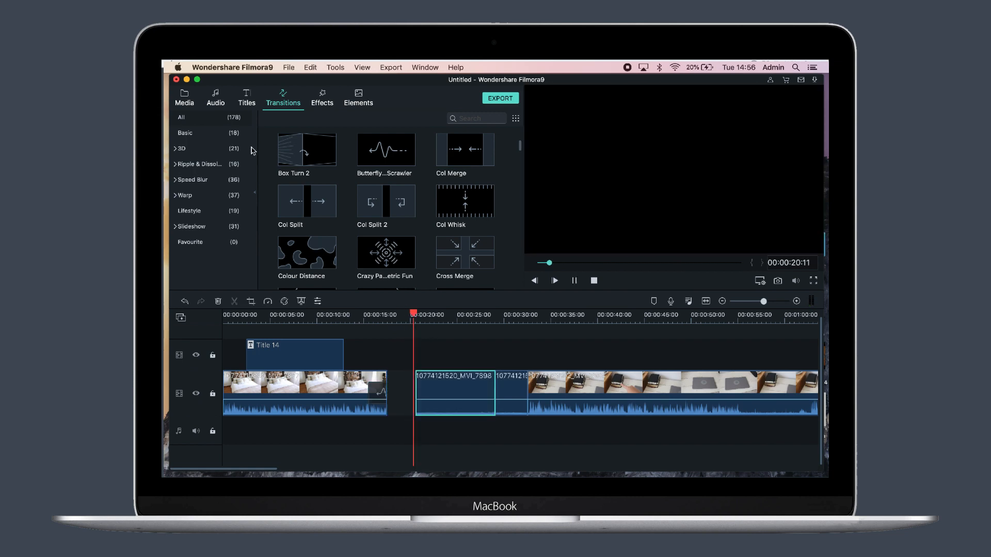
key("space")
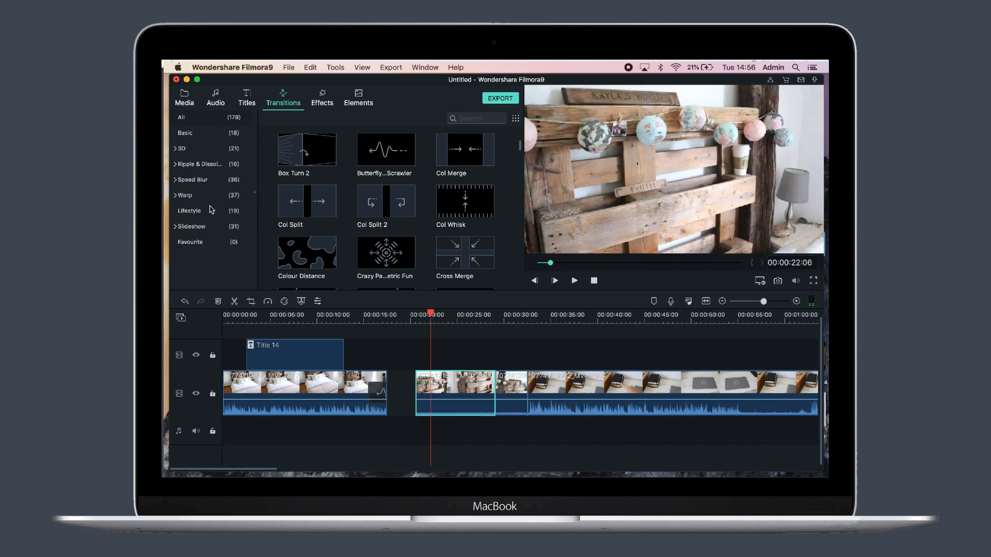
Look through the Slideshow, Lifestyle and Basic transition categories, and return to the list of all transitions
left_click(206, 229)
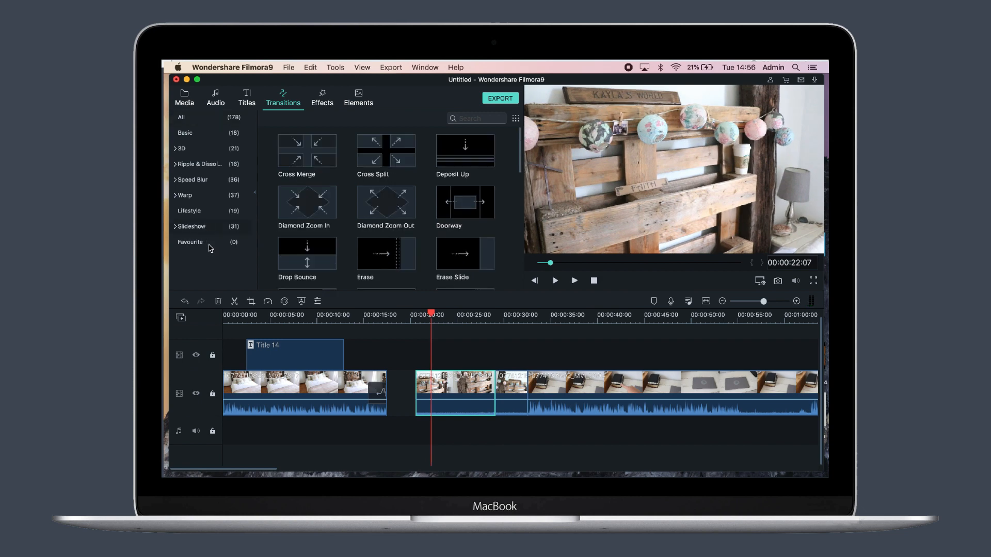
left_click(210, 247)
left_click(211, 211)
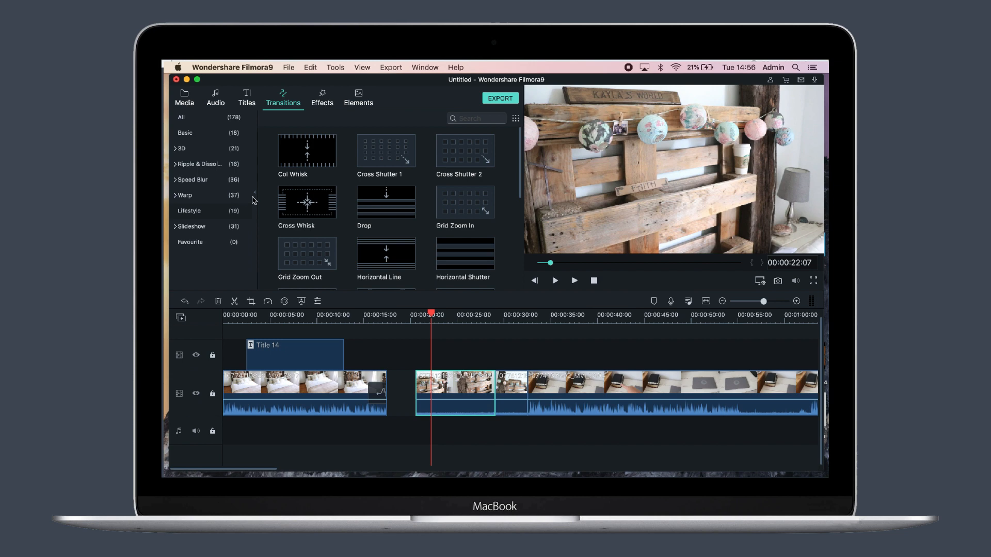
scroll(346, 255, "down", 5)
scroll(347, 255, "up", 5)
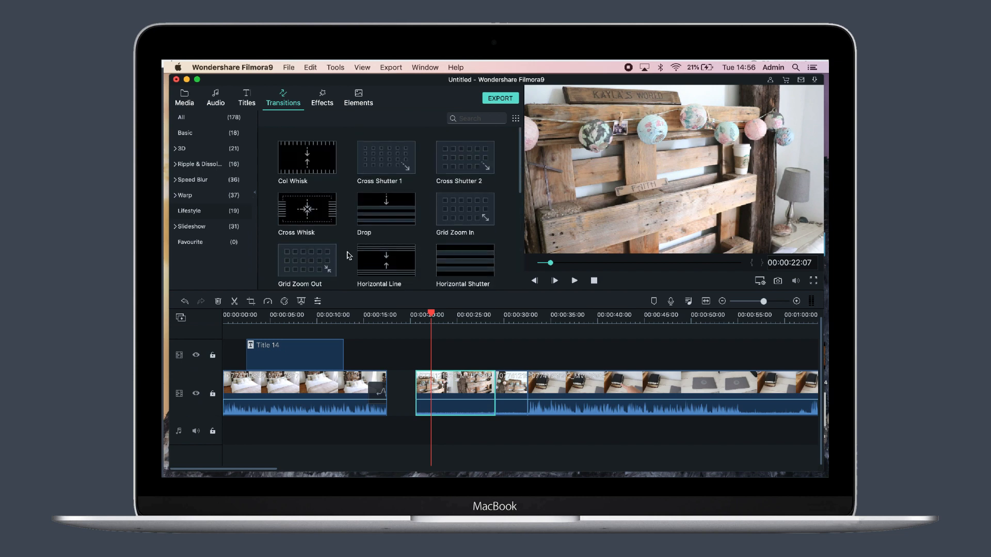
left_click(223, 118)
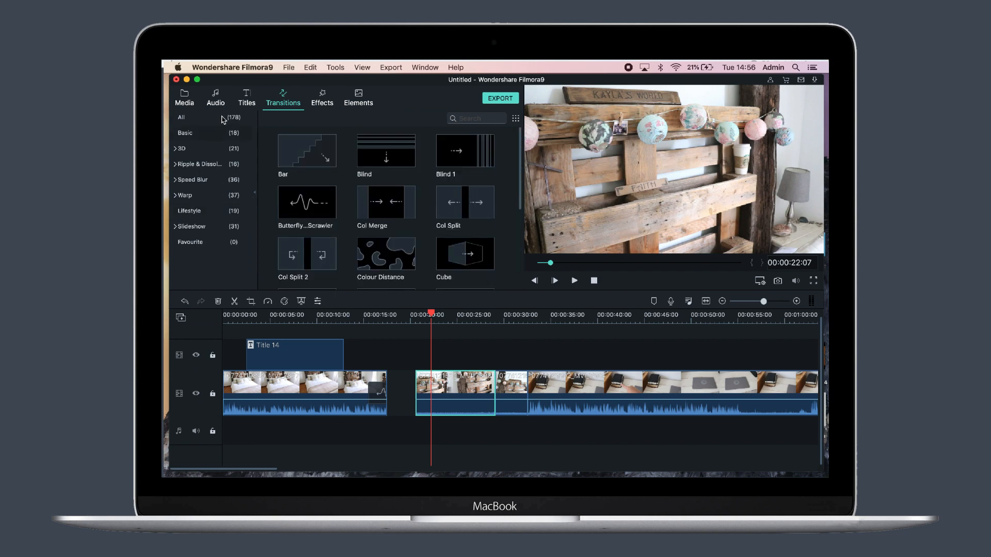
Remove the transition from the end of the first clip and move the second clip back against it
left_click(381, 395)
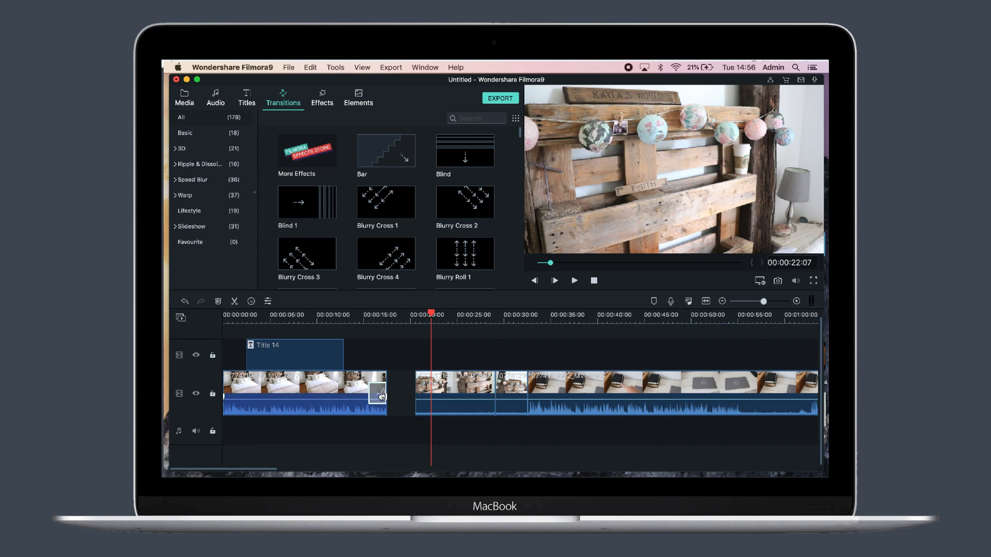
left_click_drag(413, 399, 384, 399)
Browse the filter effects, from the 70s and Black & White looks to the Mirror and Mosaic filters
left_click(324, 101)
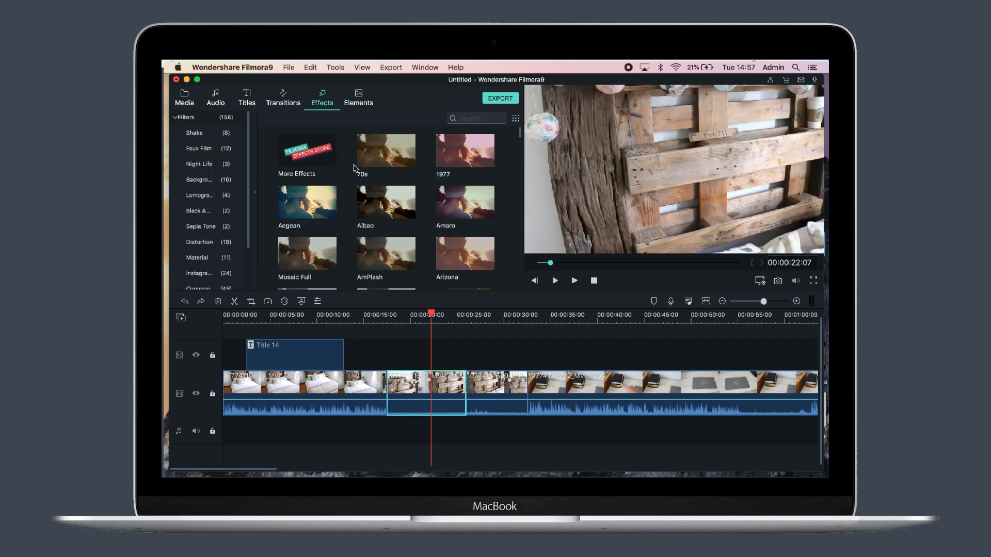
scroll(384, 224, "down", 10)
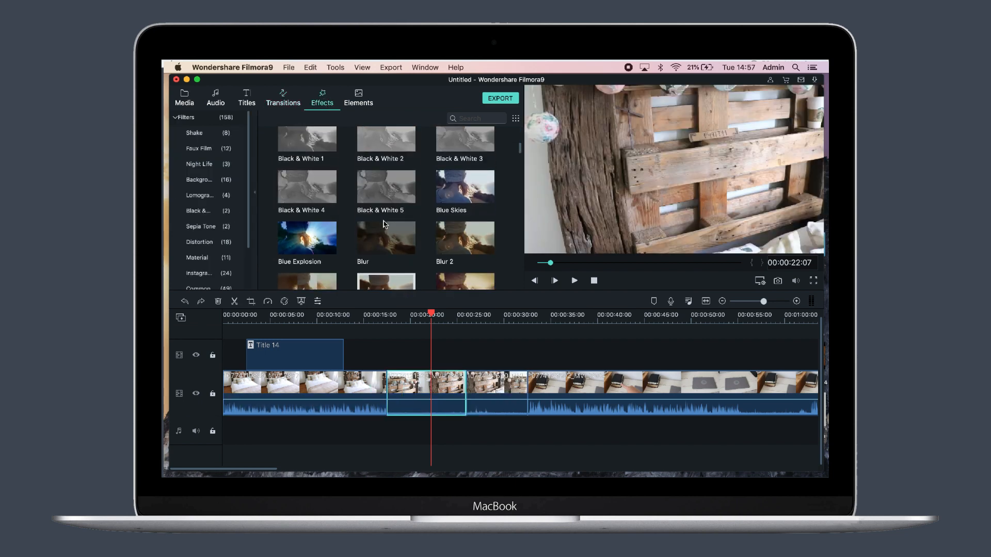
scroll(384, 224, "down", 5)
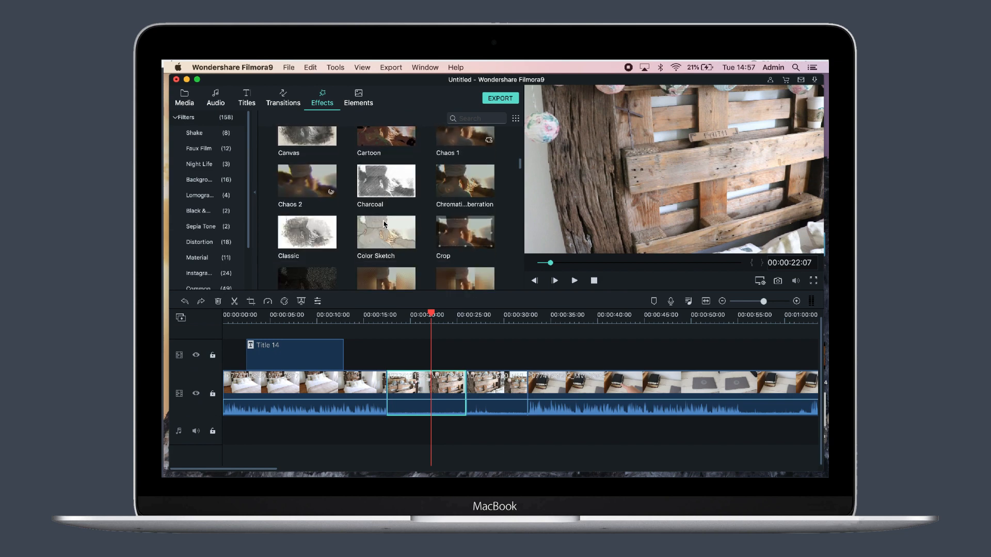
scroll(384, 223, "down", 5)
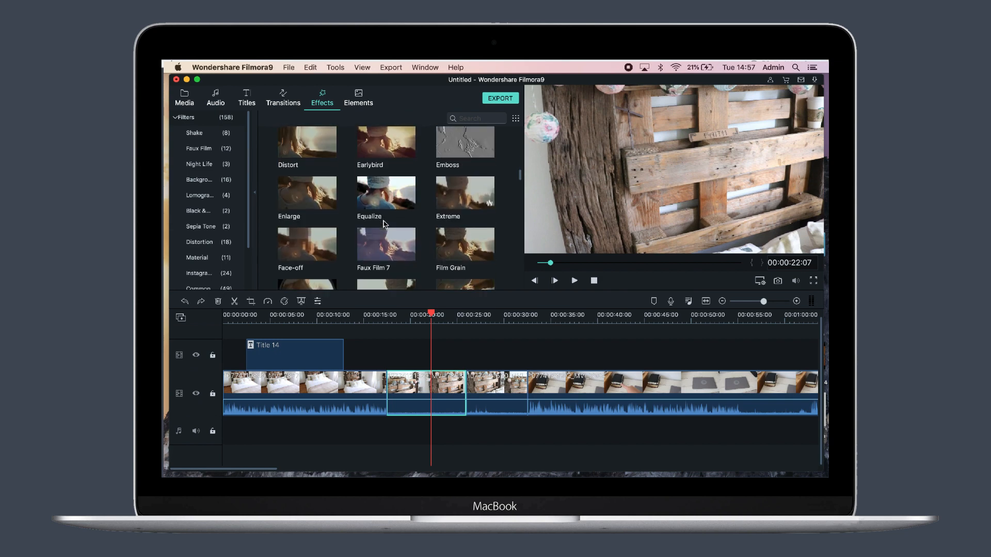
scroll(384, 223, "down", 3)
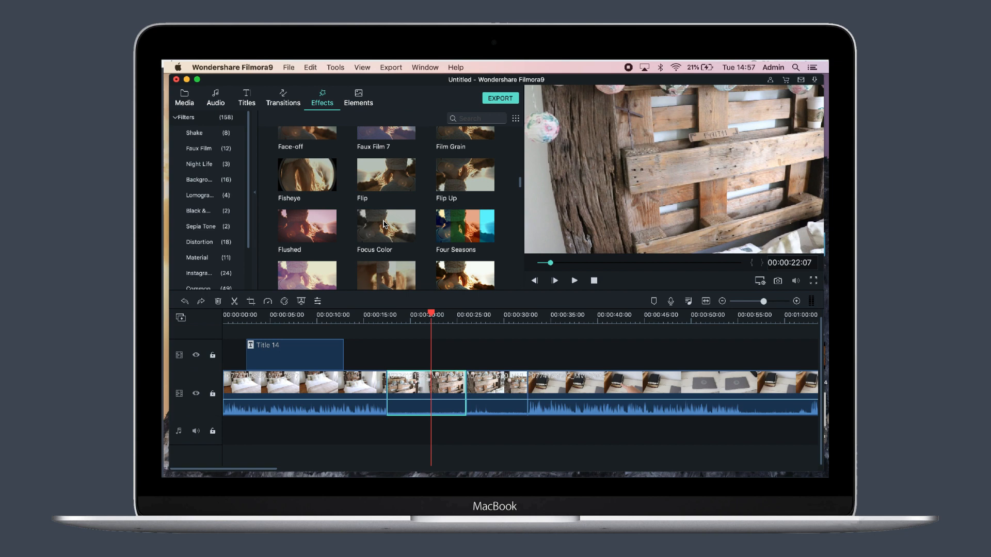
scroll(384, 223, "down", 4)
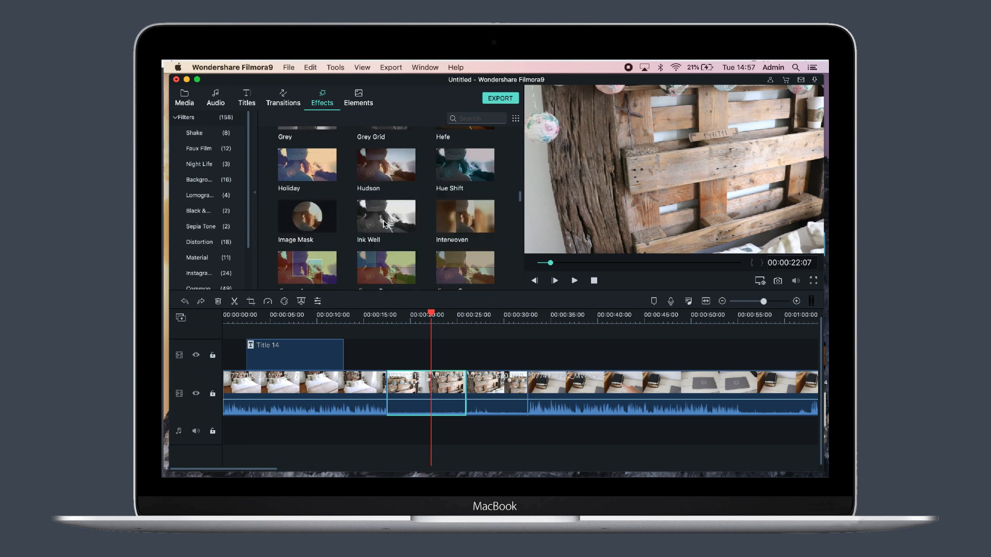
scroll(384, 224, "down", 5)
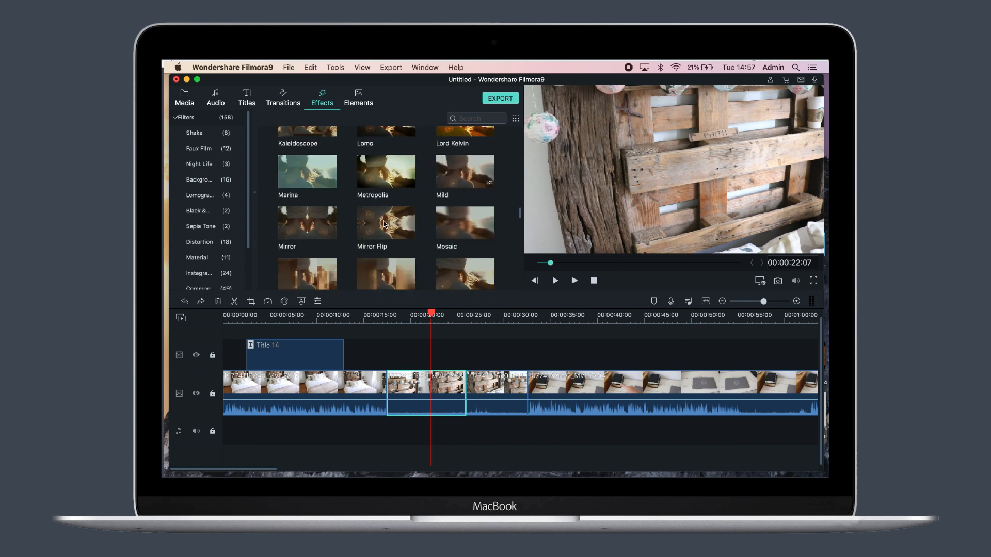
scroll(384, 224, "down", 4)
scroll(384, 224, "up", 2)
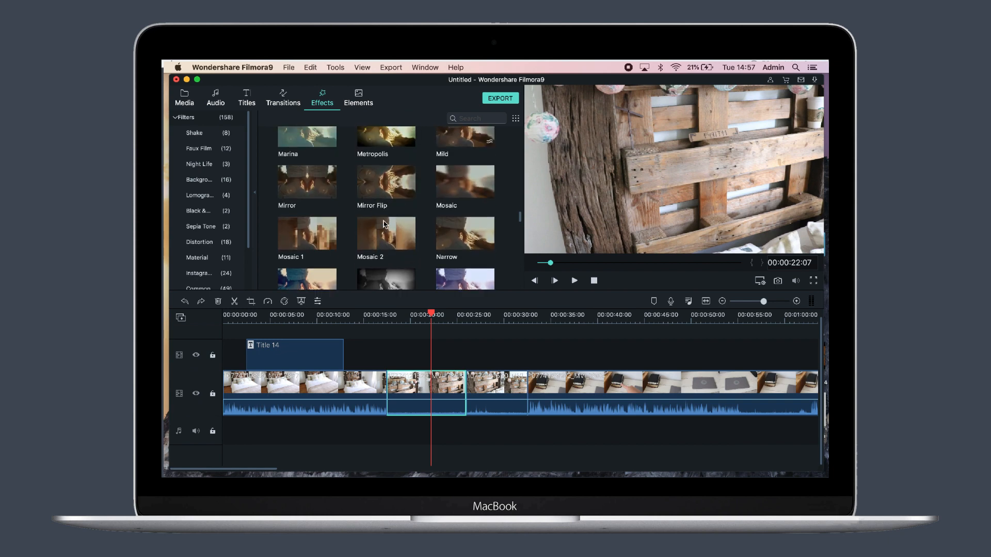
scroll(384, 223, "down", 1)
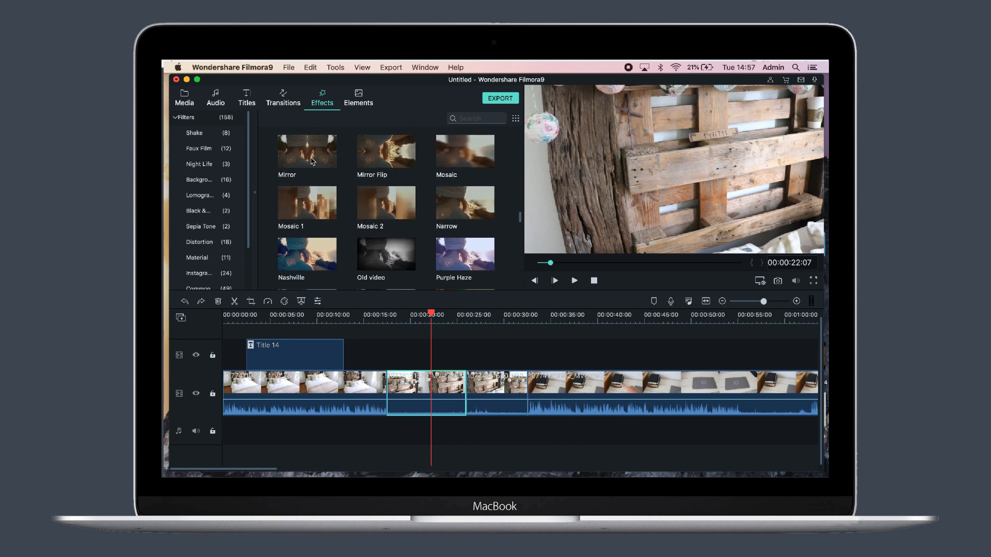
Place the Mirror filter on the track above the second clip and extend it to the end of that clip
left_click(311, 161)
left_click_drag(311, 161, 390, 355)
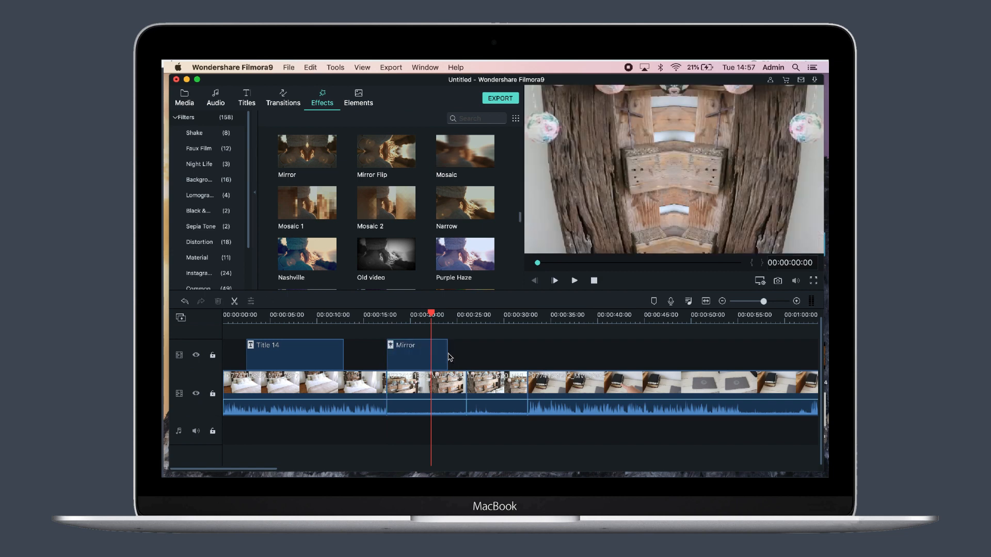
left_click_drag(446, 353, 374, 335)
Play the second clip with the Mirror filter and delete the filter from the timeline
key("space")
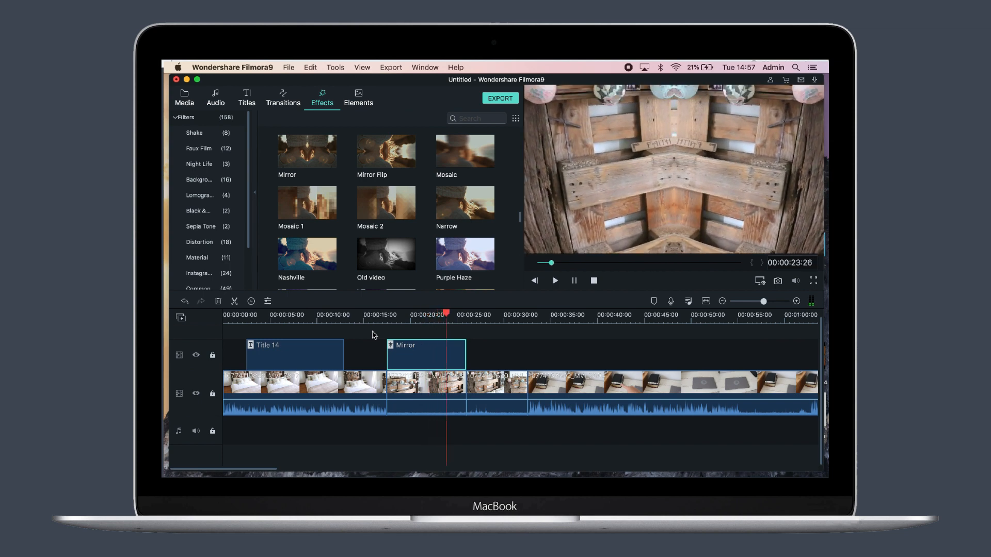
key("space")
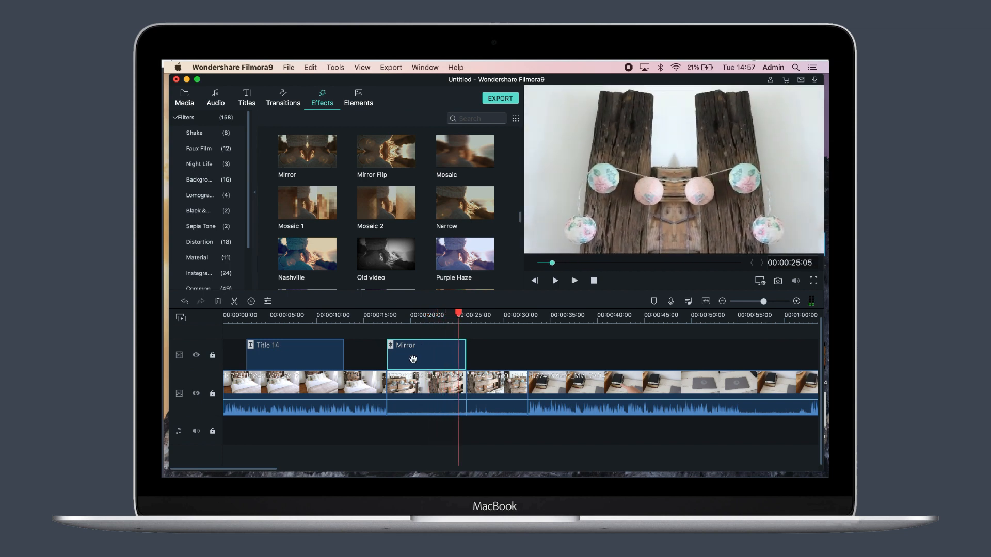
key("Delete")
Place the VCR Distortion filter above the second clip, extend it to the clip's end and play it back
scroll(387, 206, "down", 5)
left_click_drag(307, 221, 422, 361)
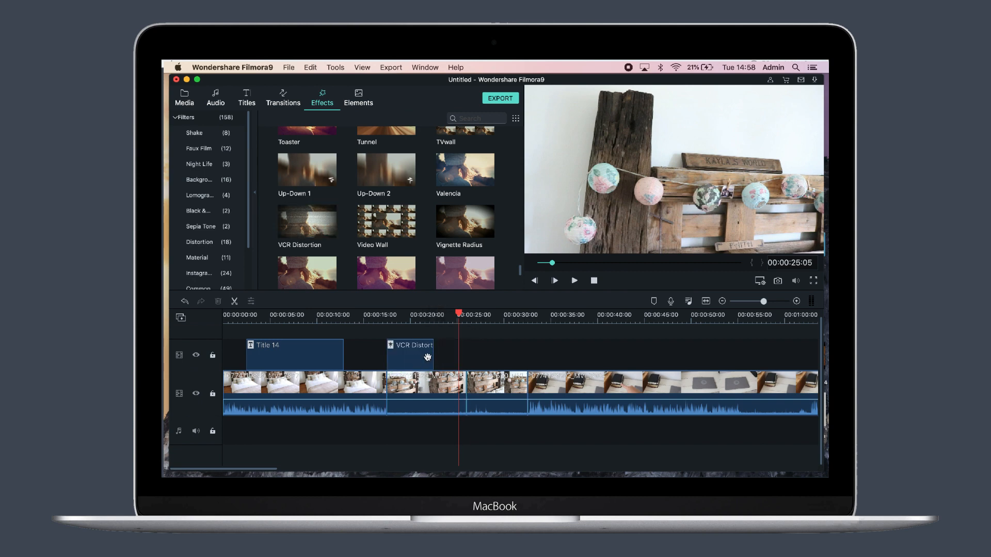
left_click(427, 357)
left_click_drag(431, 356, 385, 339)
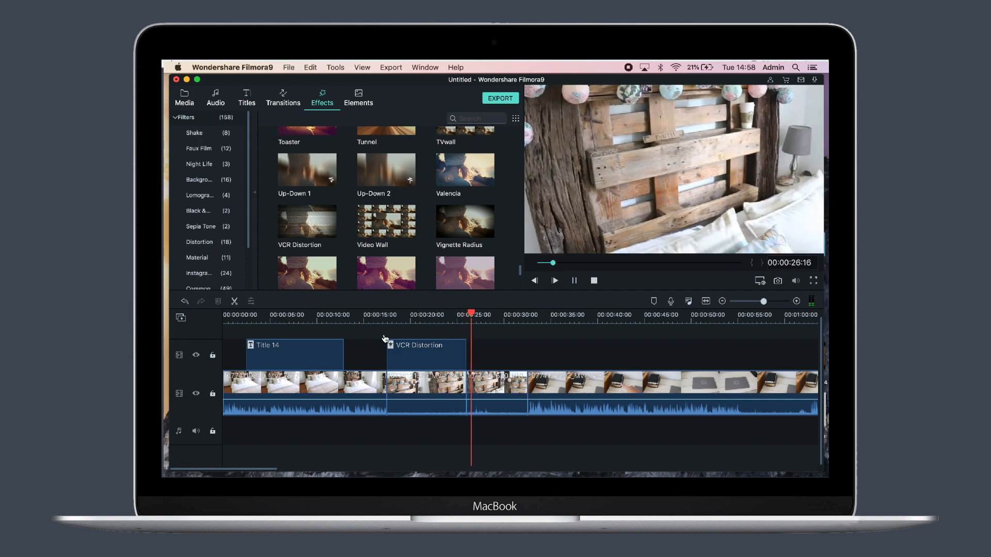
key("space")
Browse the elements library from the badges and emojis through the hand-drawn, love and shape designs to the travel and pet elements
scroll(382, 185, "down", 5)
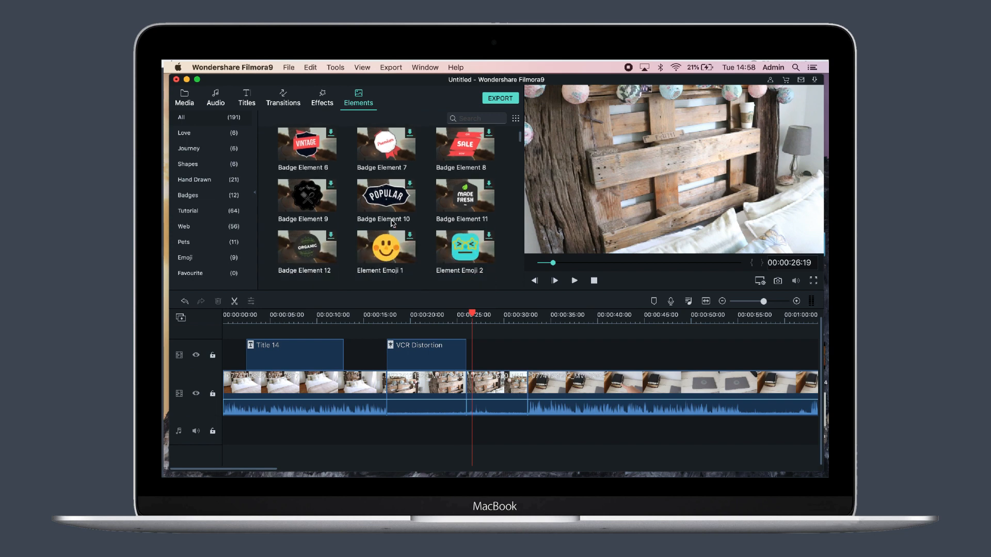
scroll(392, 223, "down", 10)
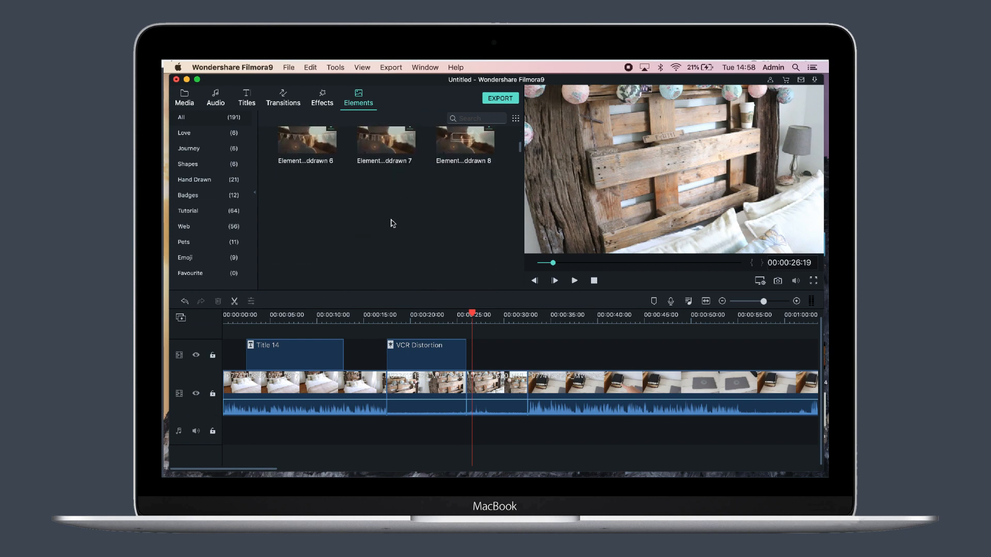
scroll(392, 223, "down", 5)
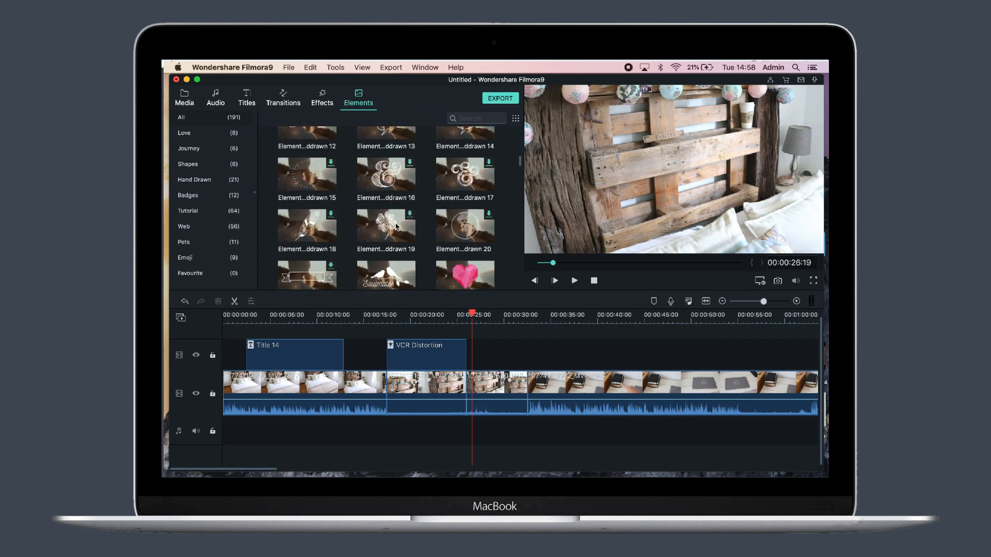
scroll(507, 354, "right", 8)
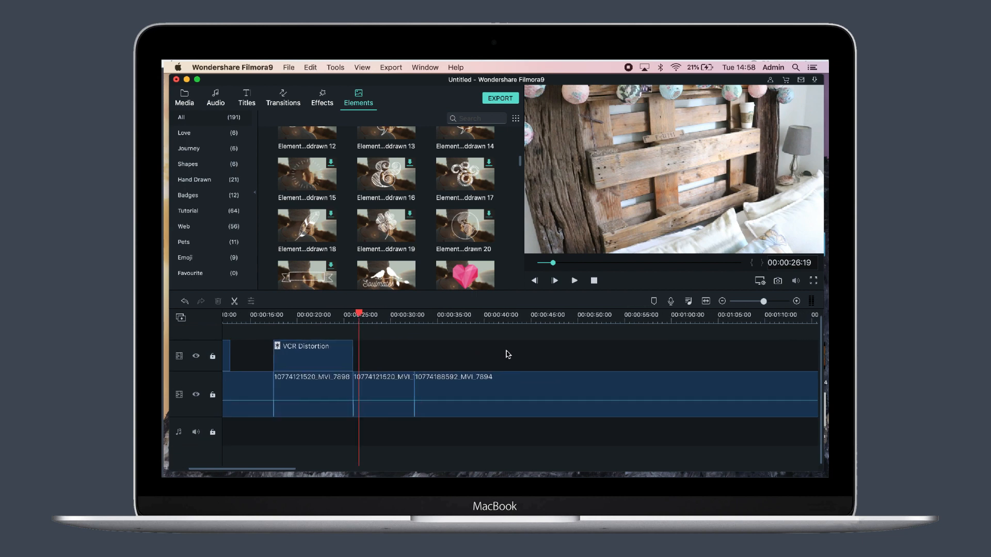
scroll(454, 353, "left", 2)
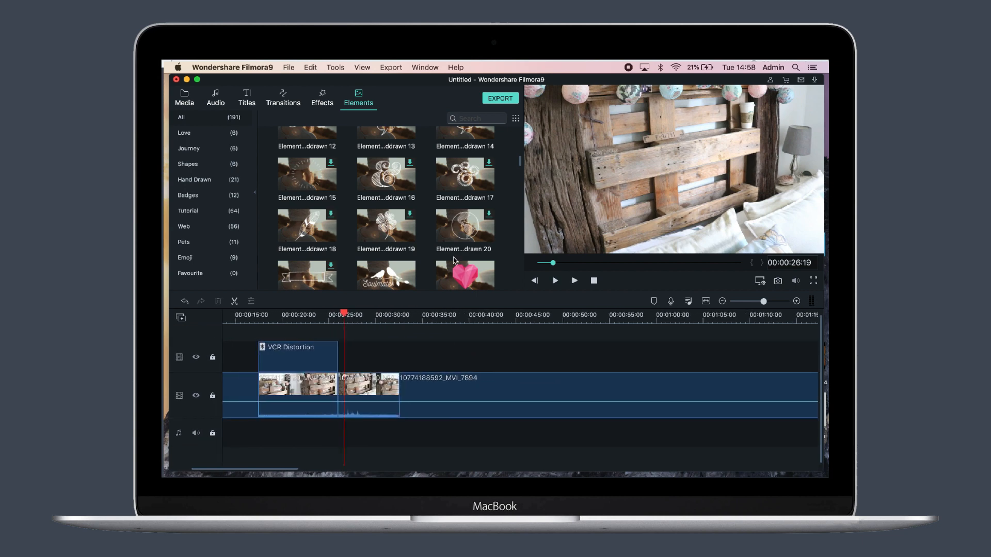
scroll(454, 260, "down", 3)
scroll(454, 261, "down", 3)
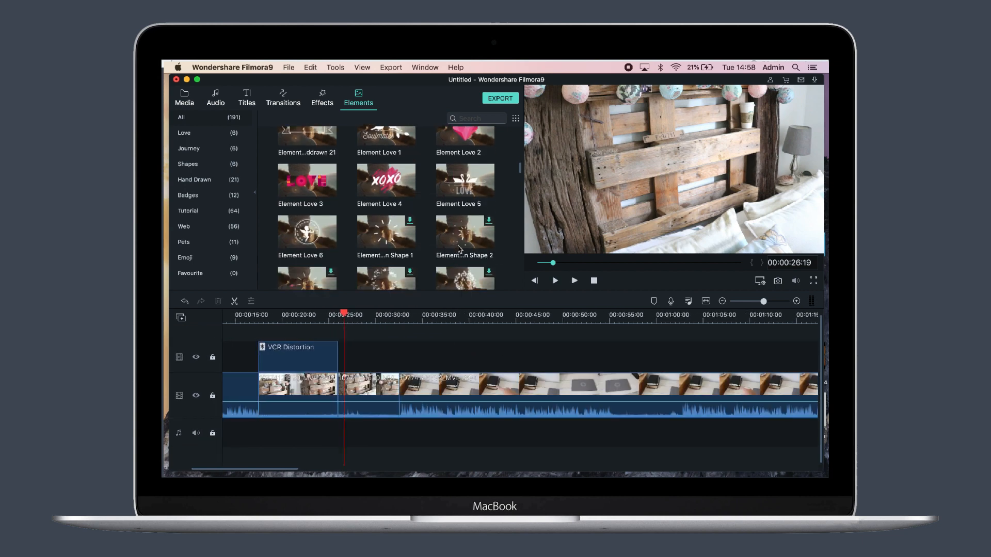
scroll(458, 250, "down", 5)
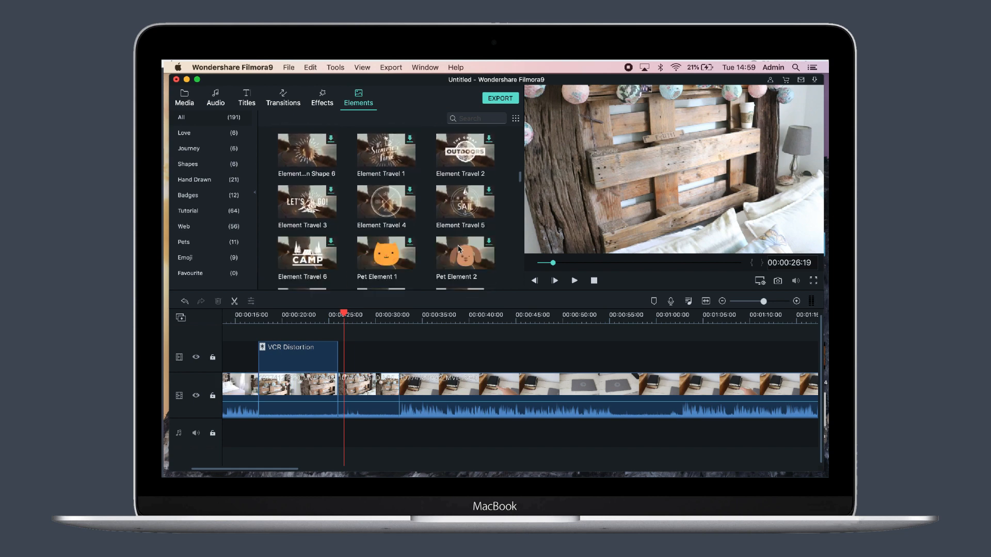
scroll(458, 250, "down", 2)
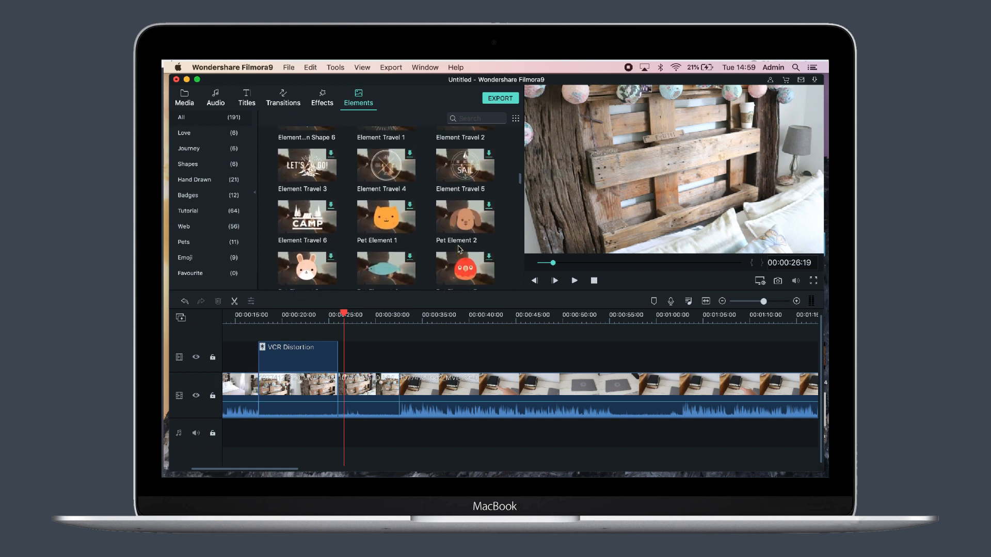
Place Element Travel 4 on the track above the notebook clip, downloading it, and play that part of the timeline
left_click(393, 172)
left_click_drag(393, 173, 439, 355)
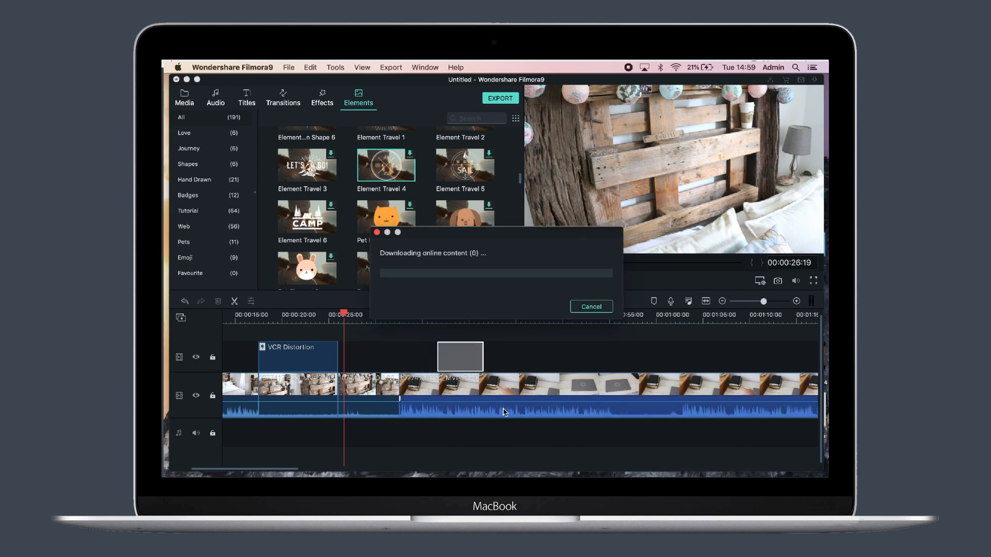
left_click(479, 417)
left_click(345, 355)
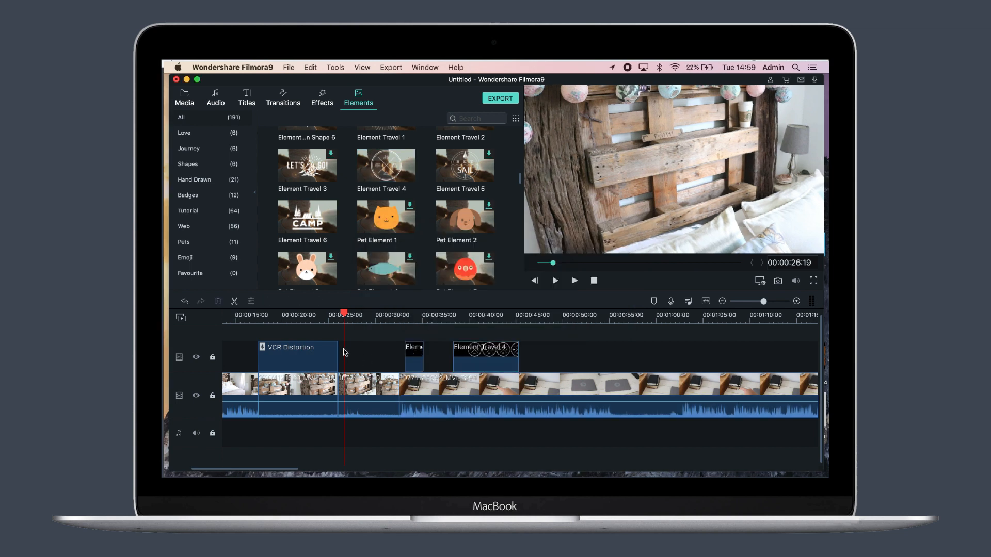
left_click(345, 352)
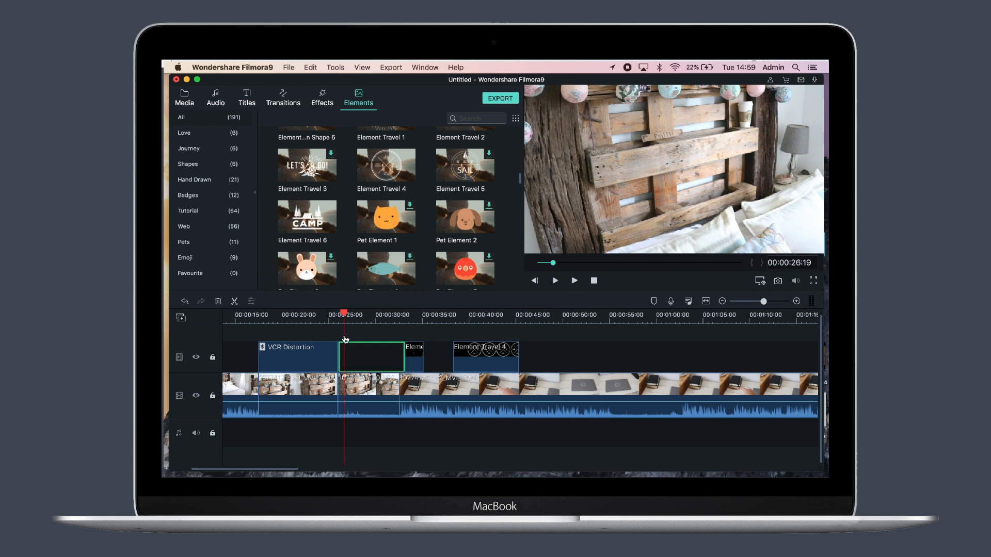
left_click_drag(345, 339, 403, 337)
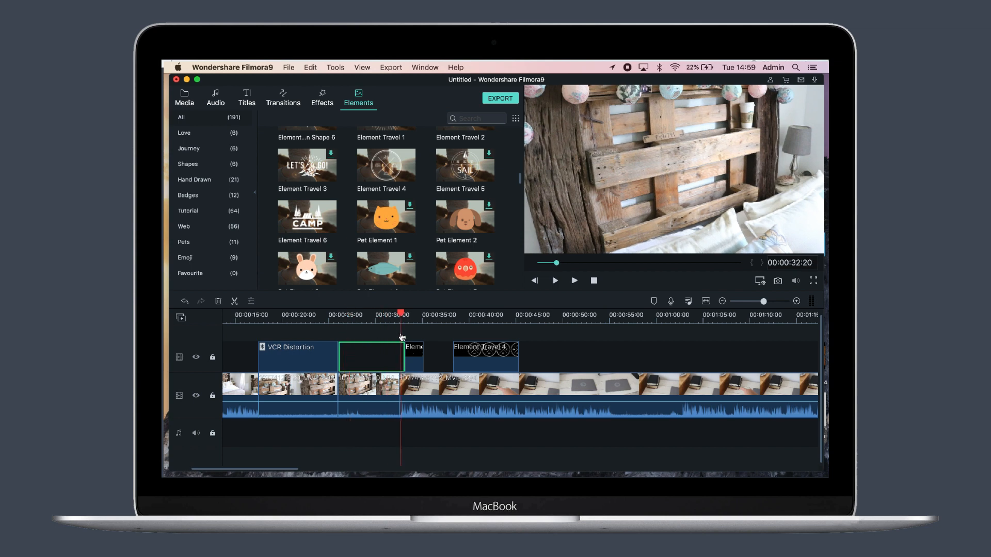
key("space")
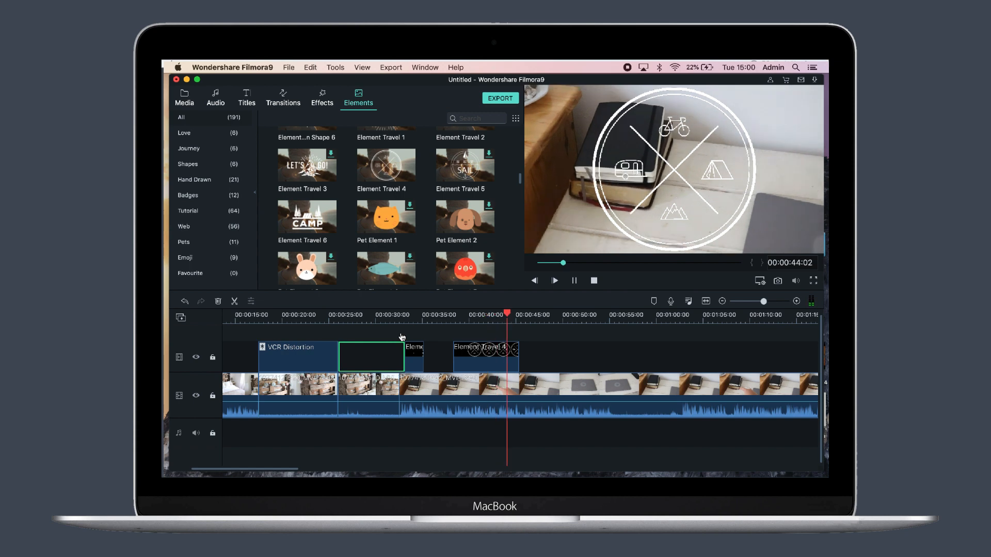
key("space")
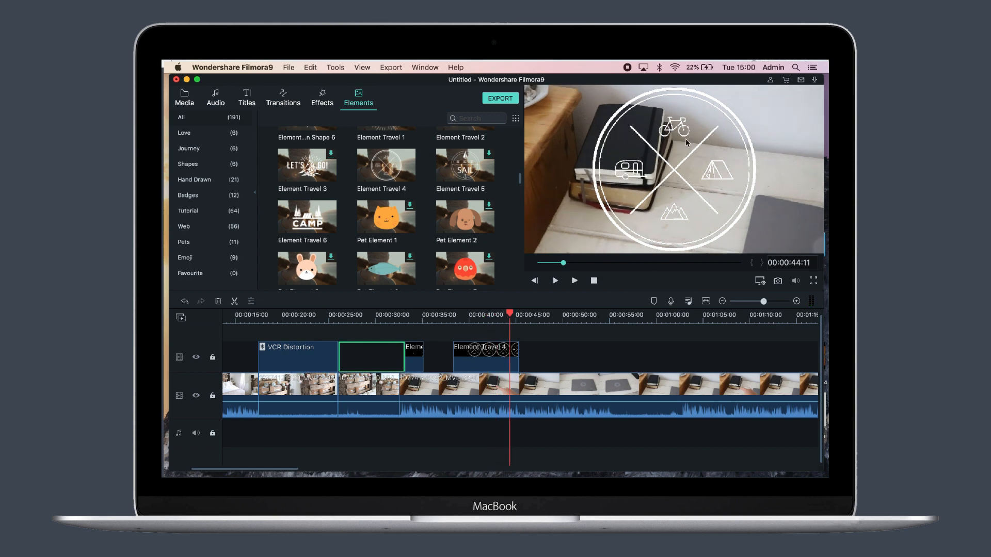
Scale the longer Element Travel 4 clip to 73.1%, rotate it to 7.6 and position it at X 384.0, Y 54.0
left_click(486, 357)
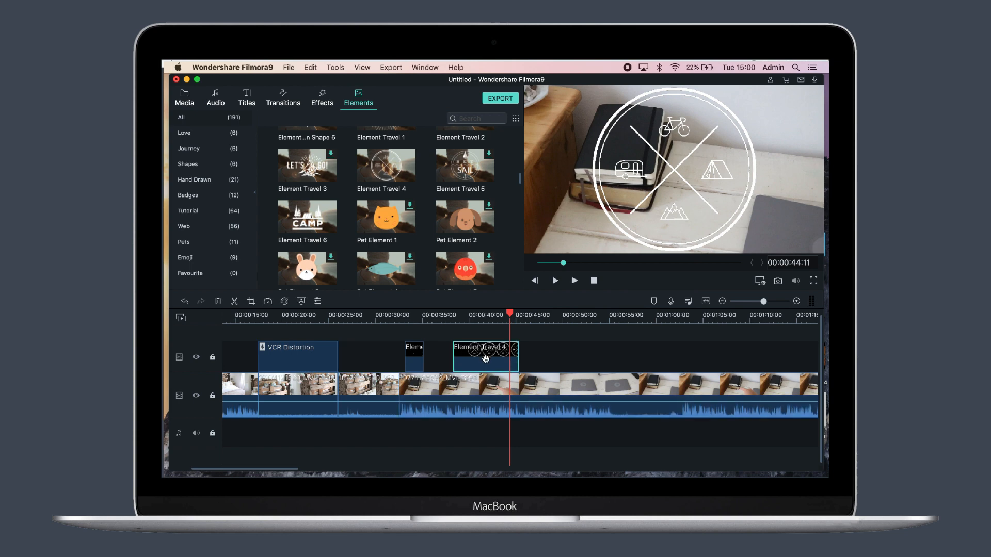
double_click(486, 358)
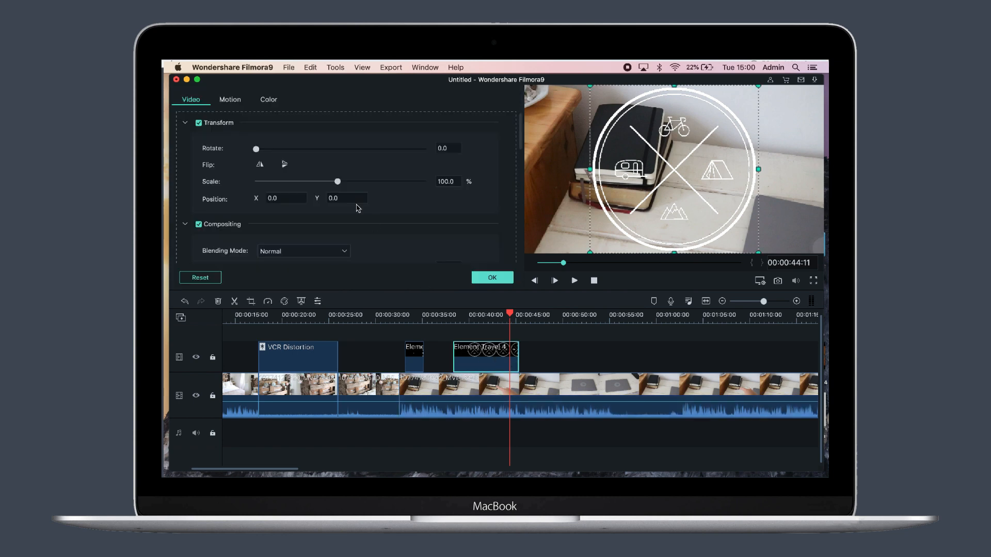
scroll(358, 208, "down", 10)
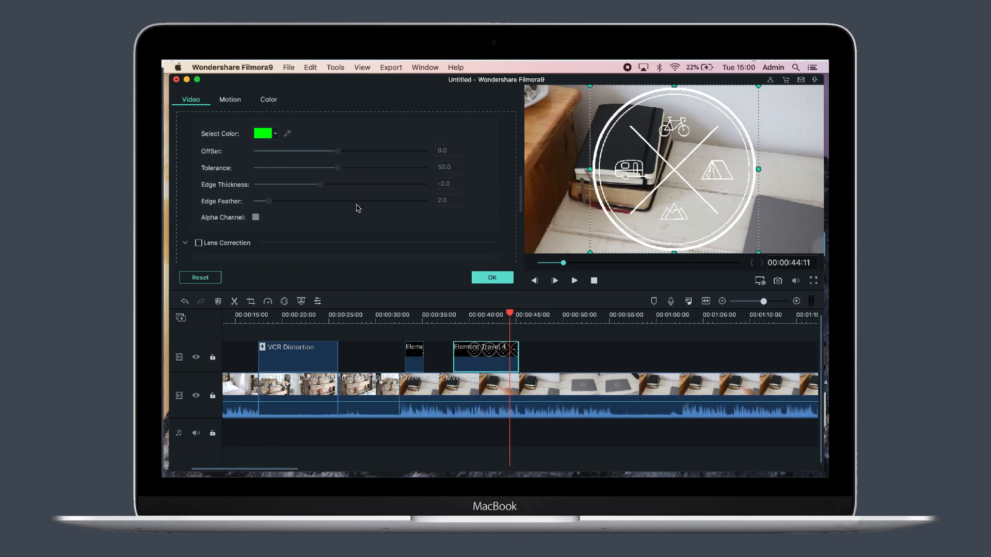
scroll(357, 208, "up", 10)
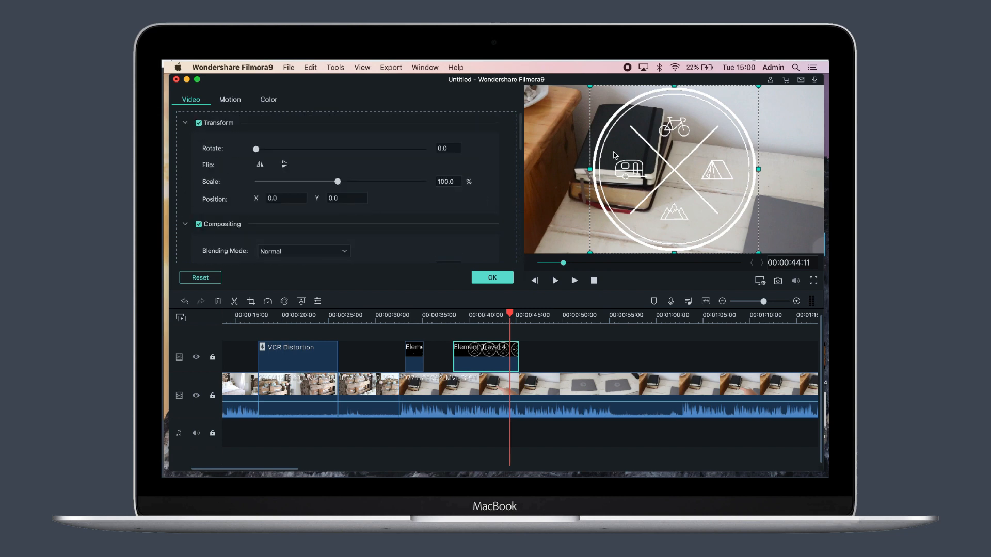
left_click_drag(589, 86, 623, 119)
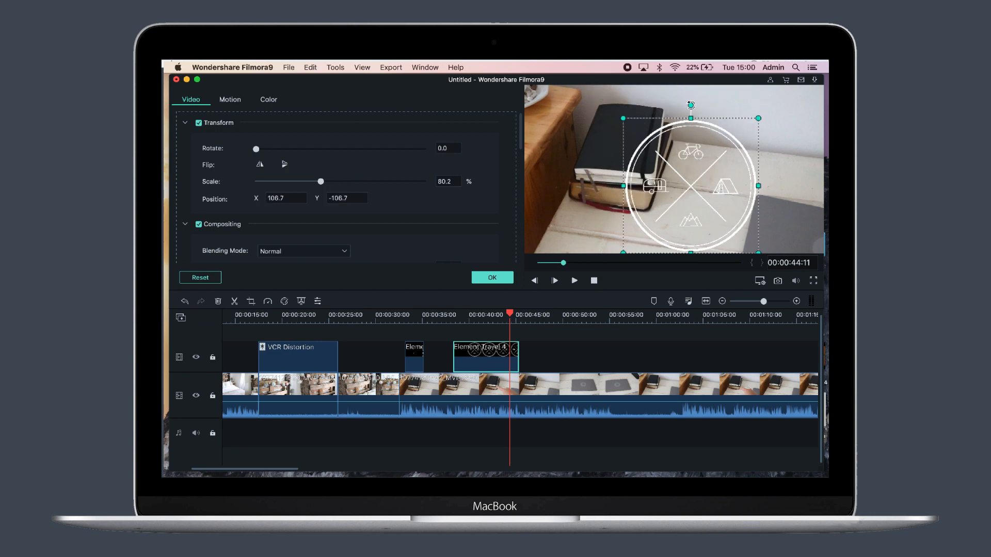
left_click_drag(690, 105, 701, 106)
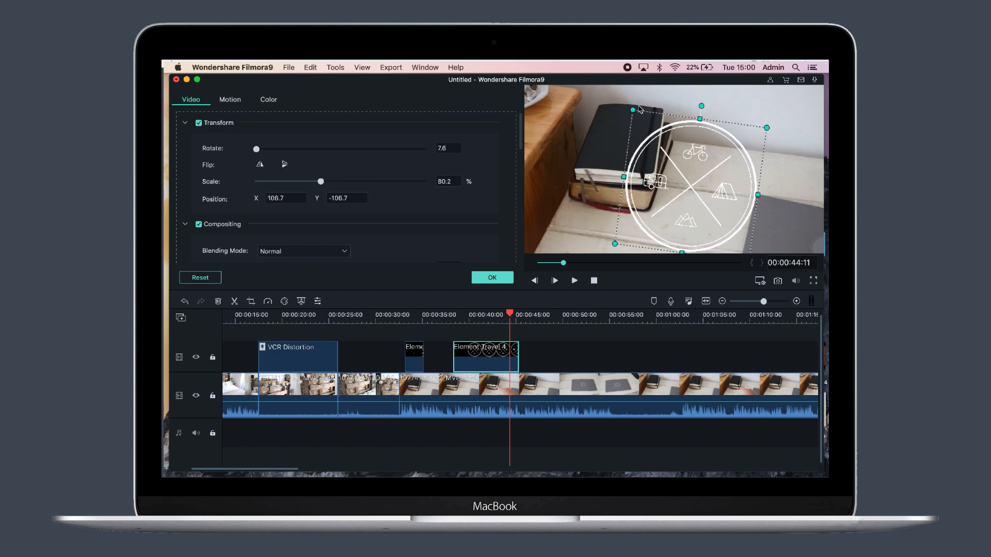
left_click_drag(633, 108, 644, 122)
left_click_drag(686, 178, 724, 152)
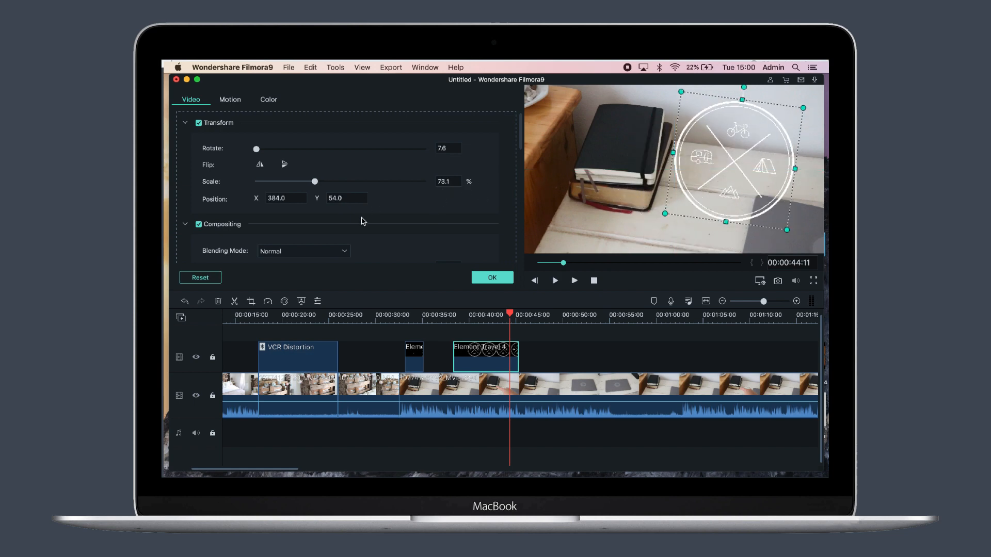
Apply a motion effect to the Element Travel 4 clip, review its remaining video settings and accept the changes
scroll(363, 221, "down", 3)
scroll(362, 220, "up", 3)
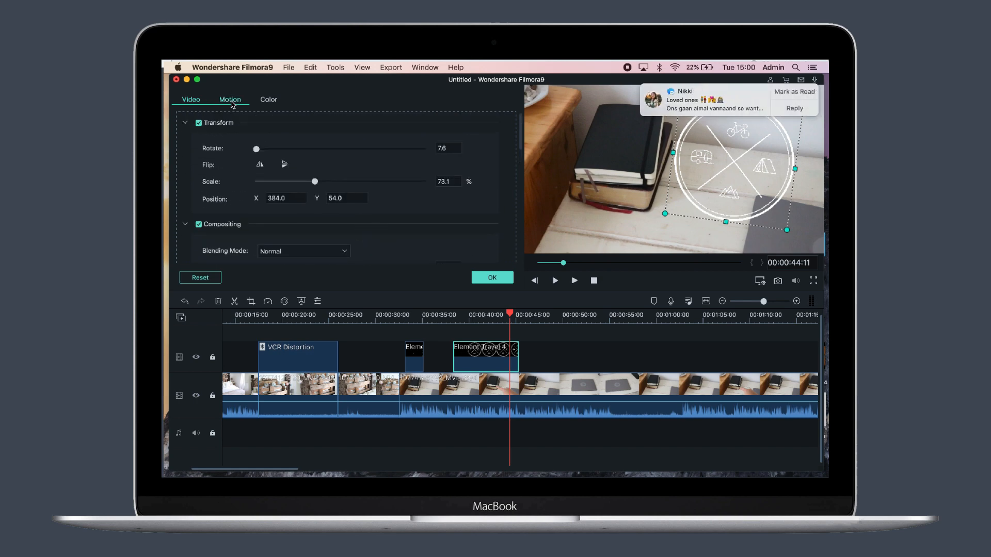
scroll(269, 194, "down", 5)
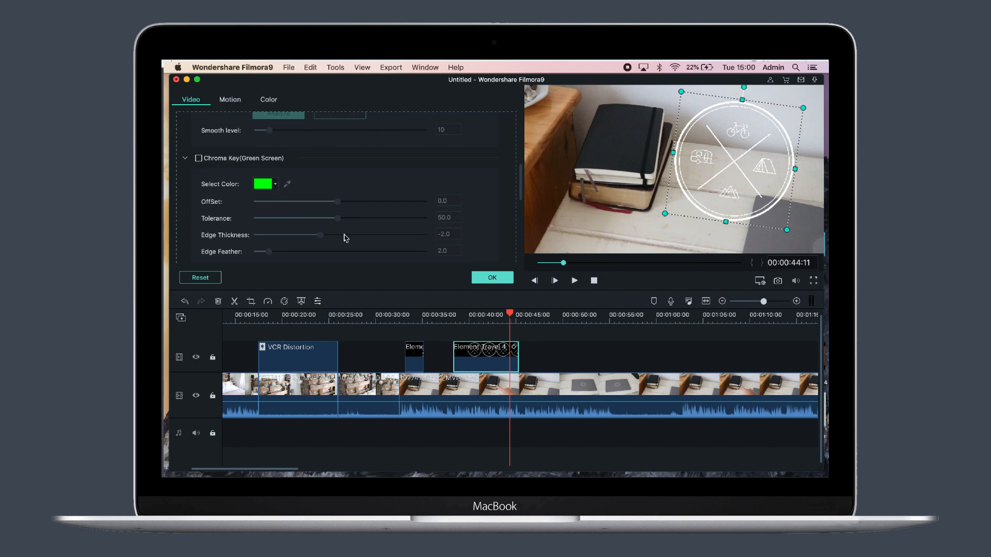
scroll(420, 256, "up", 5)
left_click(490, 277)
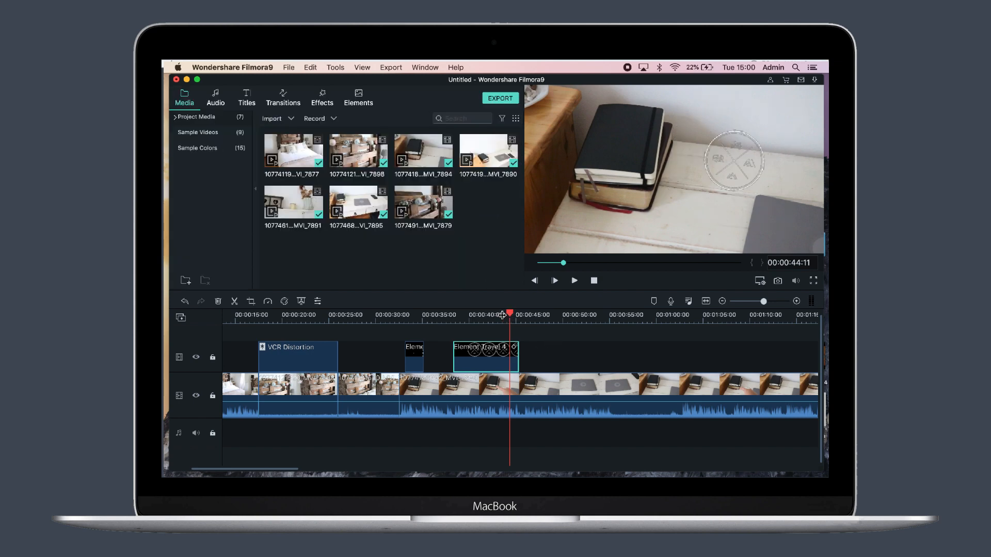
Play the animated Element Travel 4 clip from about 36 seconds and delete it from the timeline
left_click_drag(502, 315, 456, 316)
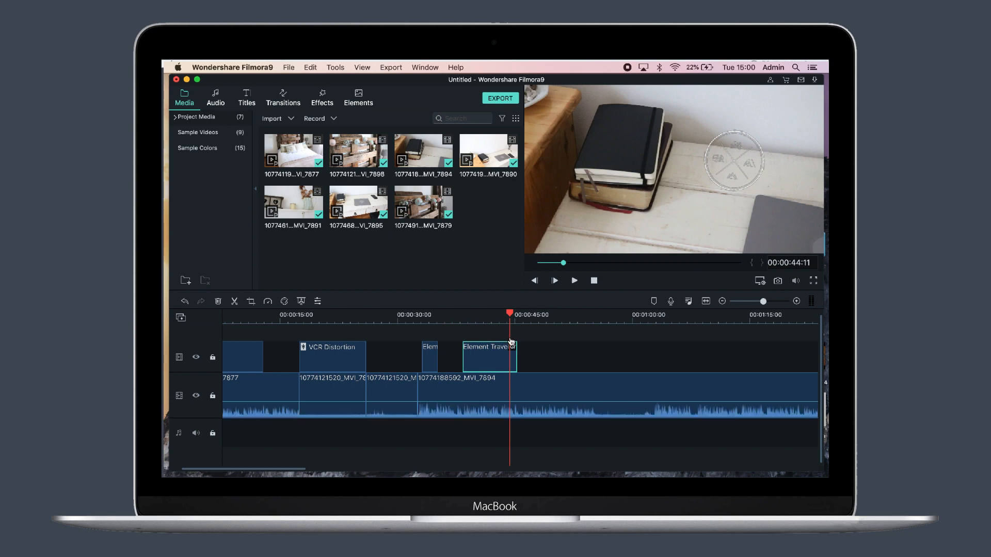
left_click_drag(510, 342, 448, 341)
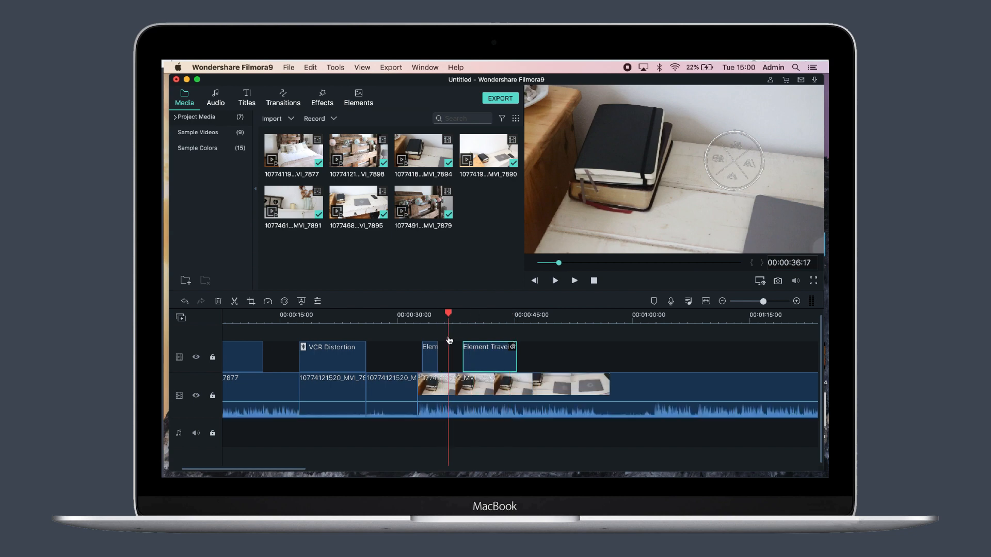
key("space")
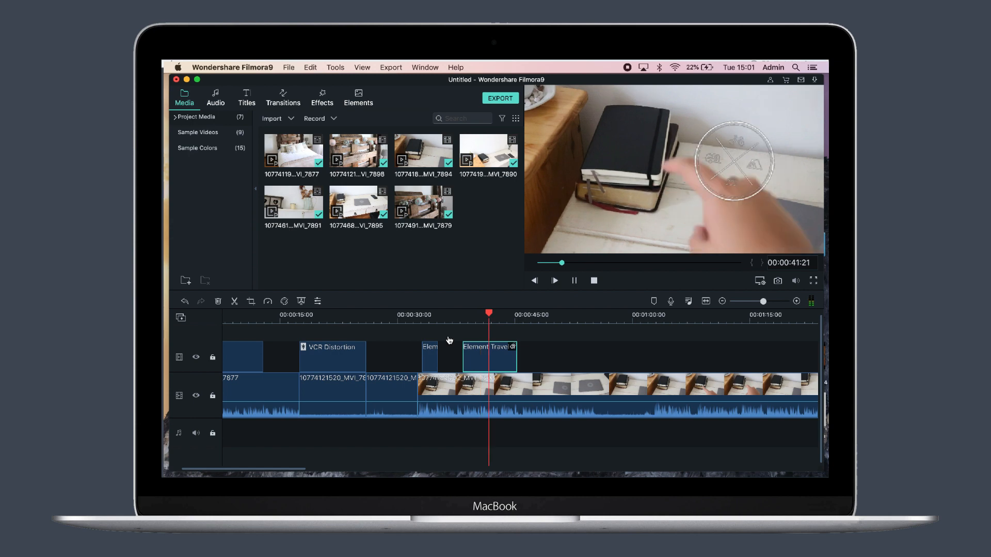
key("Delete")
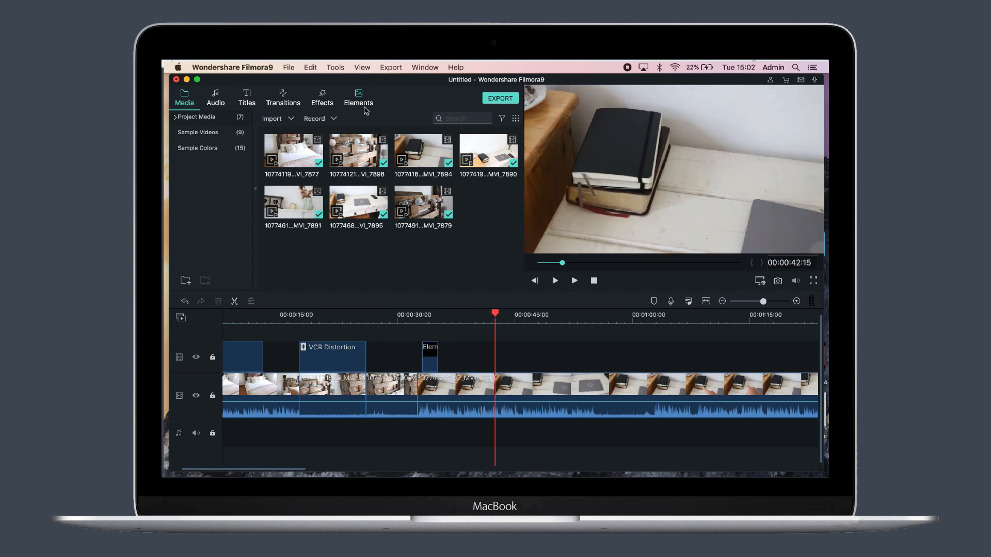
Browse the emoji, Tutorial and Web elements in the library and return to the project media
left_click(361, 102)
scroll(383, 228, "down", 10)
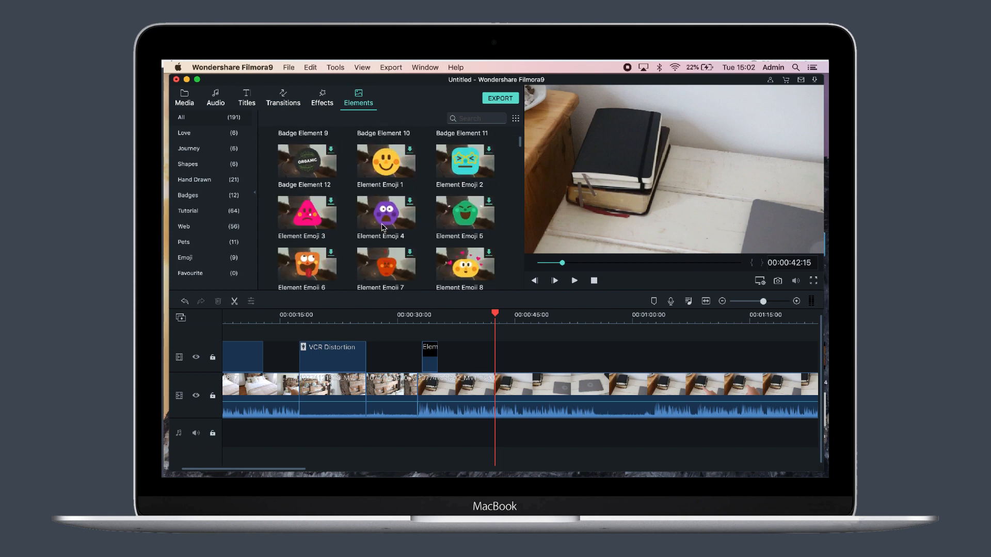
scroll(383, 228, "down", 5)
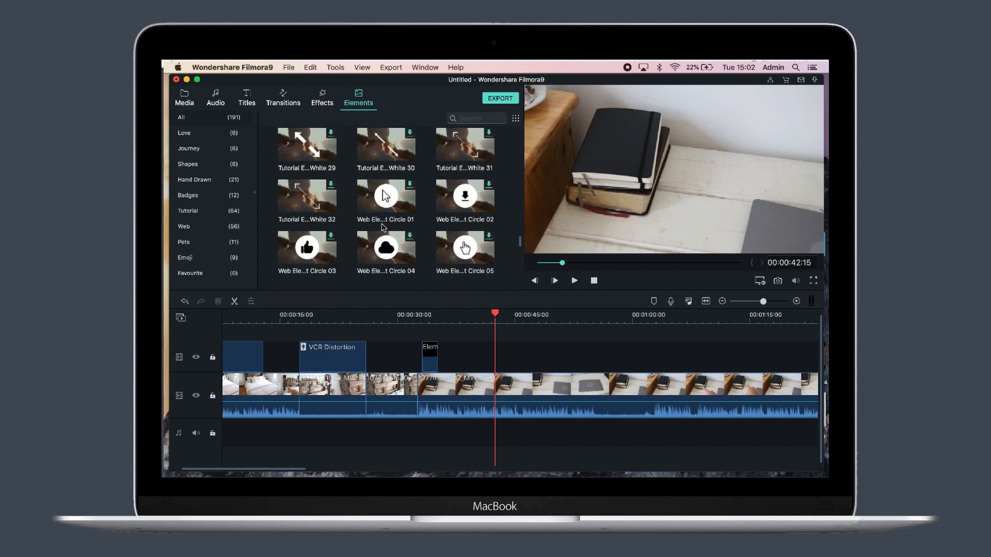
scroll(383, 227, "down", 7)
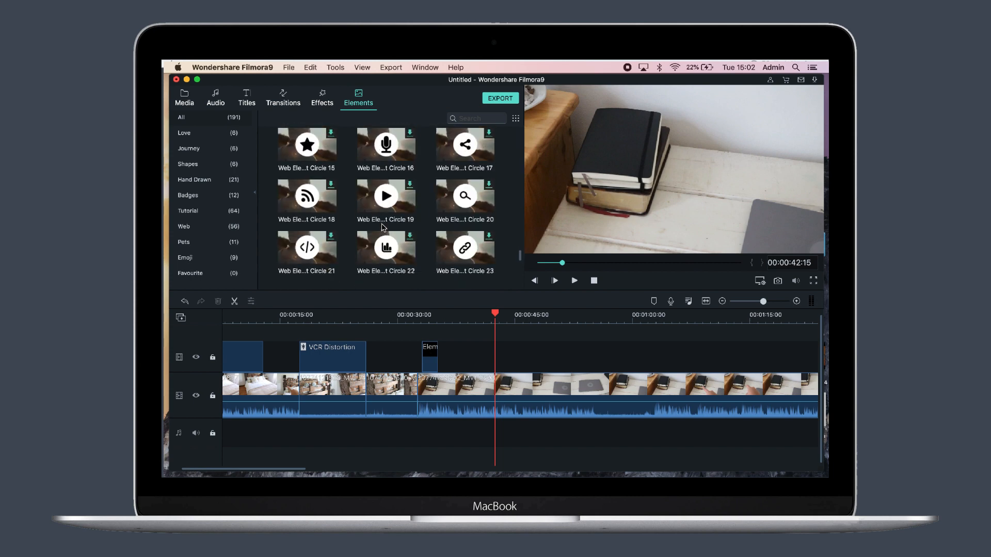
scroll(383, 227, "down", 6)
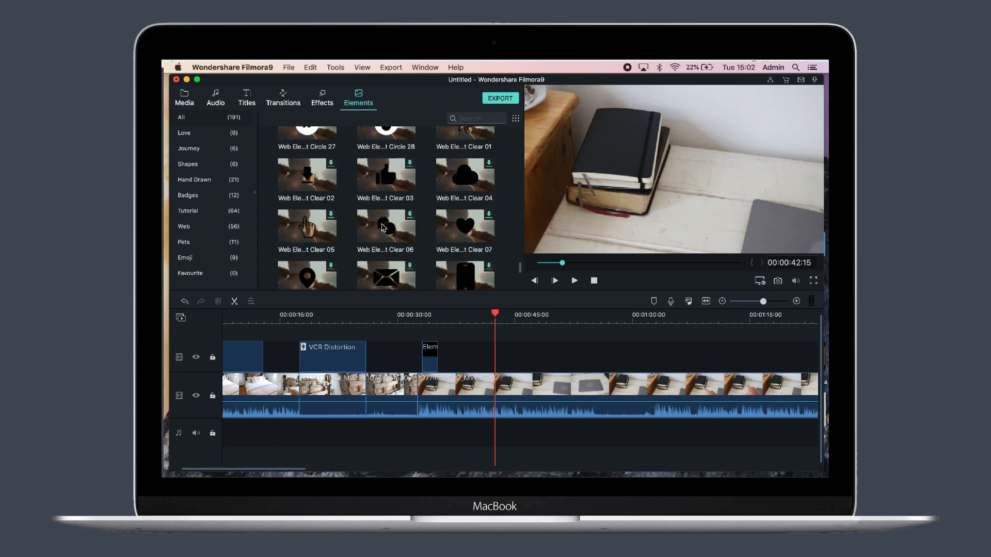
scroll(383, 228, "down", 4)
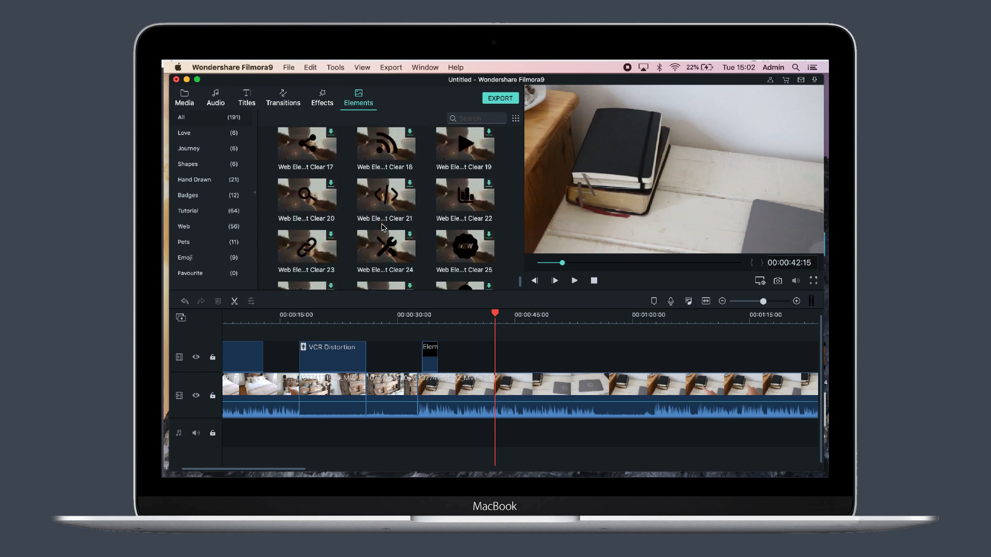
scroll(383, 228, "down", 5)
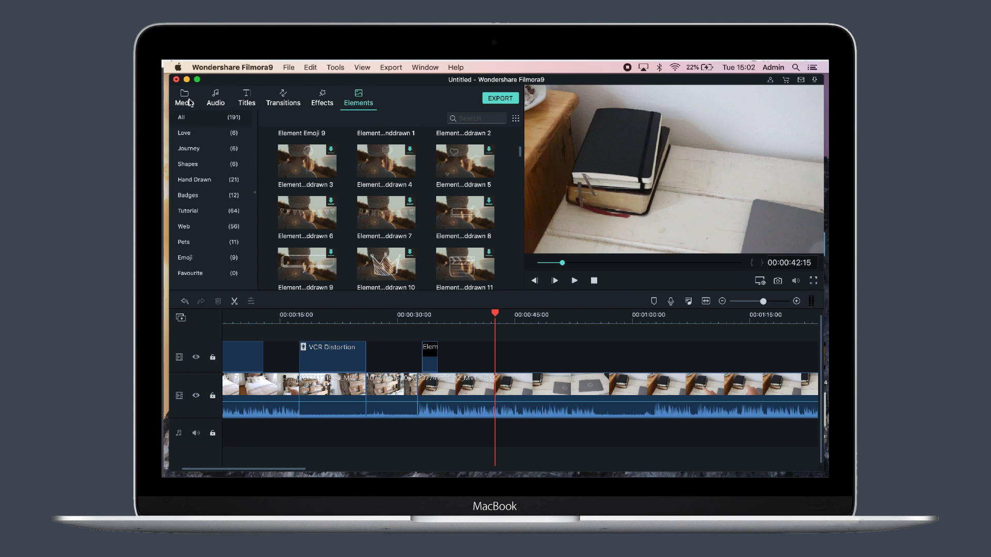
left_click(189, 102)
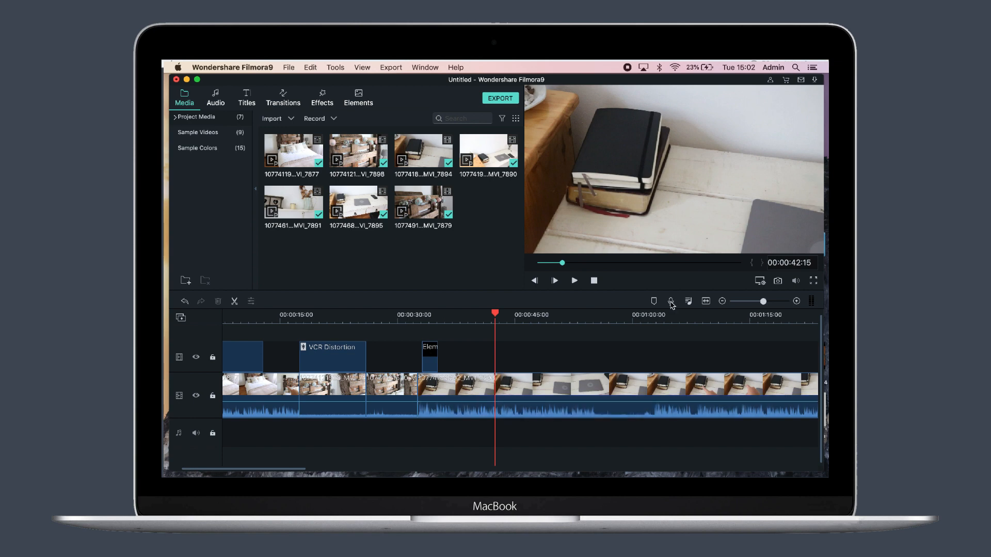
Record a short voice-over with AirBeamTV Audio from about 42 seconds and delete the recorded clip from the timeline
left_click(671, 302)
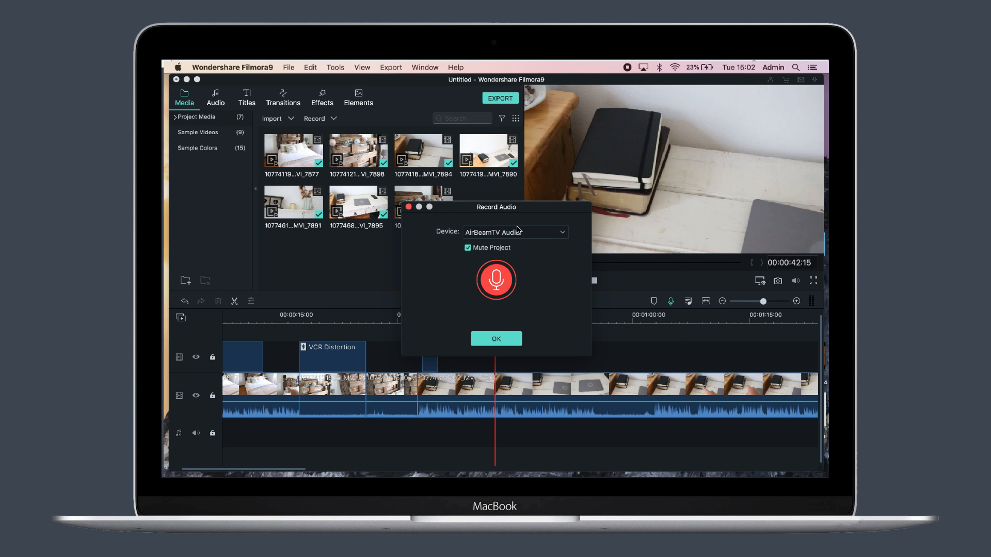
left_click(532, 232)
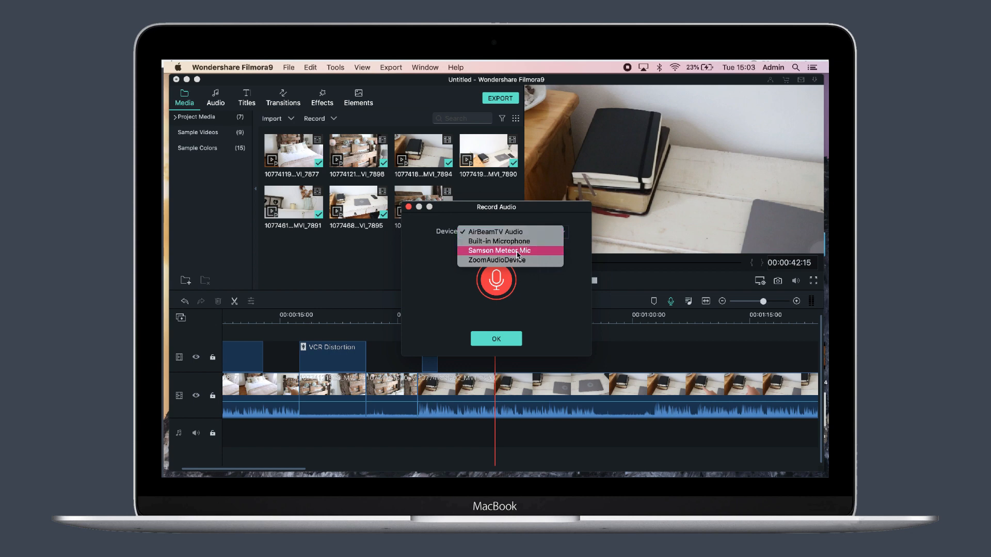
left_click(417, 238)
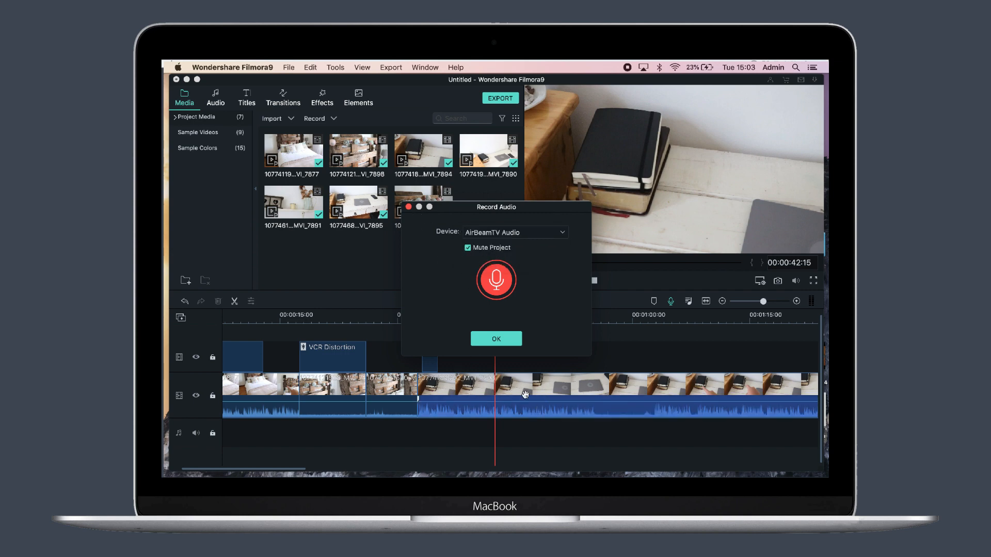
left_click(500, 280)
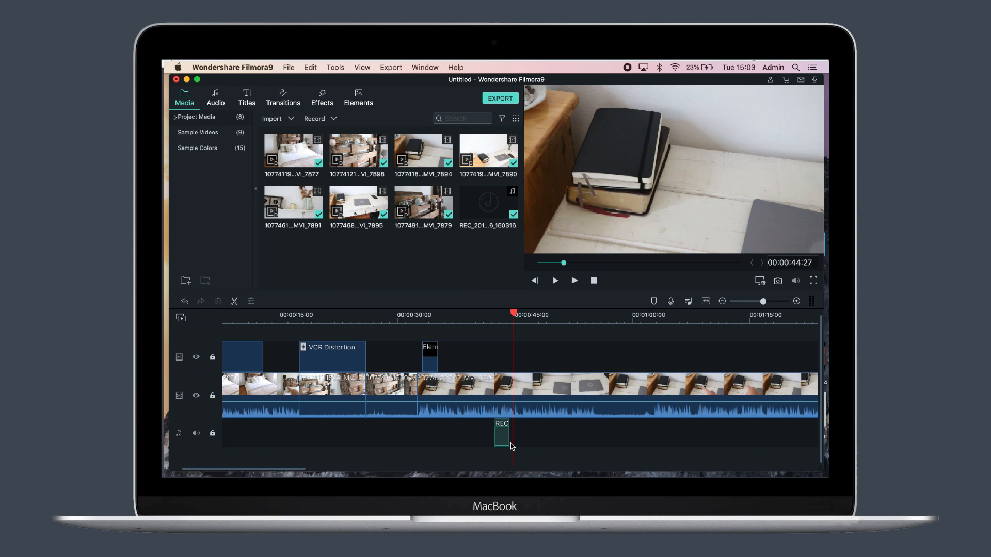
left_click(506, 445)
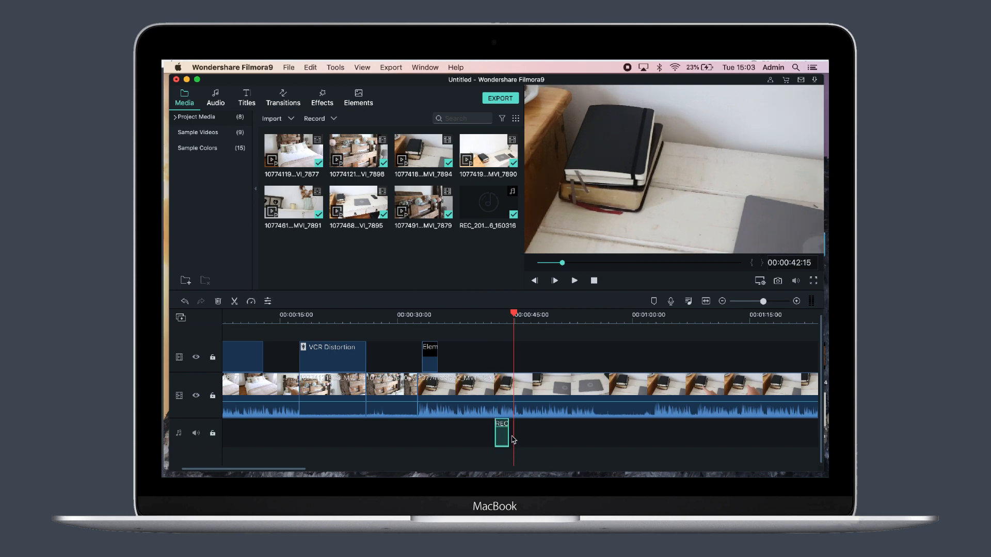
key("Delete")
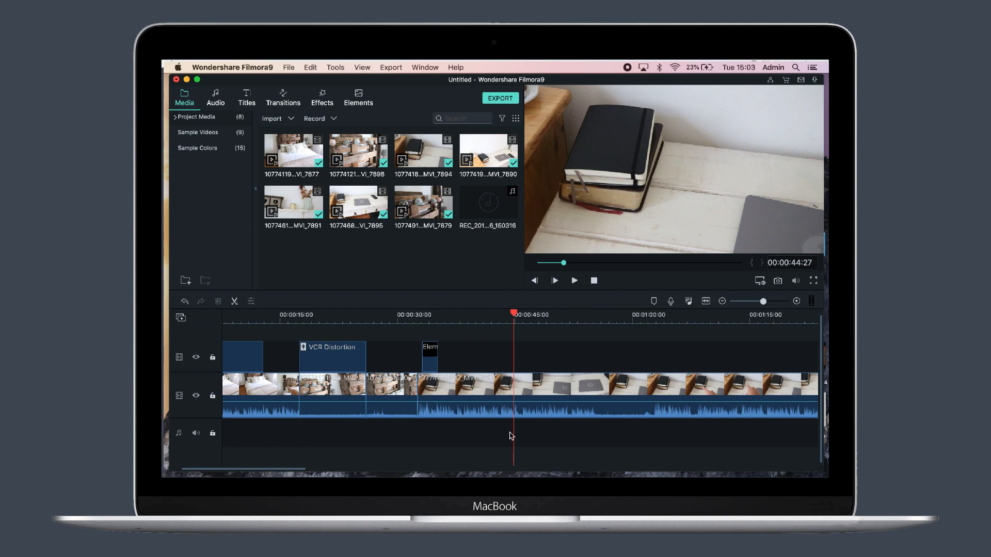
Import the green-screen video Untitled into the project media and preview it
scroll(474, 392, "right", 2)
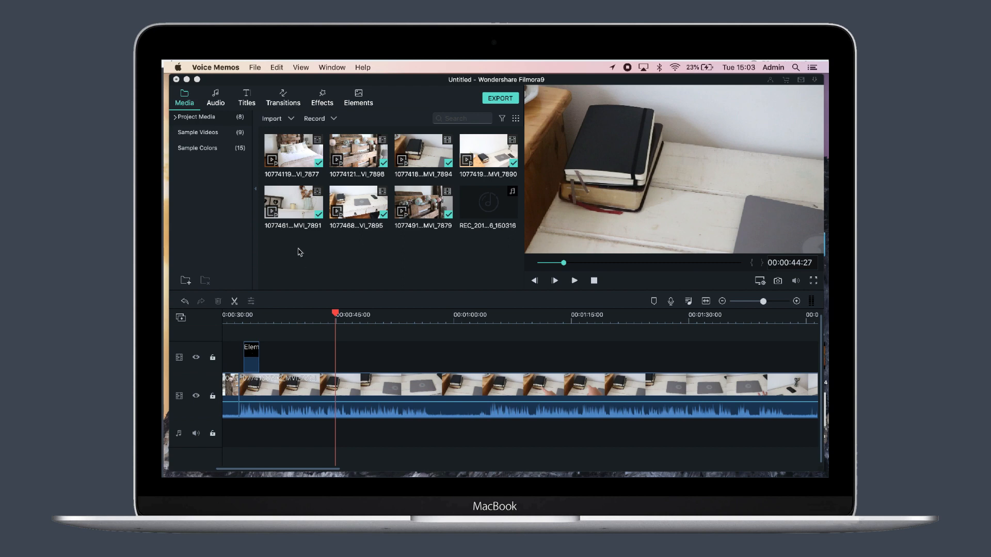
left_click(277, 120)
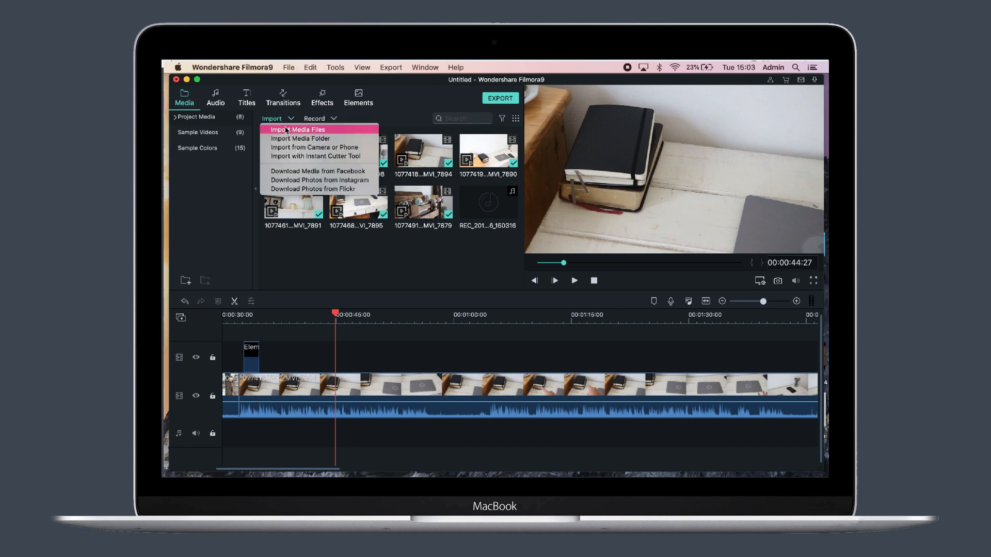
left_click(291, 132)
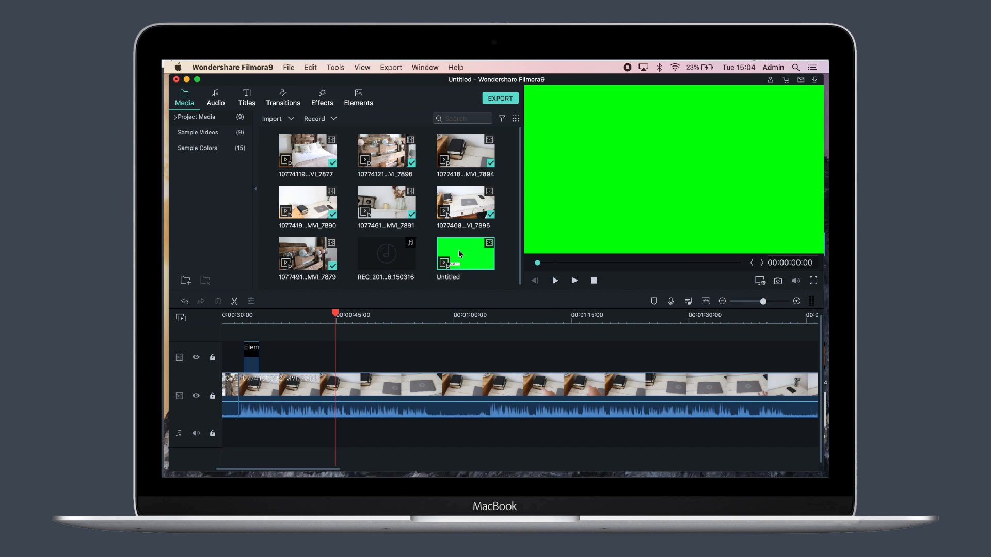
left_click(554, 282)
left_click(574, 281)
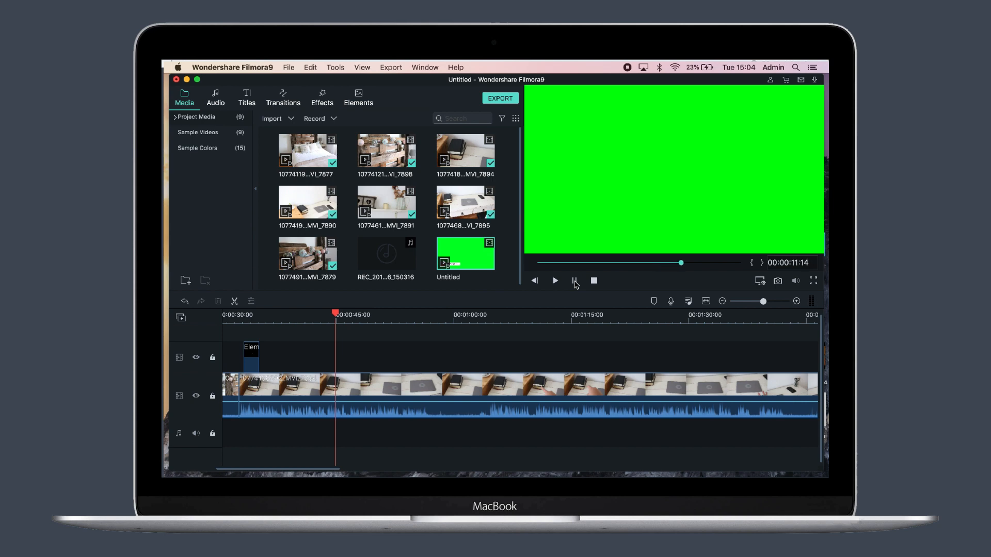
left_click(574, 280)
Place the Untitled green-screen clip on the track above the footage at about 54 seconds and play across its start
left_click_drag(469, 266, 407, 354)
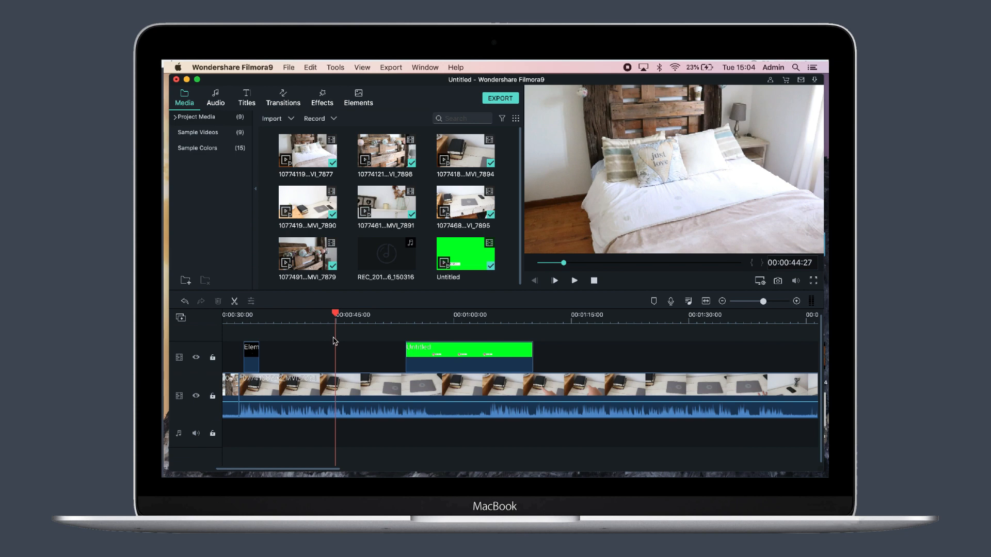
left_click_drag(336, 344, 396, 346)
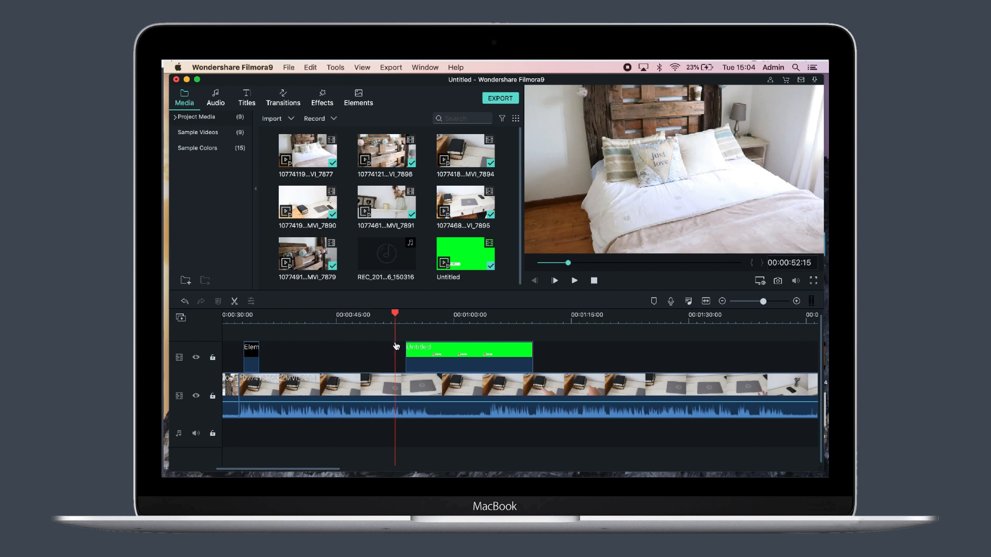
key("space")
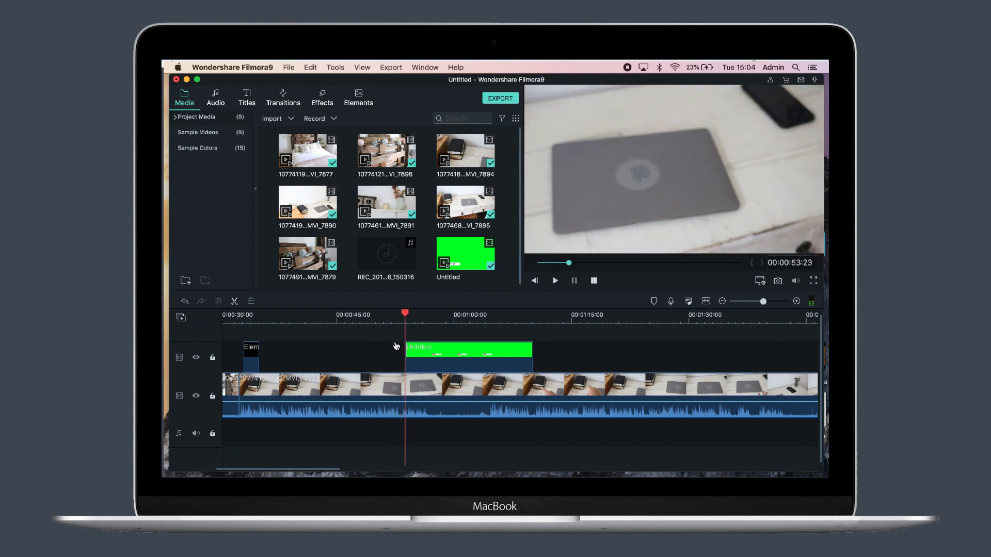
key("space")
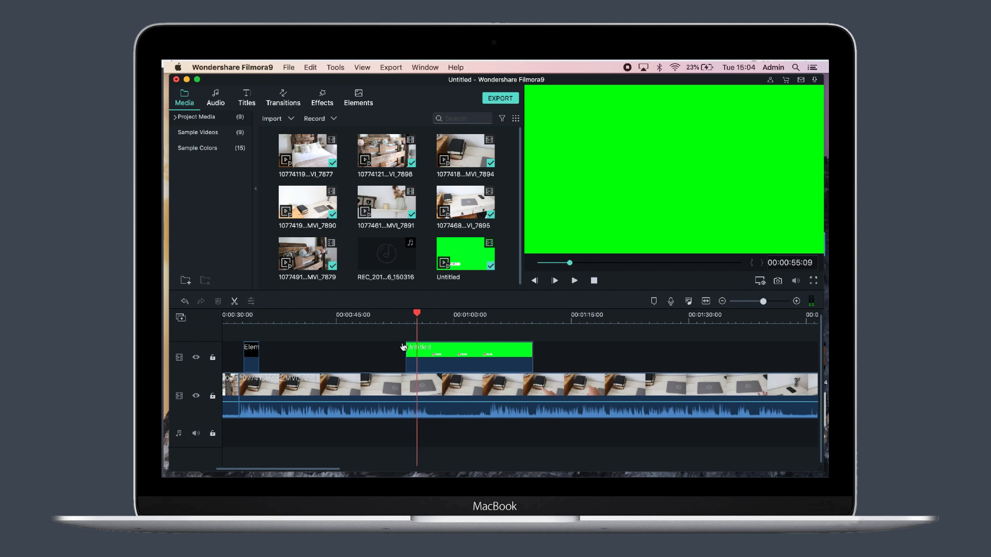
Enable the green chroma key on the Untitled clip and play the keyed overlay over the footage
double_click(425, 357)
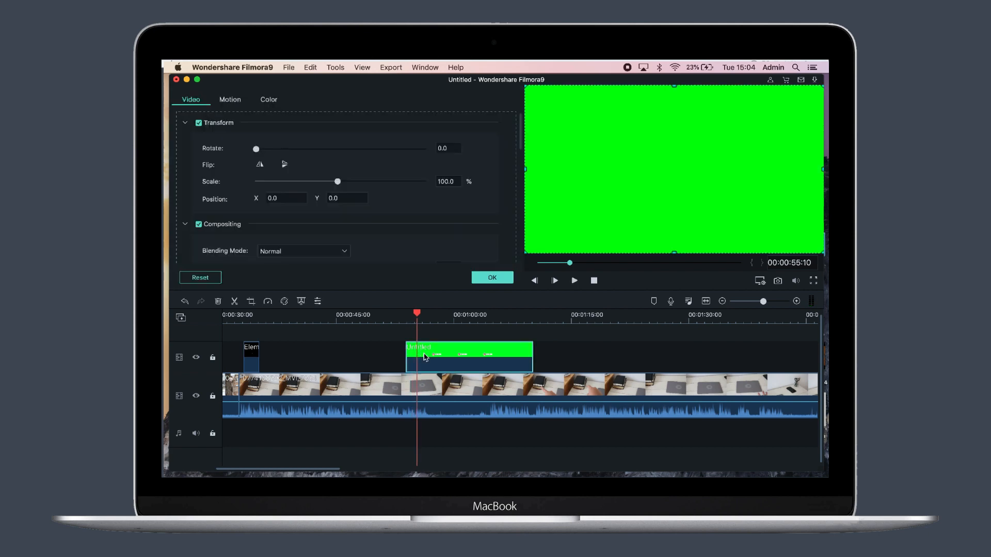
scroll(348, 240, "down", 10)
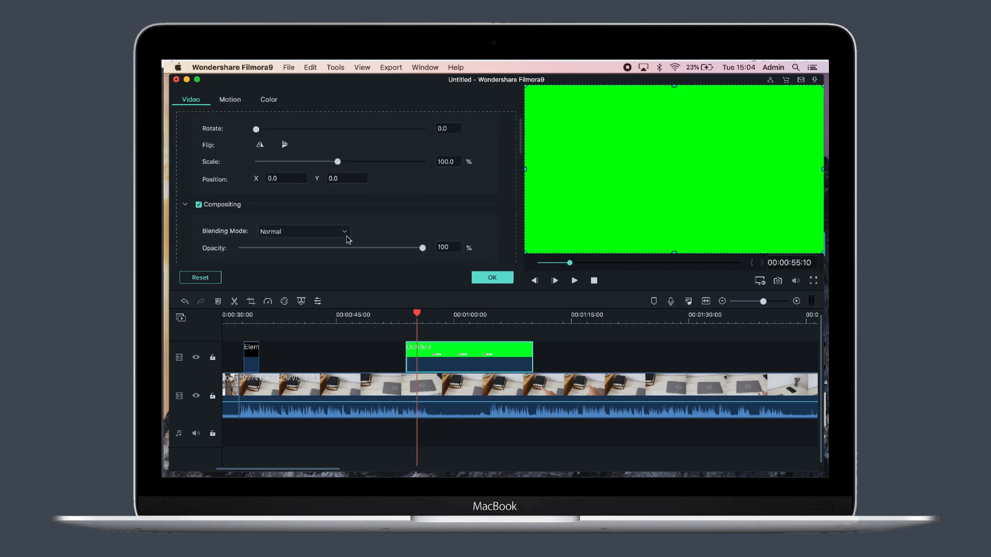
scroll(348, 240, "up", 4)
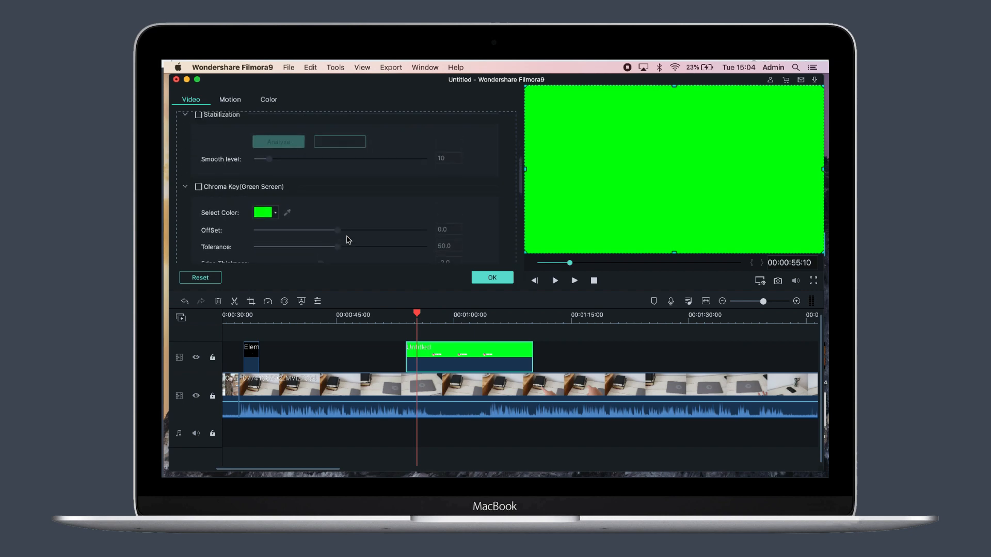
left_click(198, 197)
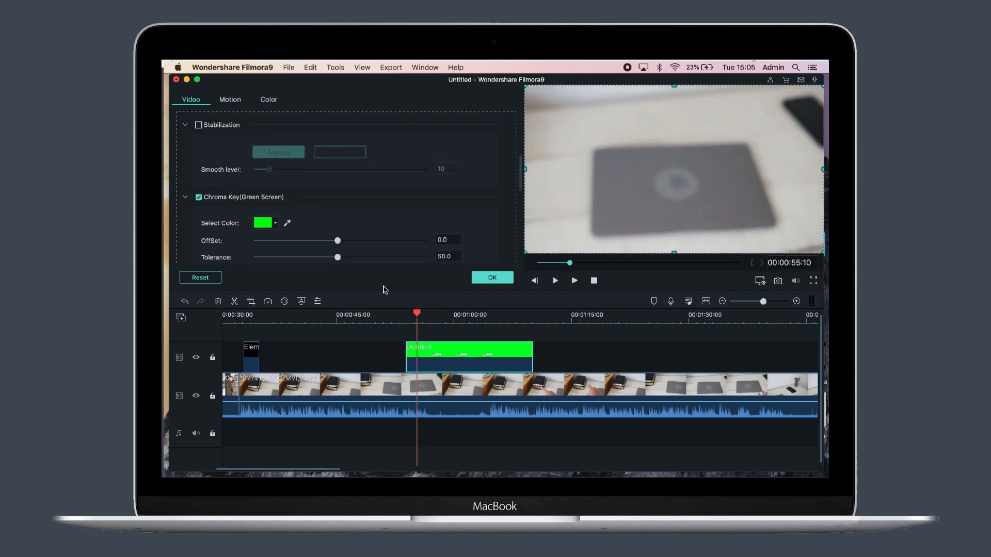
key("space")
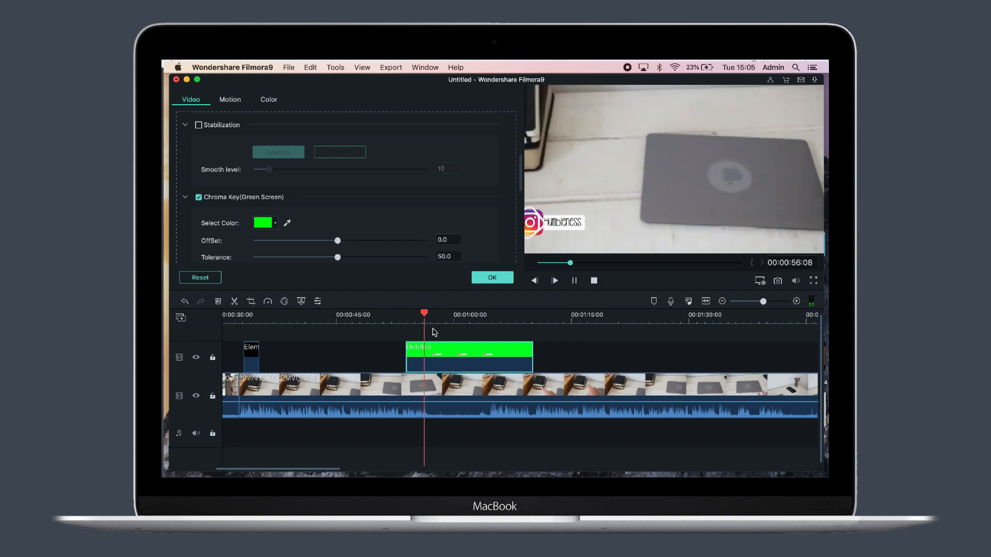
key("space")
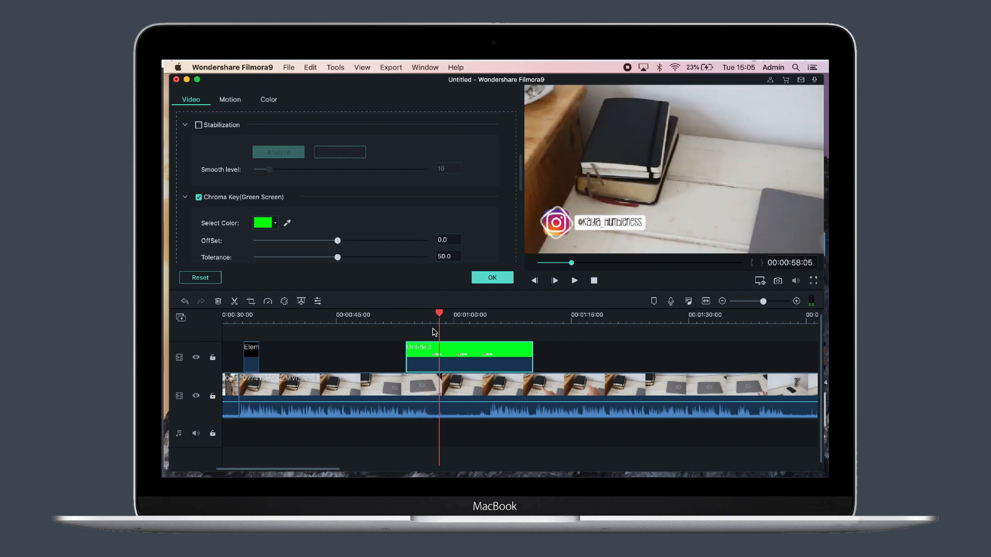
Set the chroma key's edge feather to 0.0 and edge thickness to -1.2, and look through the clip's other video settings
scroll(369, 227, "down", 3)
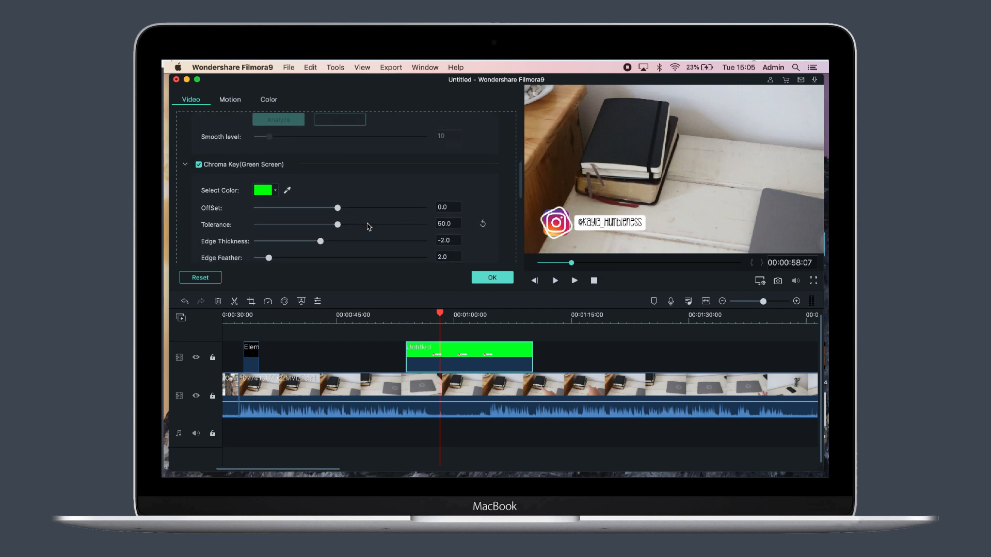
scroll(369, 227, "down", 1)
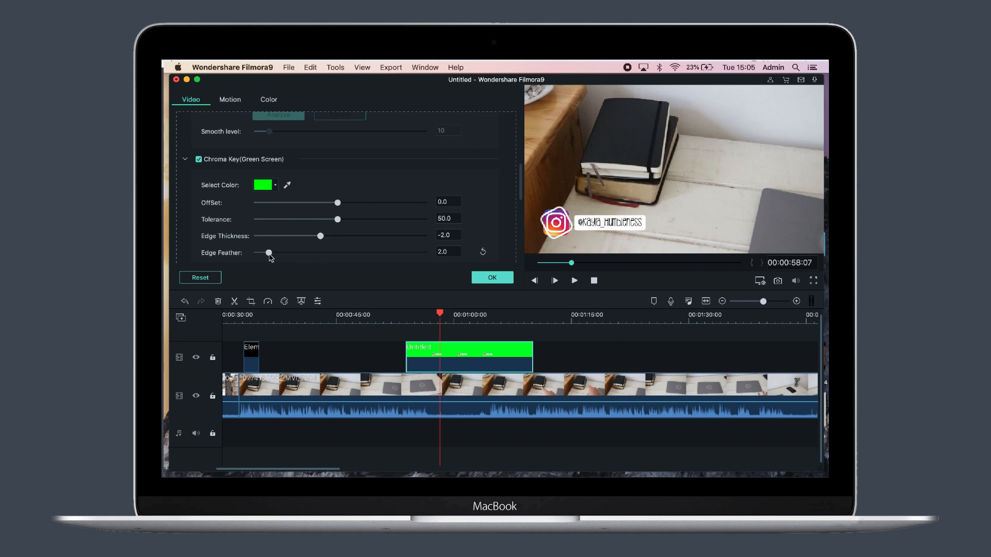
left_click_drag(268, 255, 346, 256)
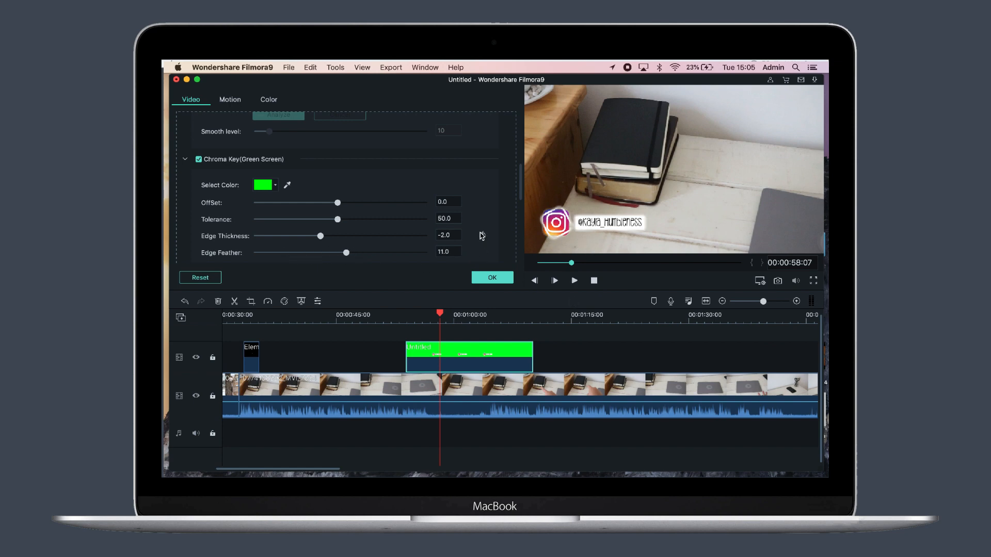
left_click_drag(346, 254, 245, 254)
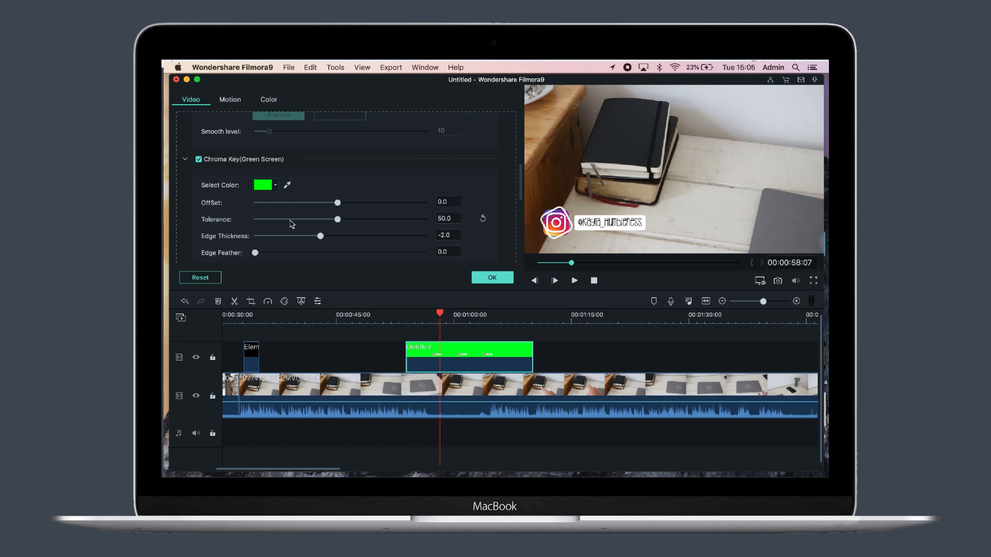
mouse_move(322, 237)
left_mouse_down()
mouse_move(347, 236)
mouse_move(289, 240)
mouse_move(328, 237)
left_mouse_up()
scroll(356, 227, "up", 10)
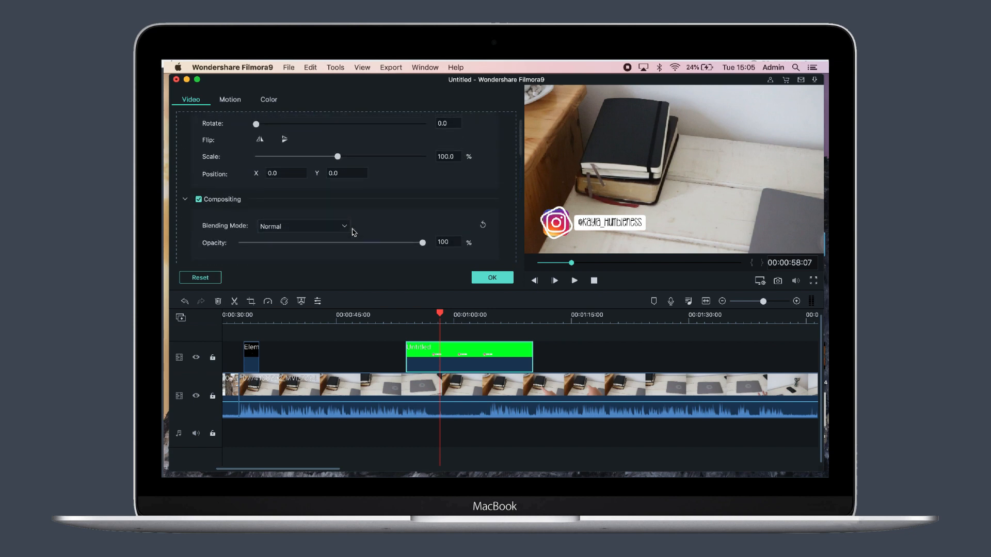
scroll(354, 232, "up", 1)
scroll(354, 232, "down", 7)
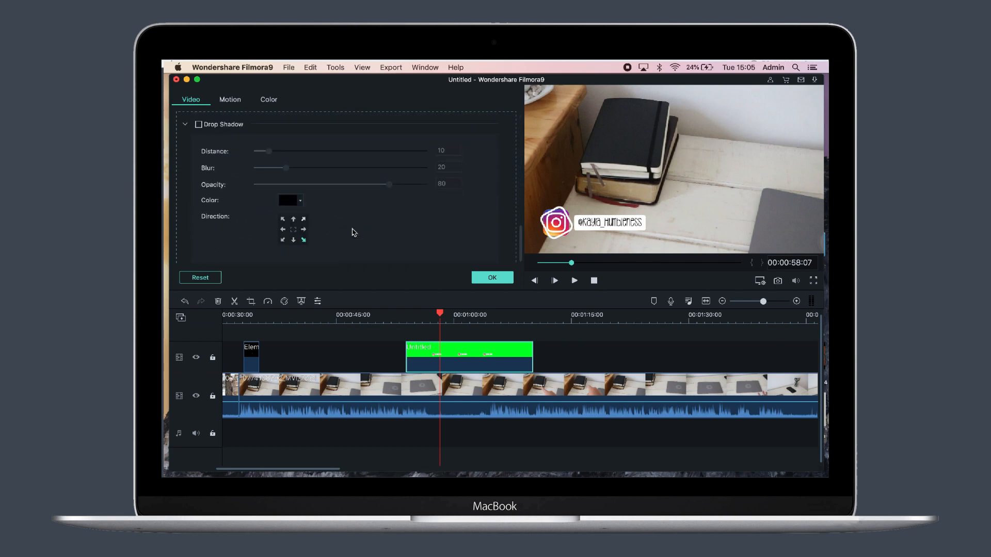
scroll(354, 232, "down", 6)
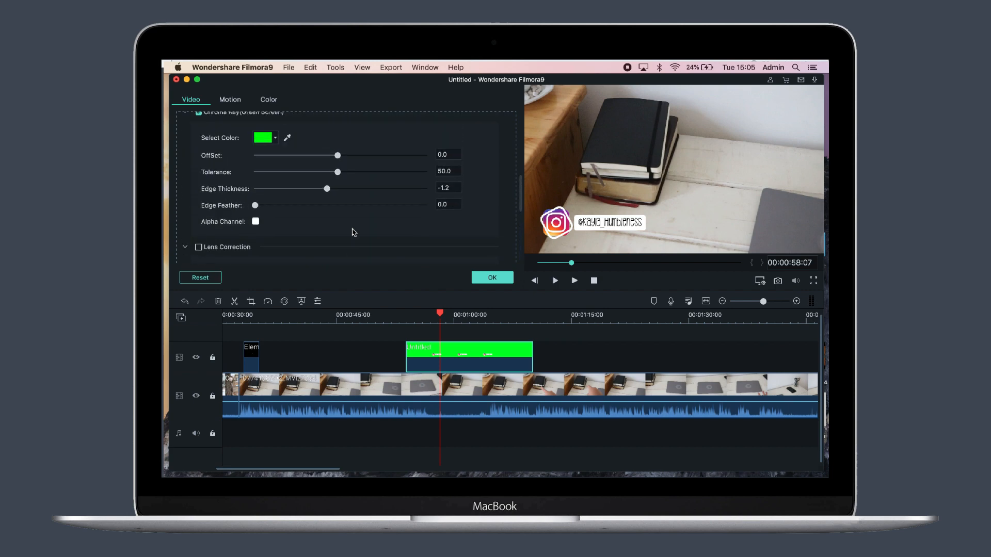
Sample the chroma key colour from the Untitled clip's green background with the eyedropper and accept the clip's settings
left_click(274, 167)
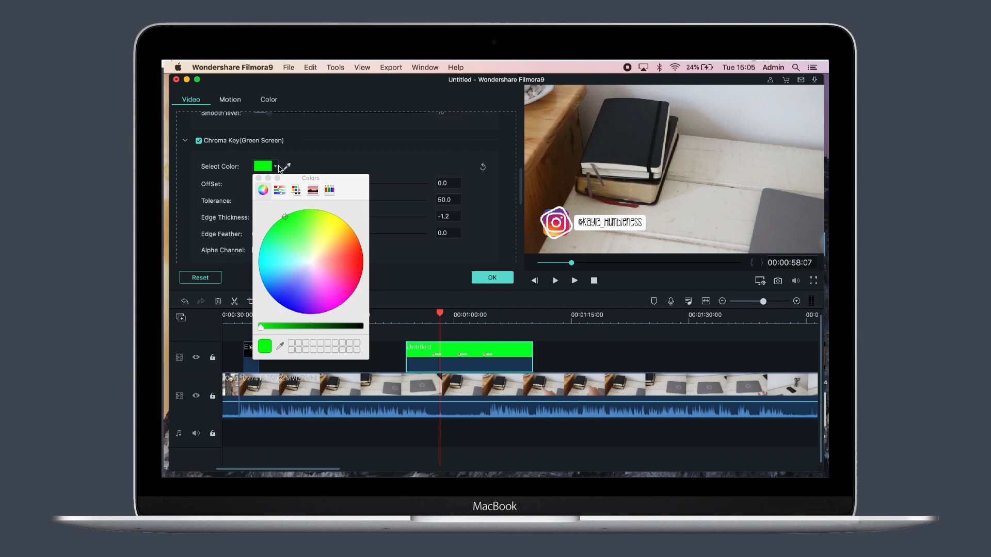
left_click(288, 167)
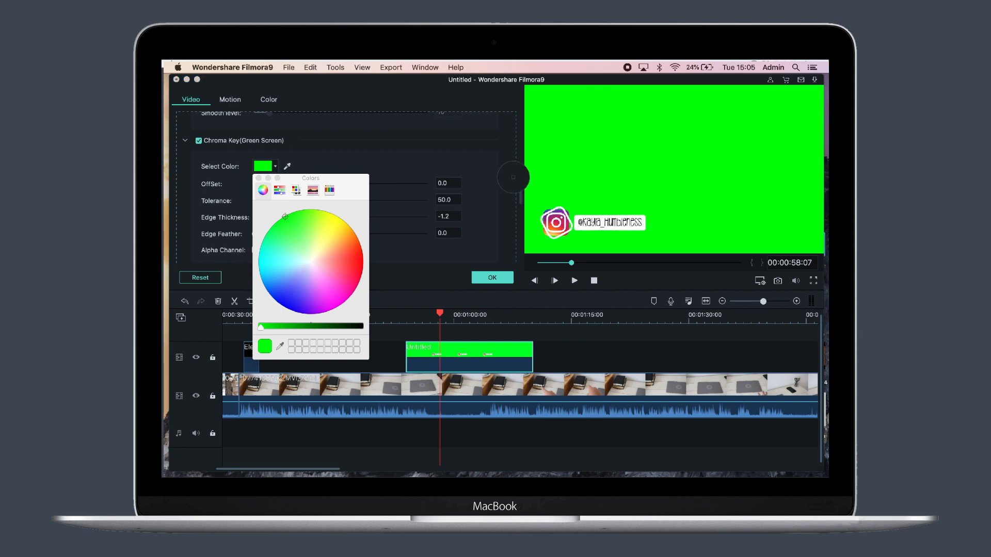
left_click(586, 162)
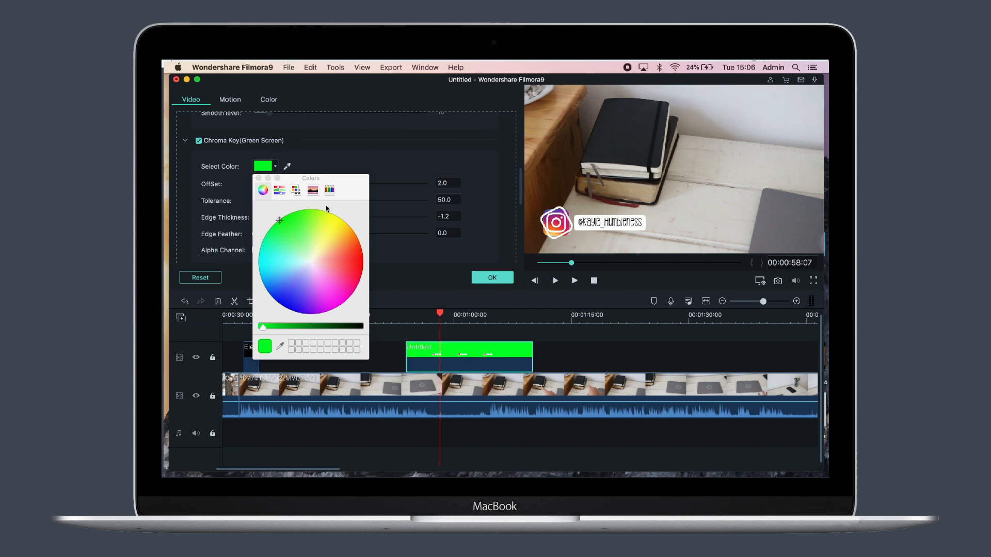
left_click(287, 166)
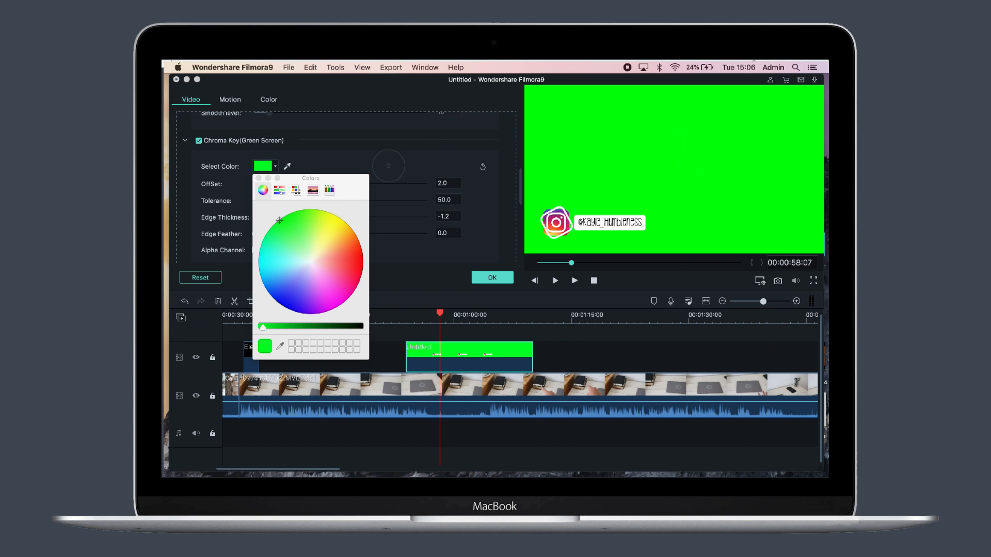
left_click(257, 176)
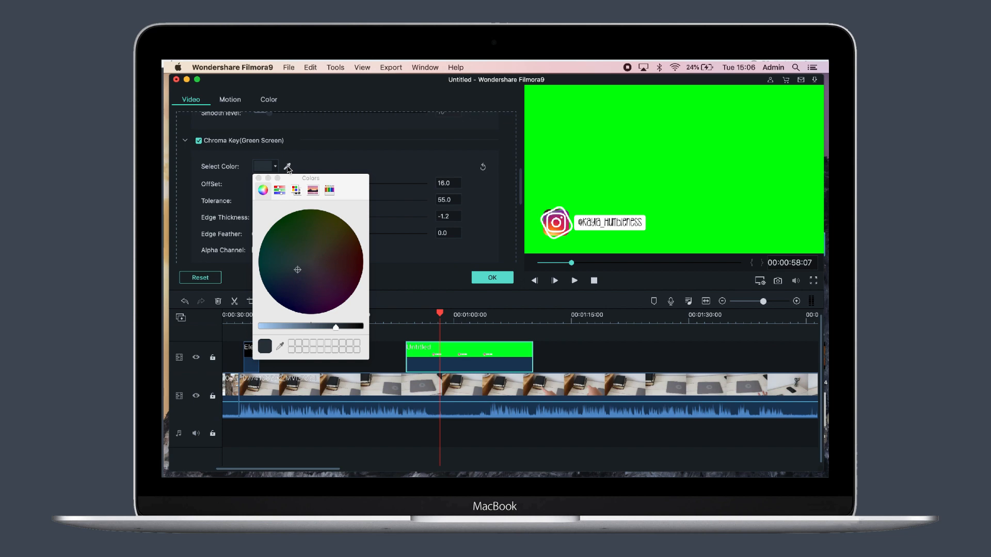
left_click(288, 168)
left_click(549, 170)
left_click(258, 178)
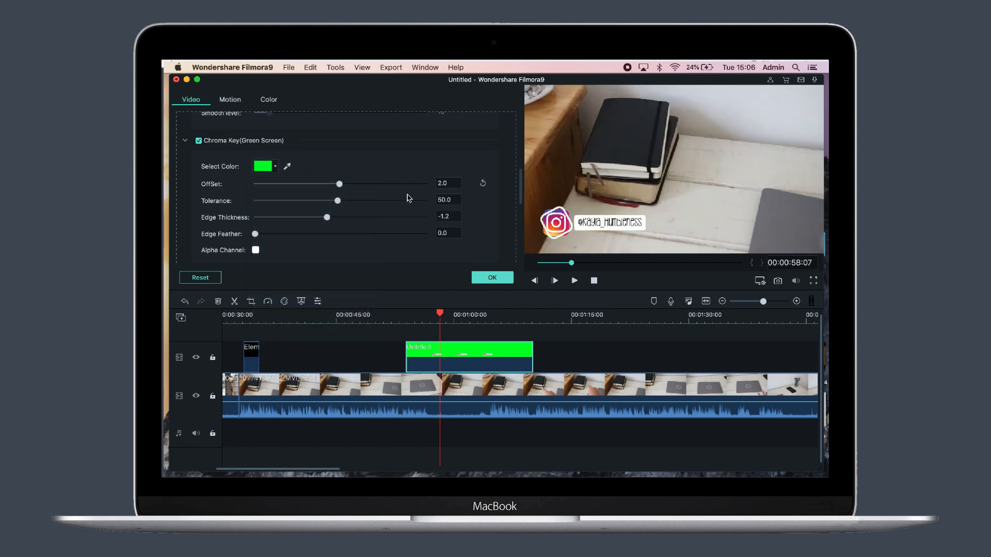
key("super+b")
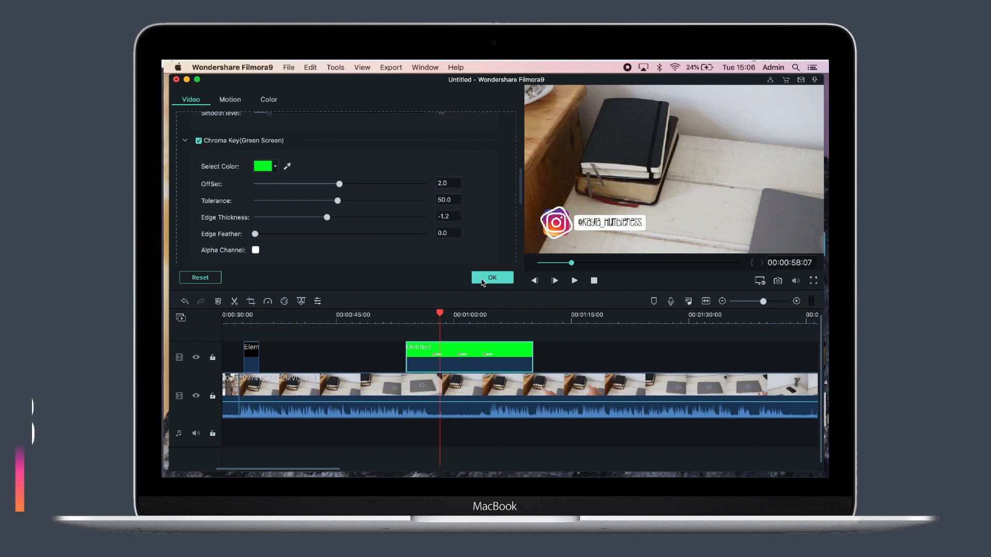
left_click(481, 279)
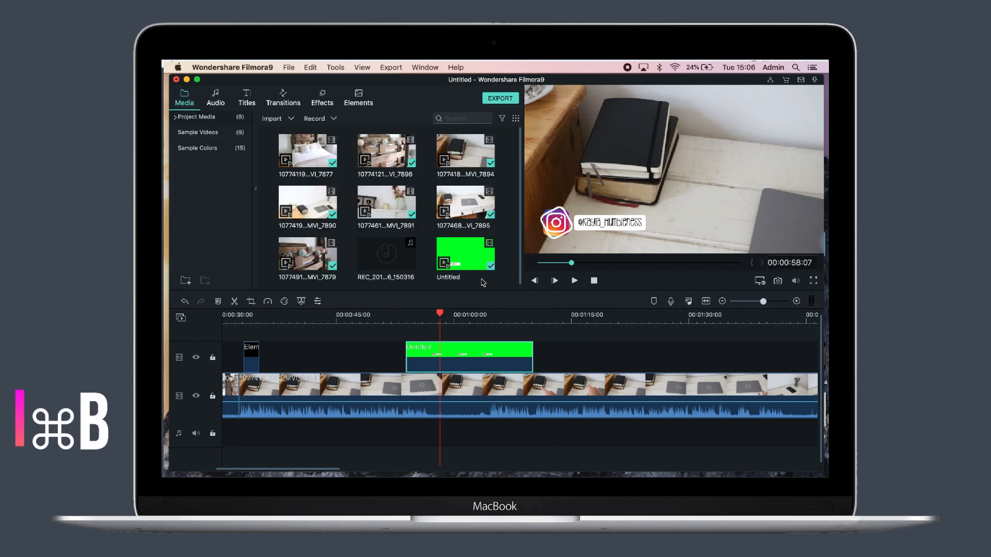
Play the footage with the keyed green-screen overlay from about 58 seconds
key("space")
key("space")
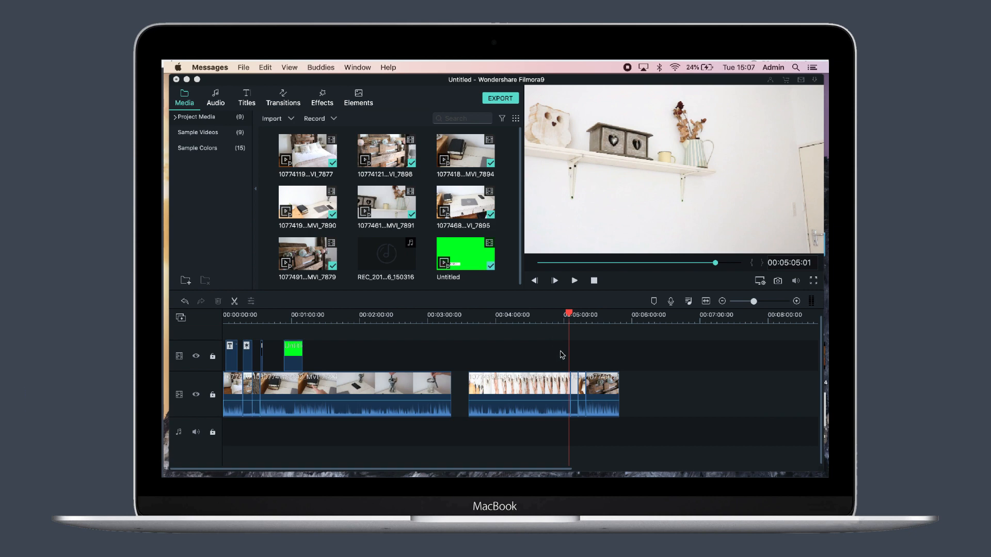
Open advanced colour correction for the short shelf clip just after 00:05:05 on the timeline
left_click(573, 380)
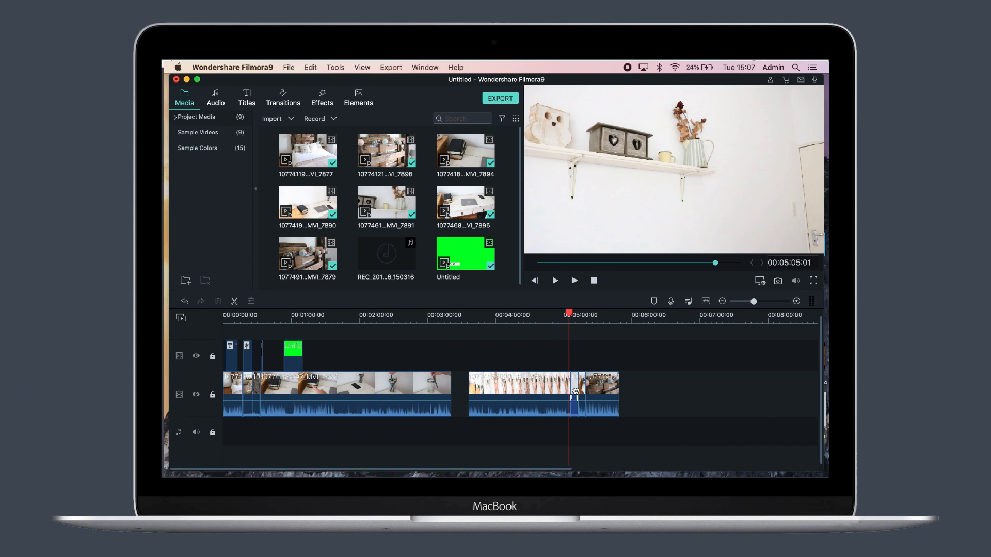
left_click(572, 382)
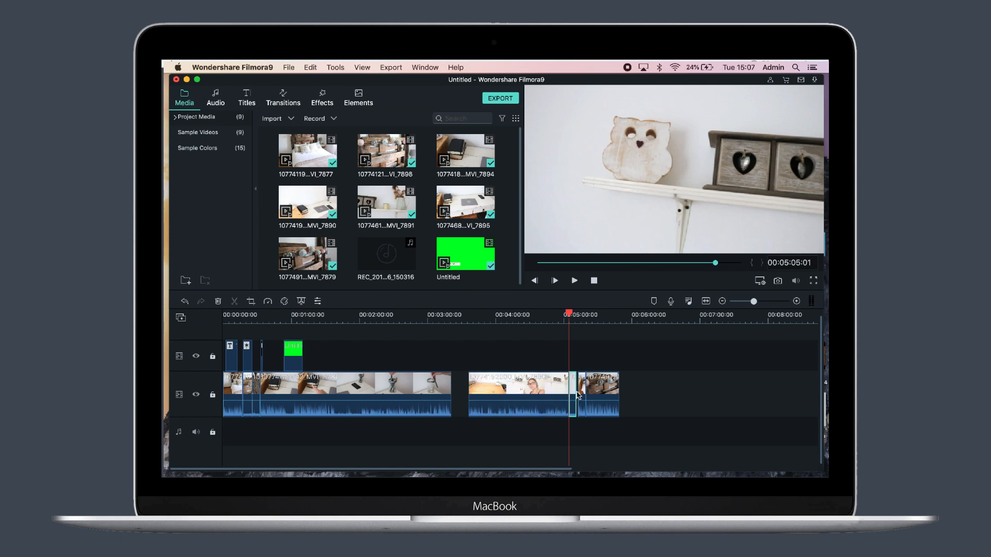
left_click(285, 303)
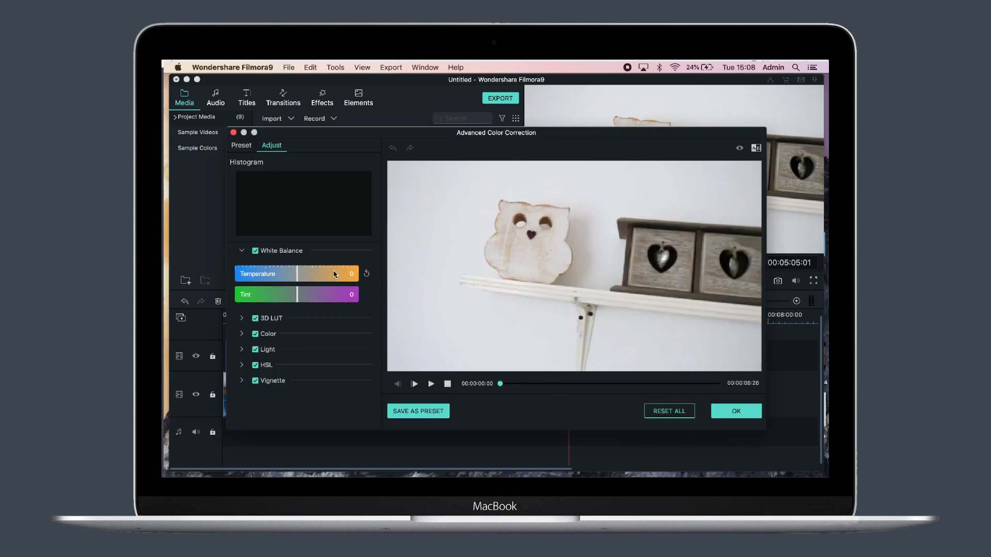
Browse the full list of colour correction presets for the shelf clip
left_click(241, 146)
scroll(314, 262, "down", 15)
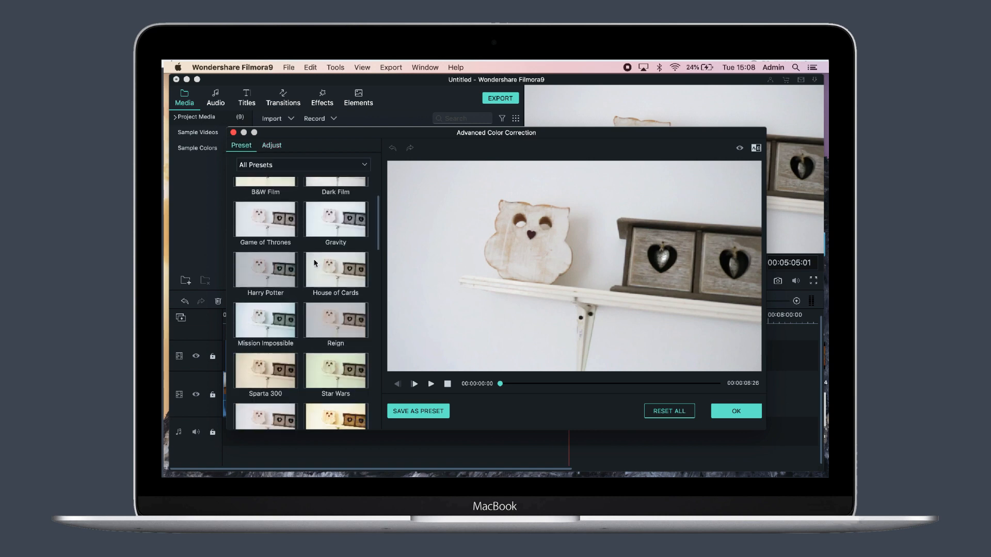
scroll(314, 262, "down", 5)
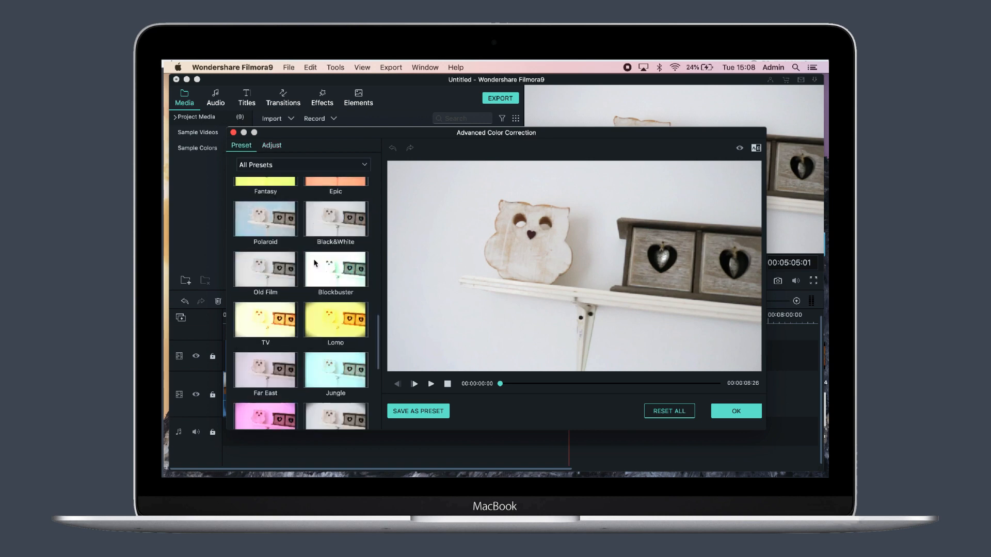
scroll(314, 262, "up", 20)
Examine the manual colour adjustments, trying temperature and tint and expanding the 3D LUT, Color, Light, HSL and Vignette groups
left_click(272, 146)
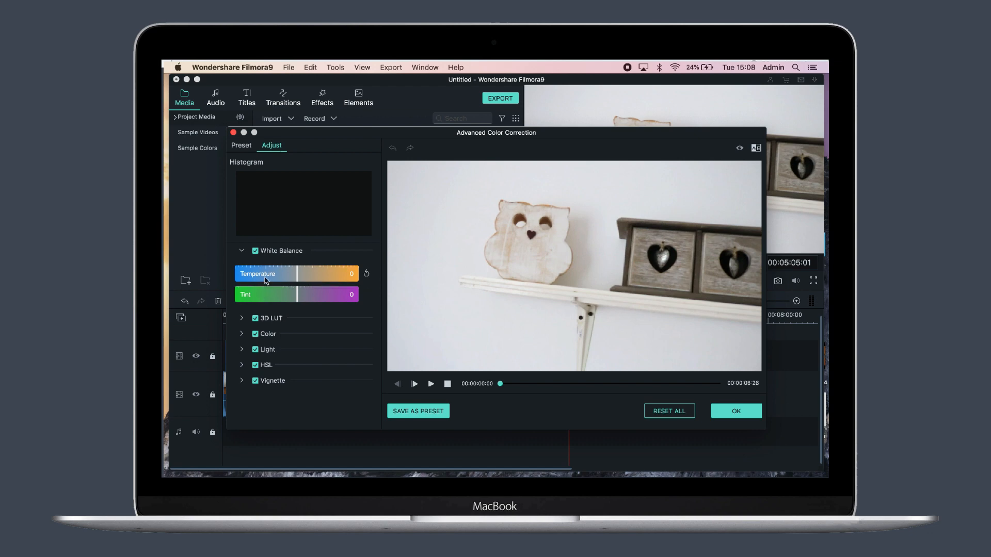
mouse_move(295, 280)
left_mouse_down()
mouse_move(281, 296)
mouse_move(309, 296)
mouse_move(298, 299)
left_mouse_up()
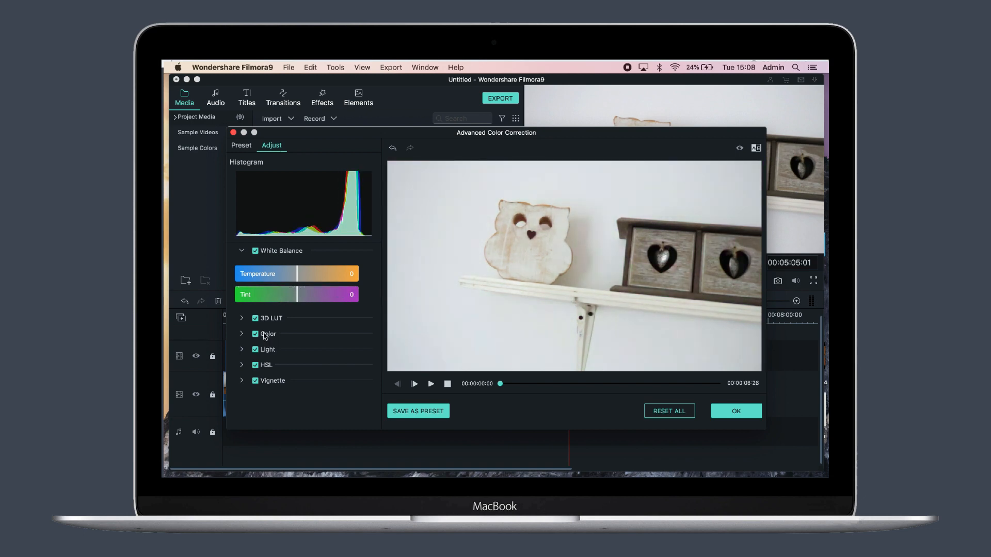
left_click(241, 318)
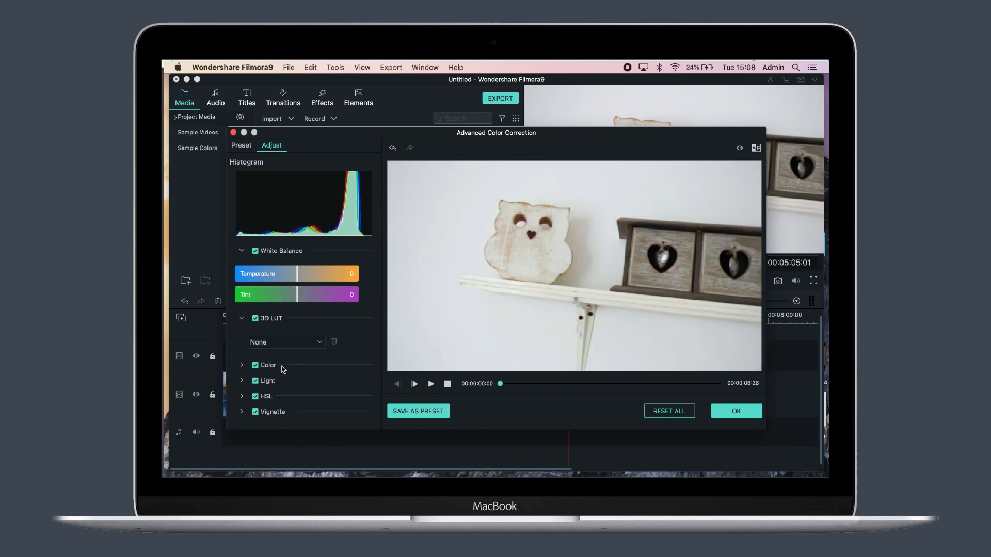
left_click(242, 365)
scroll(317, 381, "down", 1)
scroll(317, 381, "down", 5)
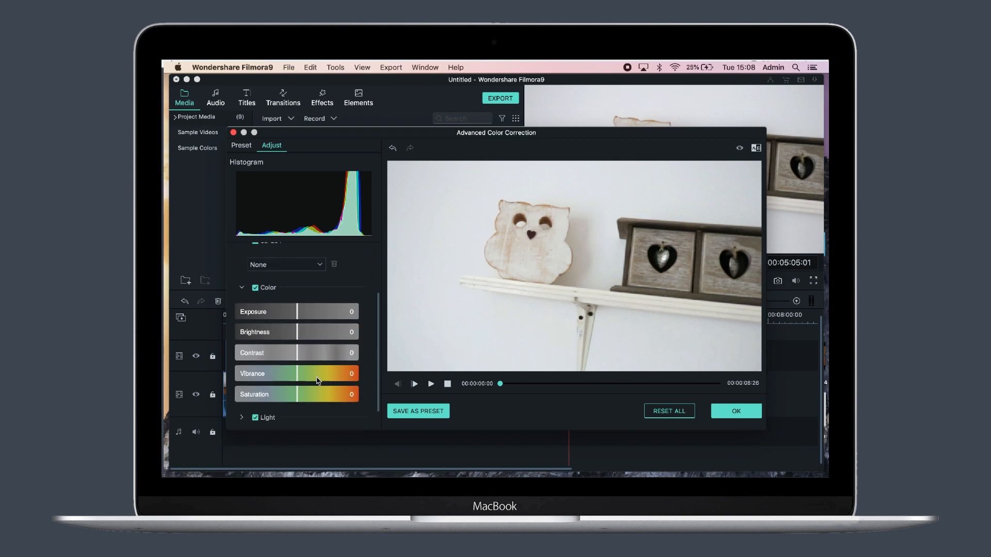
scroll(318, 381, "down", 1)
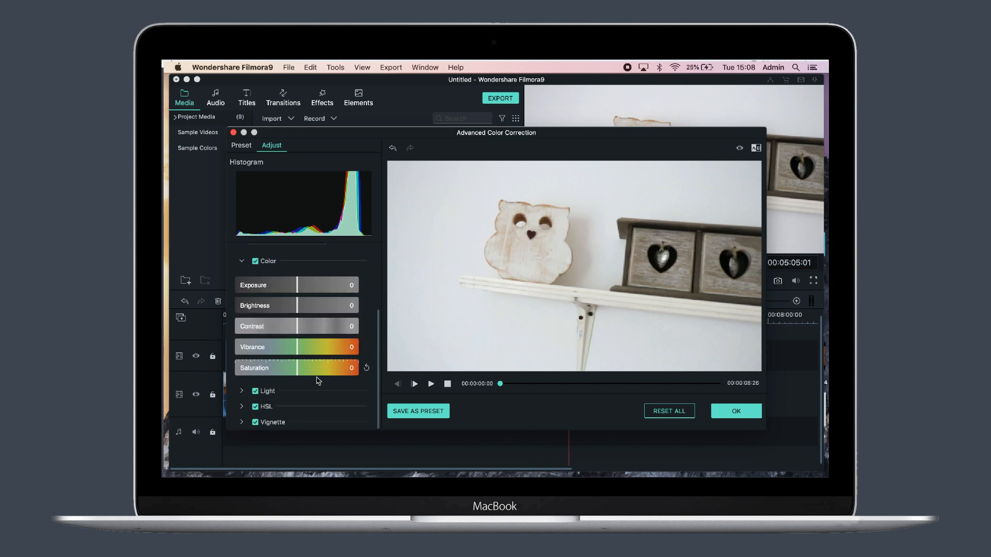
left_click(242, 394)
scroll(261, 373, "down", 3)
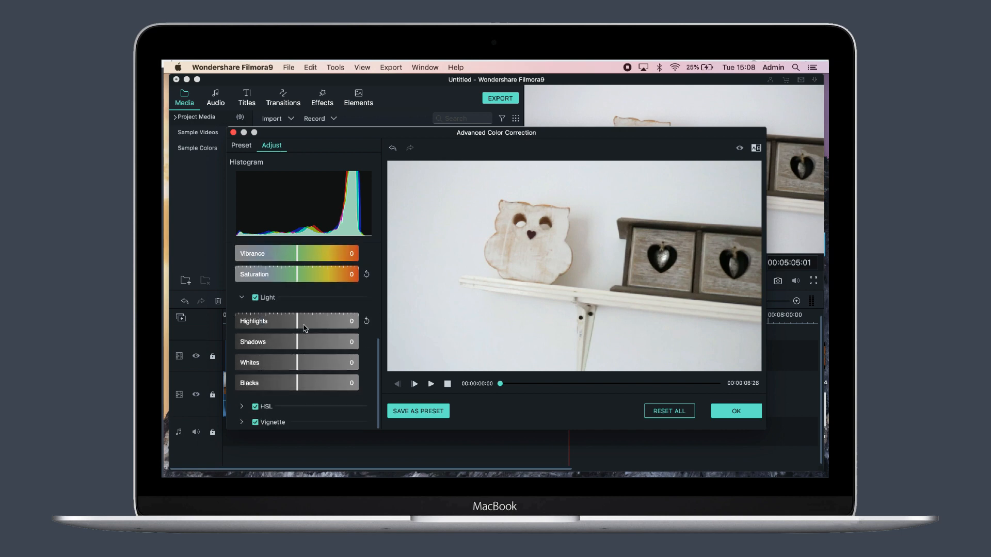
left_click(242, 407)
scroll(245, 413, "down", 4)
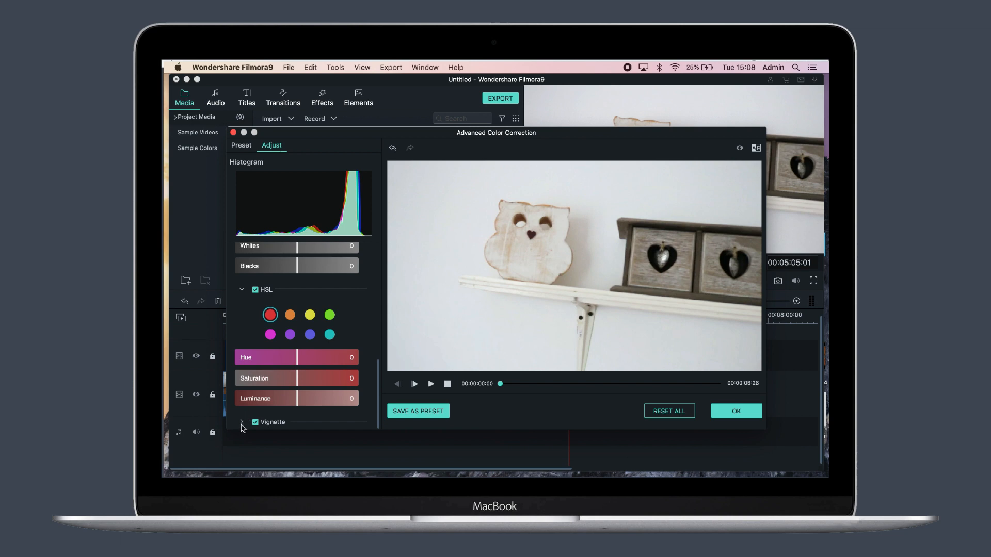
left_click(241, 423)
Set the shelf clip's exposure to 1, contrast to 1 and saturation to 2
scroll(246, 407, "up", 5)
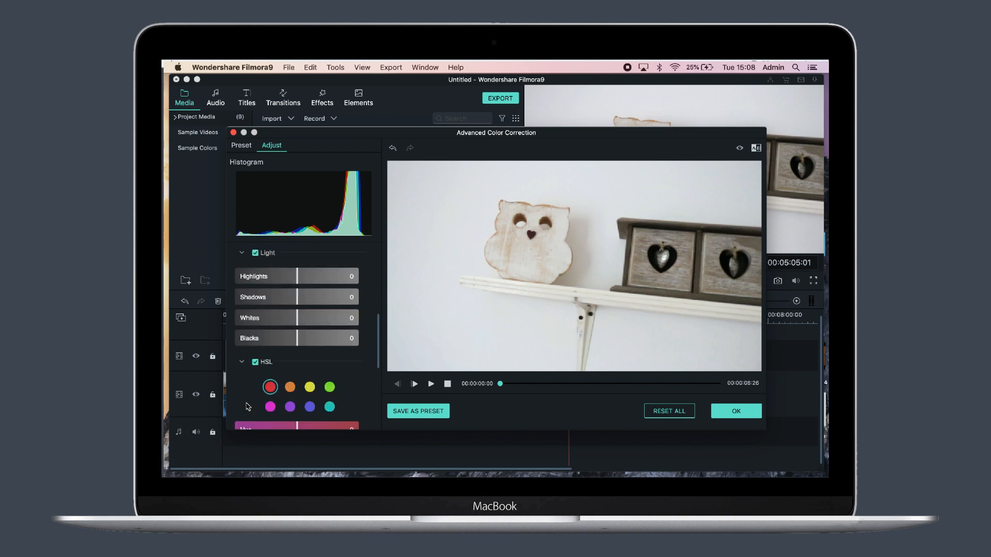
scroll(247, 406, "up", 10)
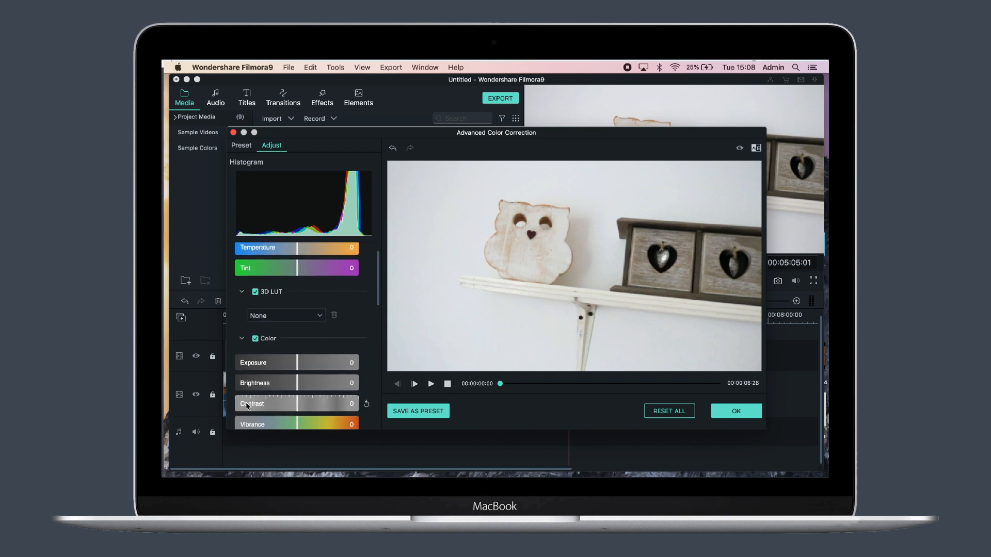
scroll(246, 407, "down", 3)
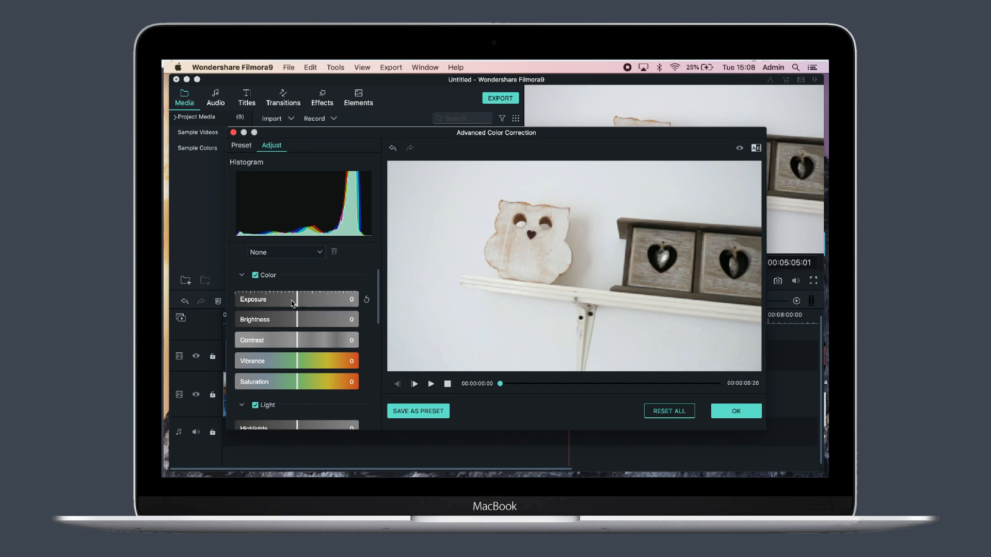
left_click_drag(298, 302, 298, 386)
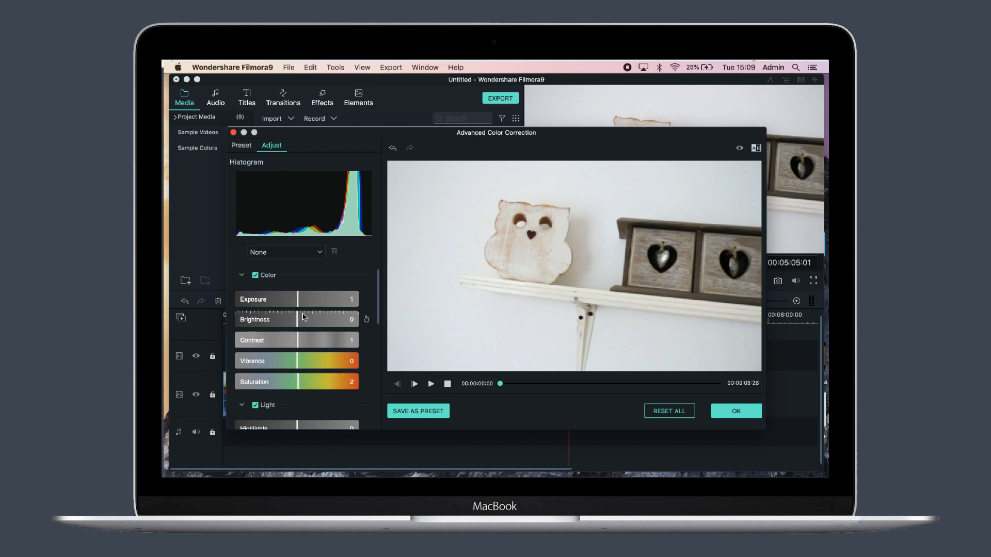
Review the white balance, LUT, colour, light and HSL adjustments of the shelf clip
scroll(311, 273, "up", 3)
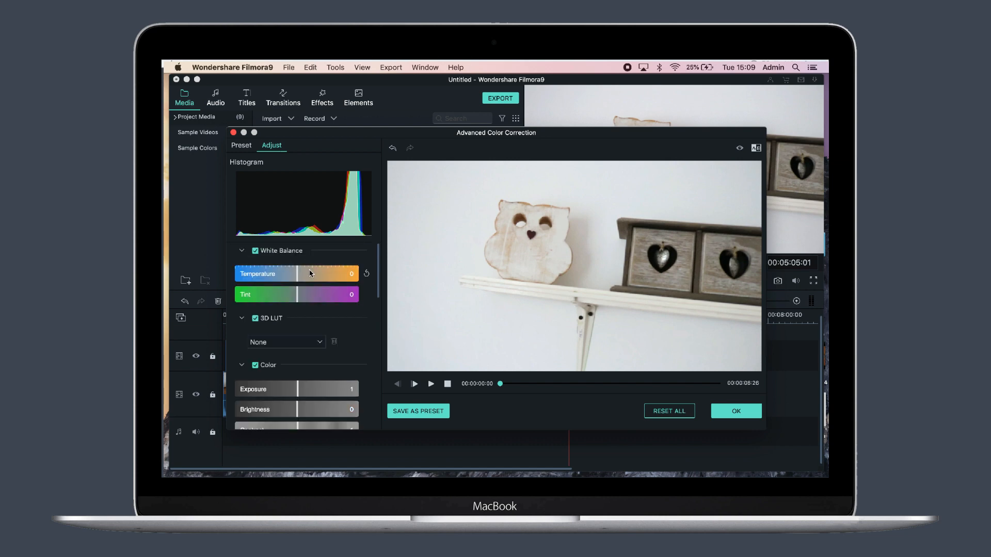
scroll(288, 332, "down", 7)
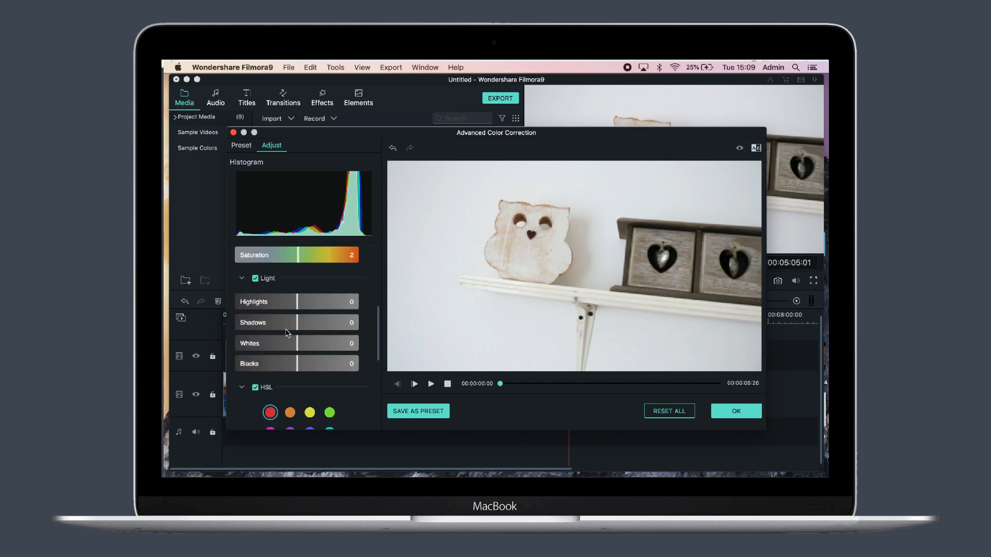
scroll(267, 407, "down", 10)
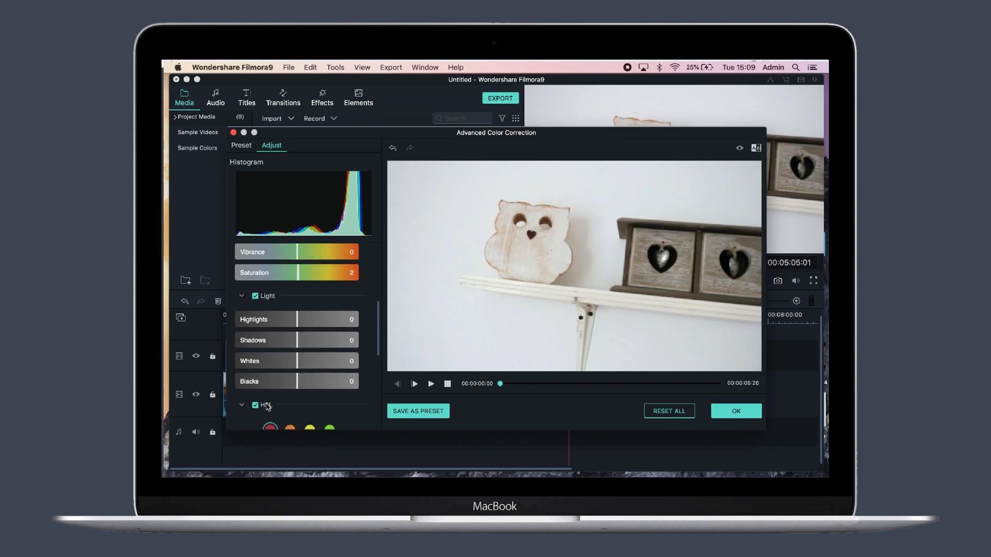
scroll(267, 406, "up", 15)
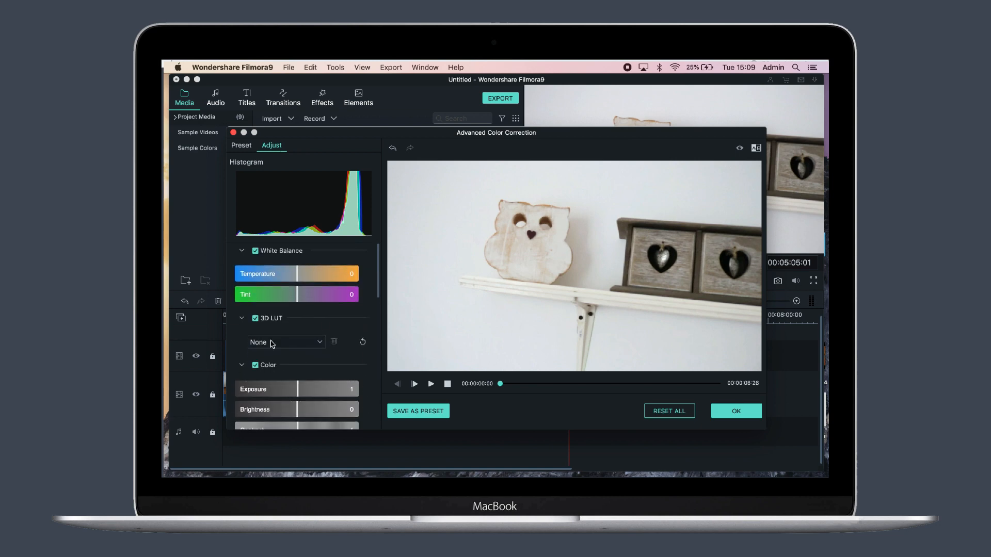
scroll(297, 405, "down", 3)
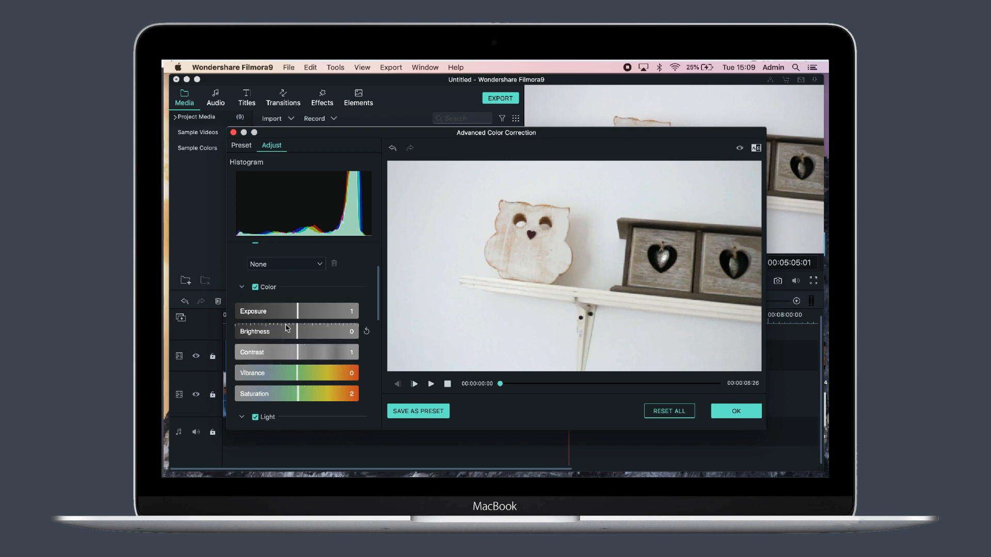
scroll(287, 328, "up", 3)
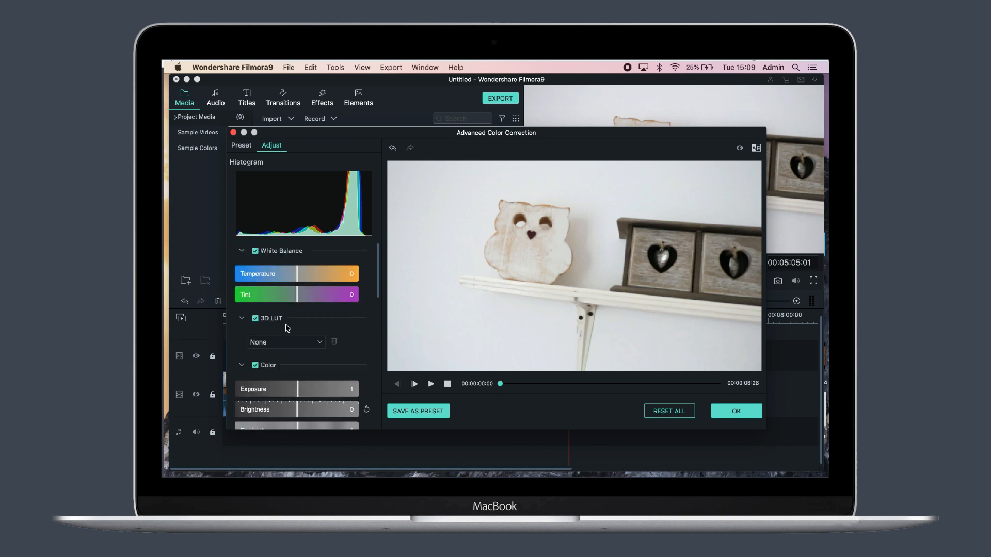
Look through the colour presets once more and accept the shelf clip's colour correction
left_click(240, 146)
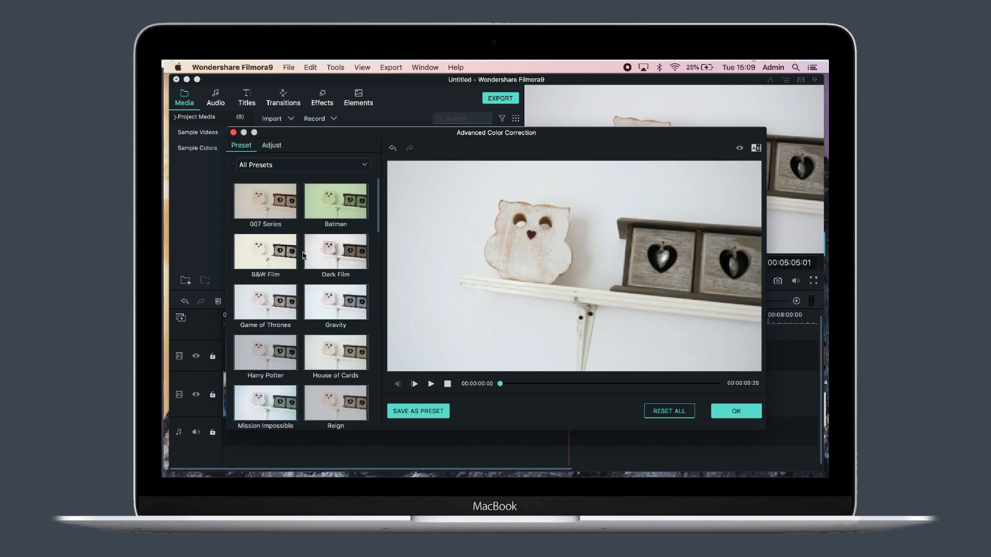
scroll(333, 318, "down", 15)
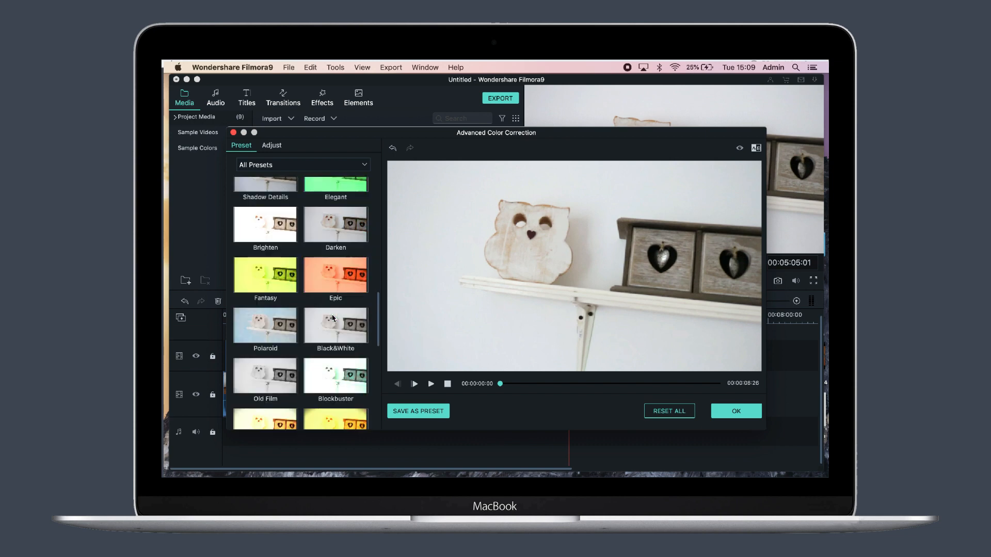
scroll(333, 318, "up", 5)
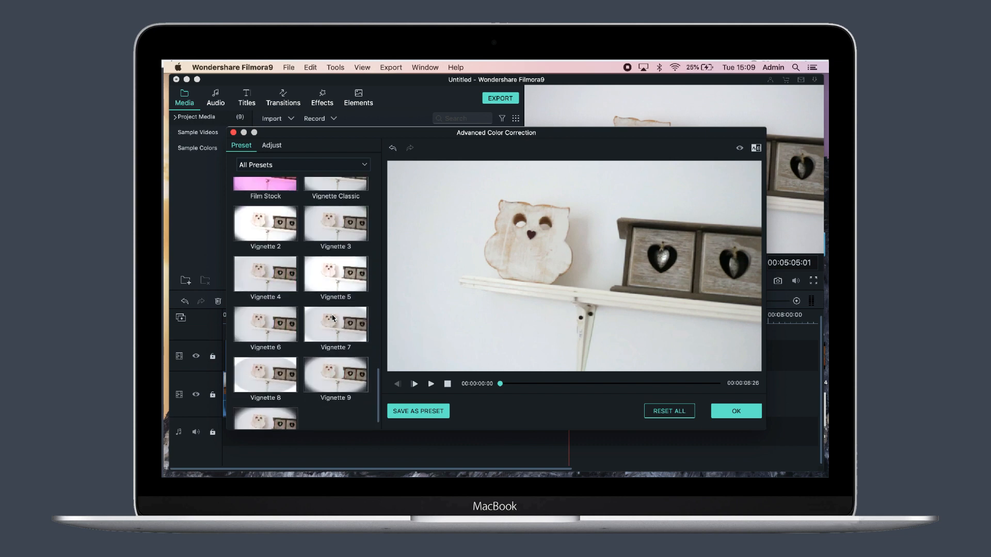
scroll(332, 319, "down", 1)
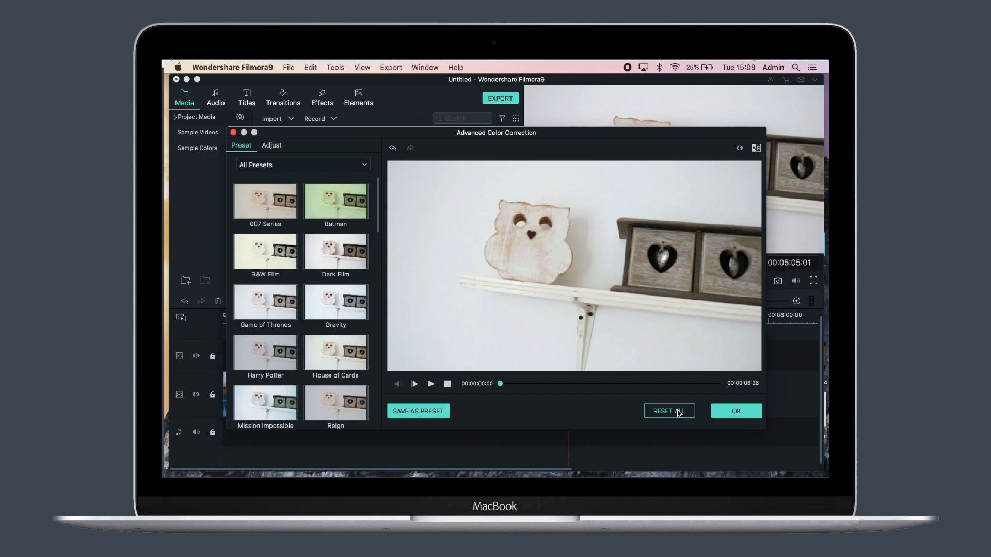
left_click(727, 411)
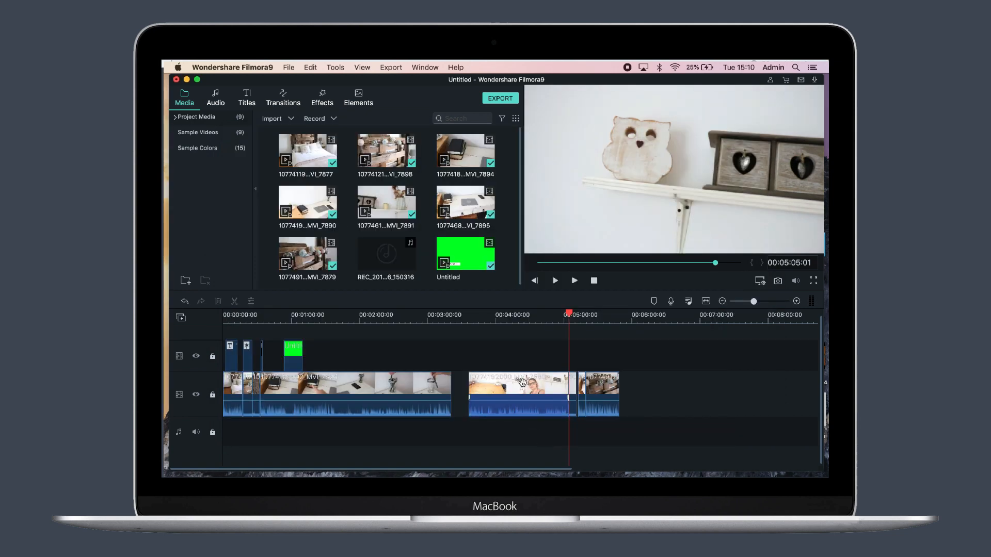
Open Crop and Zoom for the desk clip before the playhead, try a 1530 x 814 crop, and restore the frame to 1920 x 1080
right_click(523, 383)
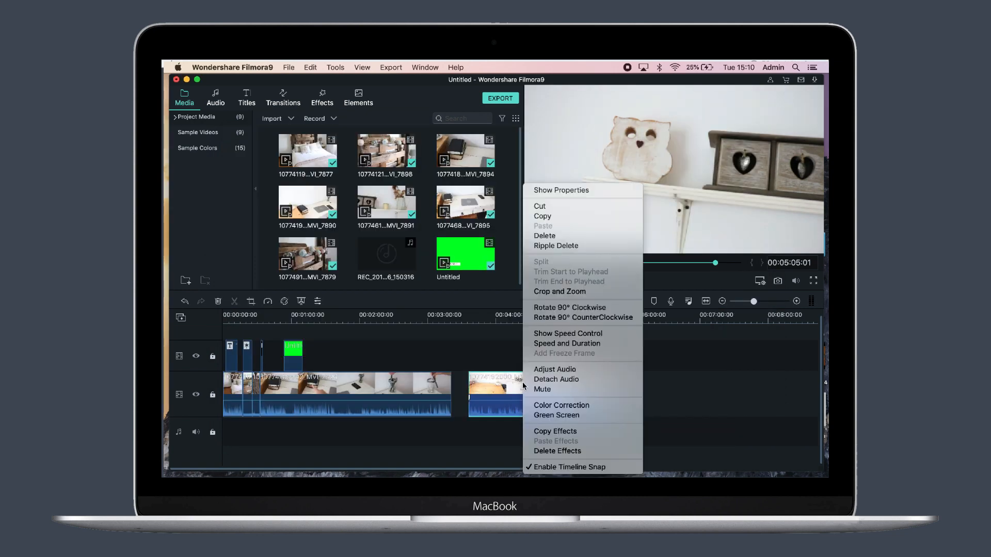
left_click(571, 291)
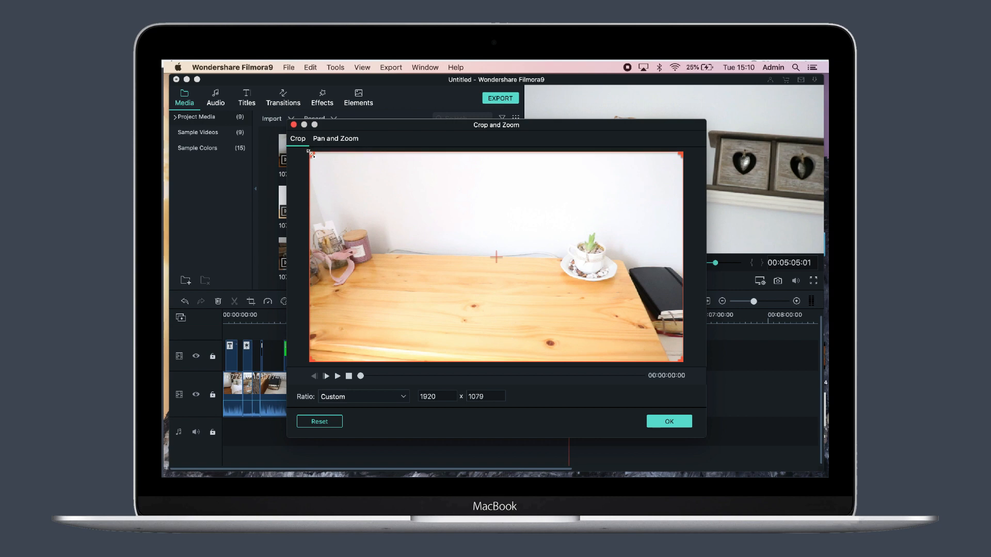
left_click_drag(309, 153, 386, 207)
left_click_drag(529, 301, 458, 249)
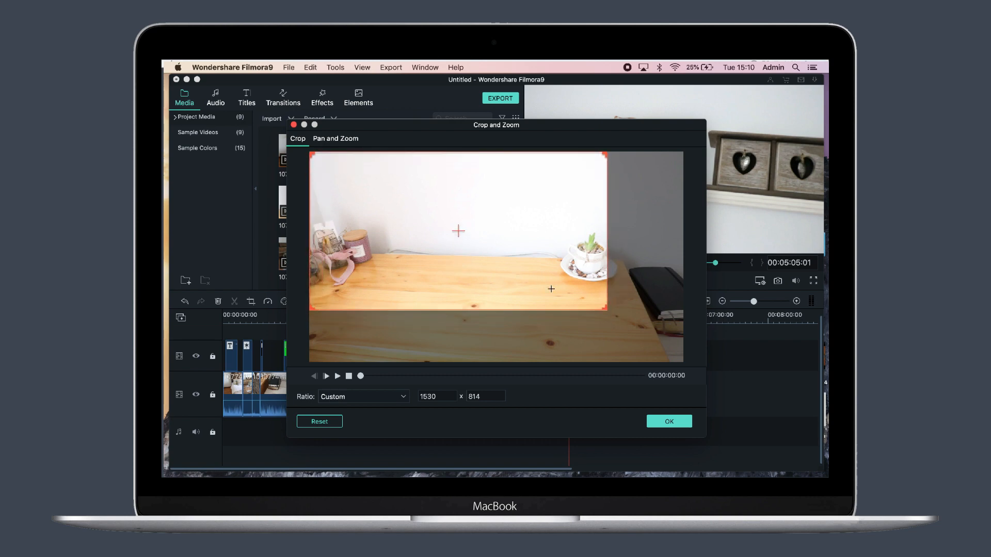
left_click_drag(604, 311, 689, 372)
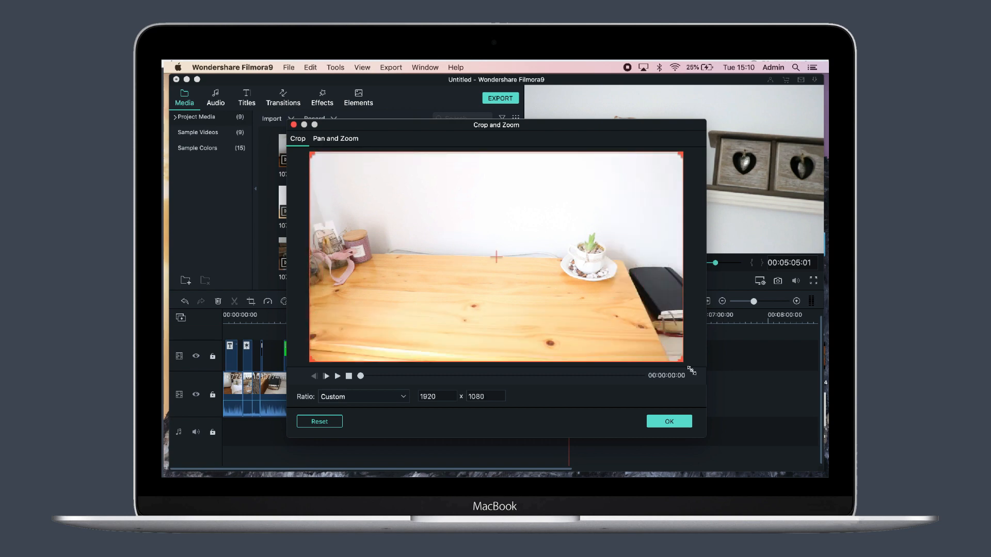
Examine the start and end frames of the desk clip's pan and zoom
left_click(343, 142)
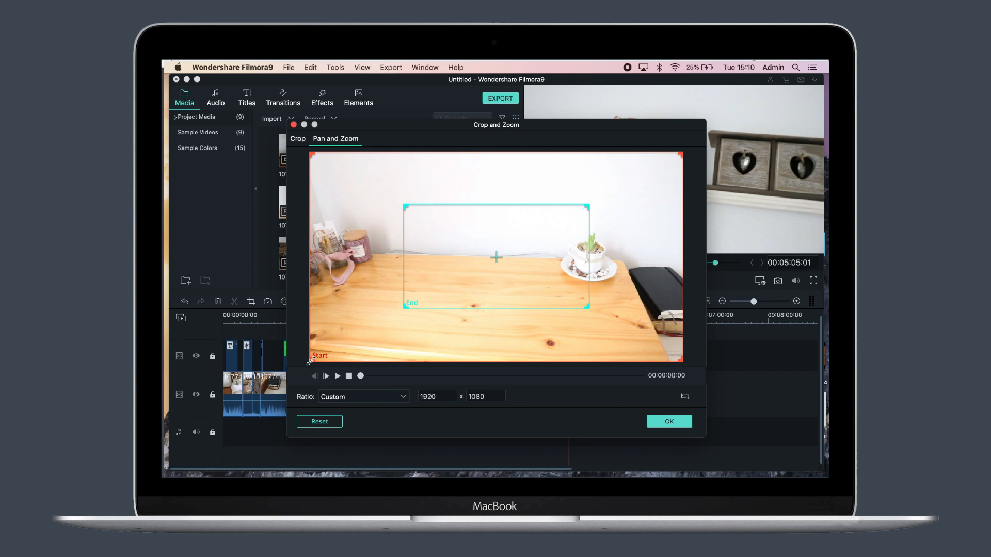
mouse_move(310, 361)
left_mouse_down()
mouse_move(298, 365)
mouse_move(310, 362)
left_mouse_up()
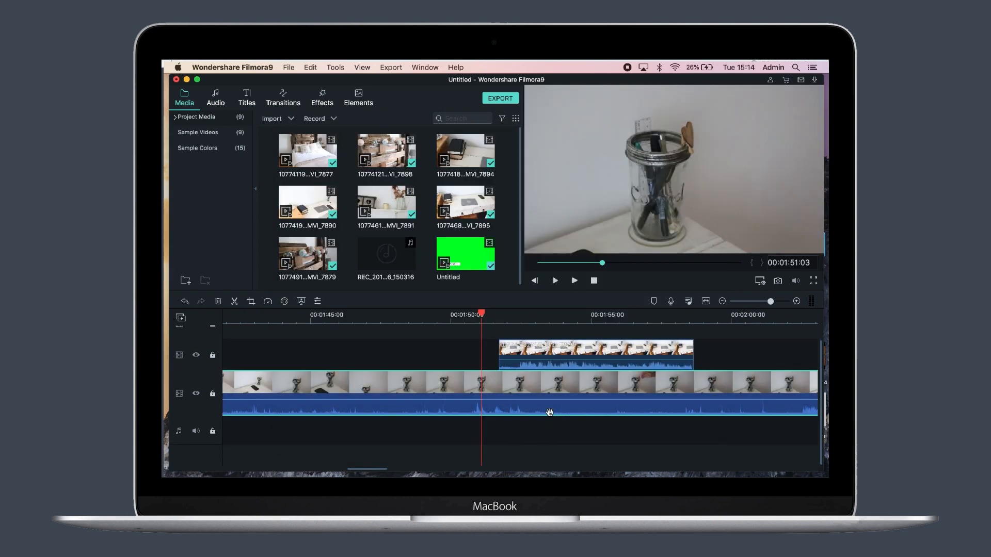
left_click(483, 364)
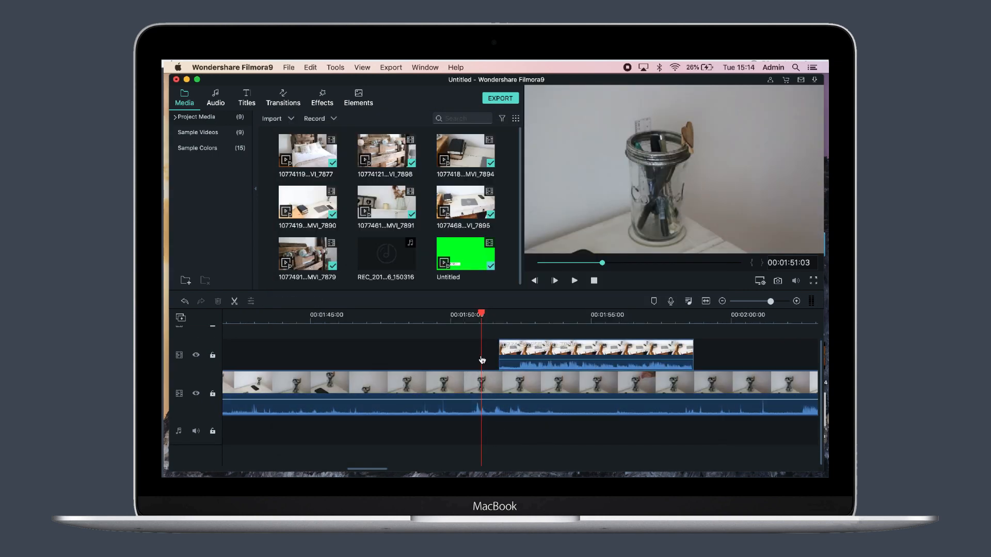
Split the jar clip on the lower track and the desk clip above it one by one at 00:01:54:16
left_click_drag(558, 320, 577, 320)
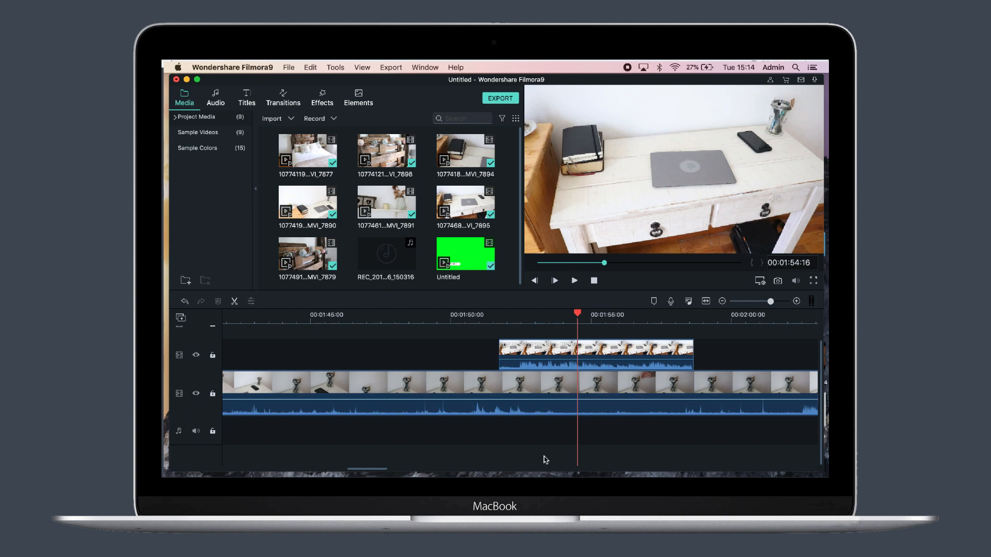
left_click(559, 403)
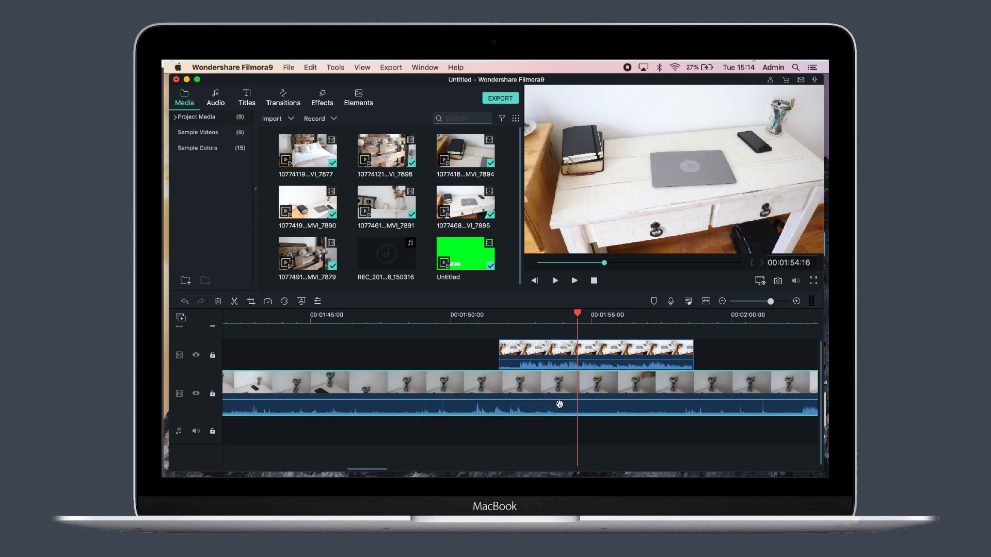
key("super+b")
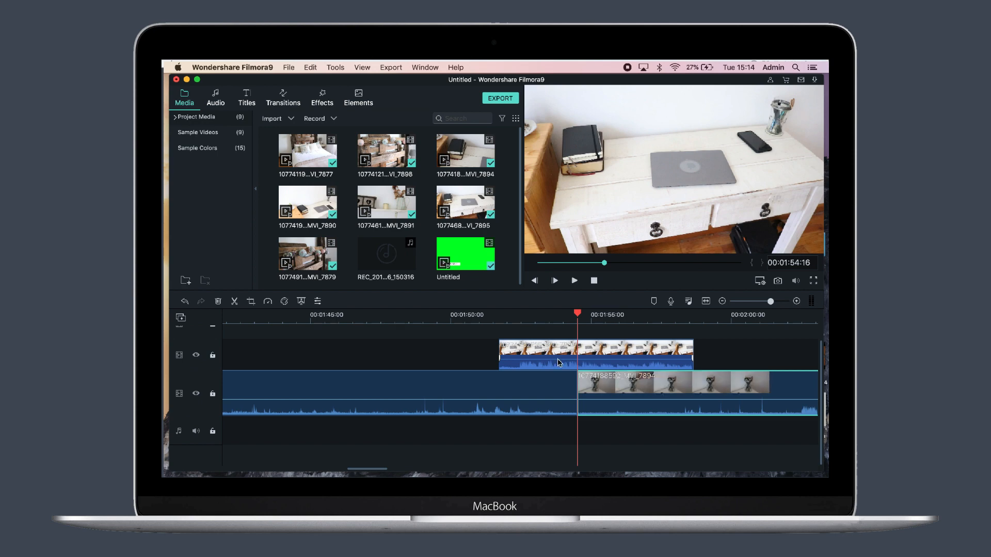
left_click(559, 352)
key("super+b")
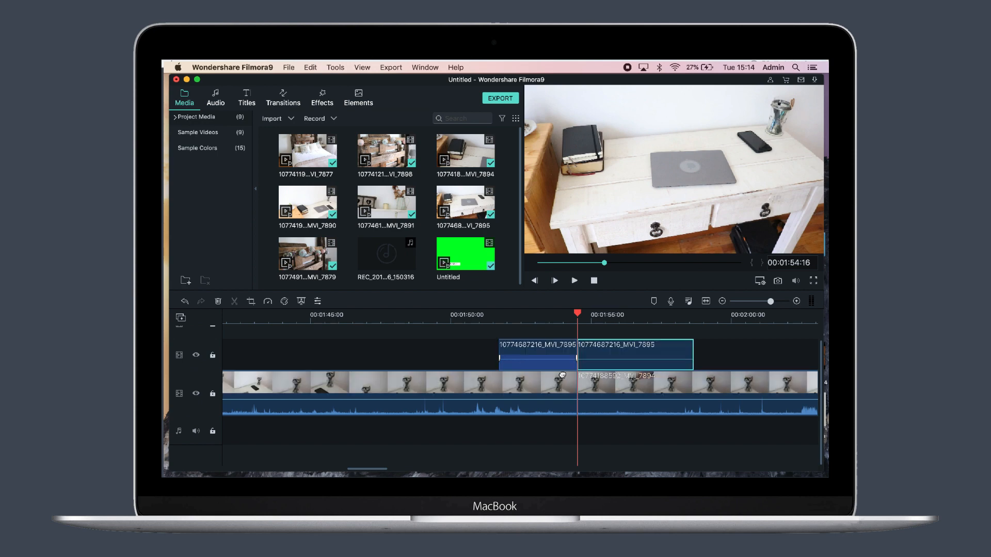
Undo the splits of the jar clip and the desk clip
key("super+z")
key("super+z")
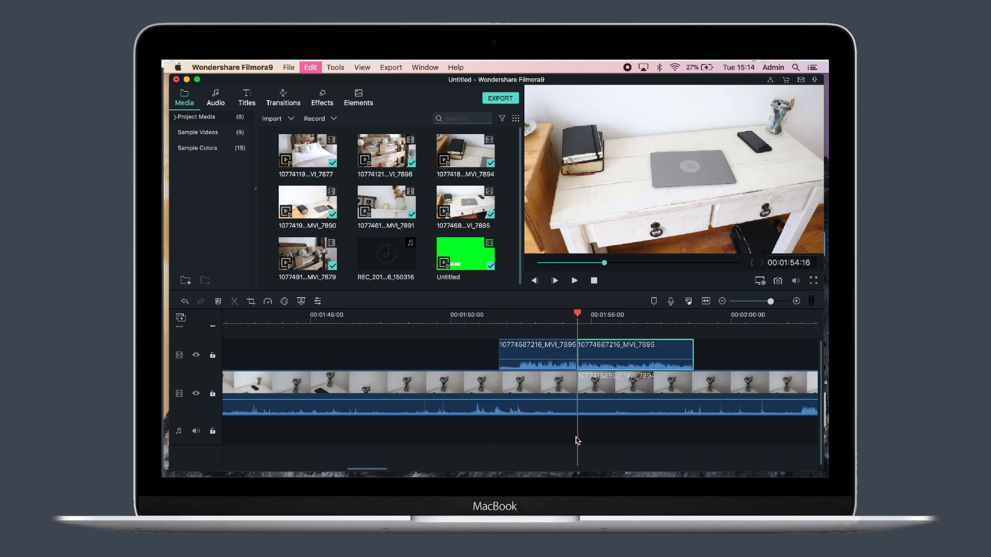
key("super+z")
left_click(563, 437)
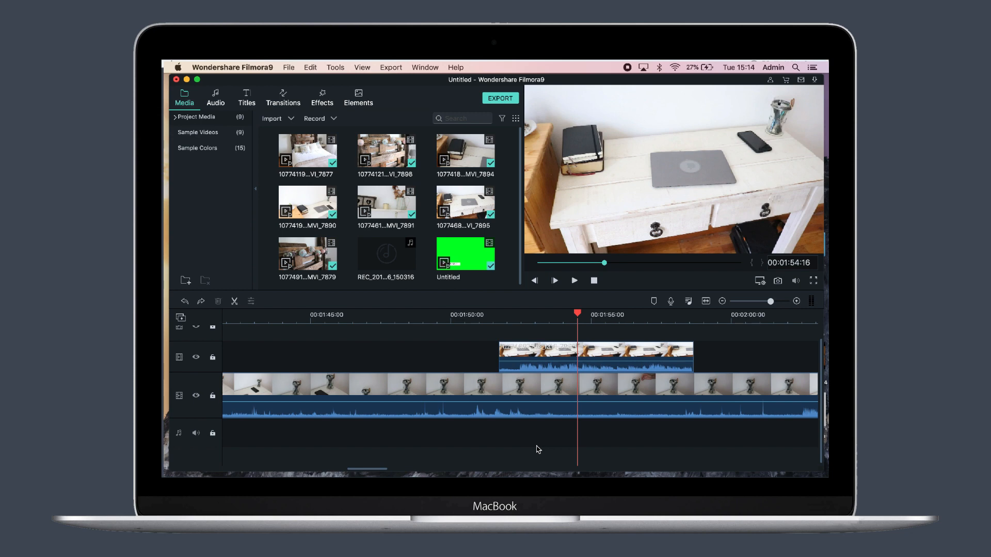
Reapply the splits in both clips at the playhead and delete the sections before it
key("super+shift+z")
left_click(573, 382)
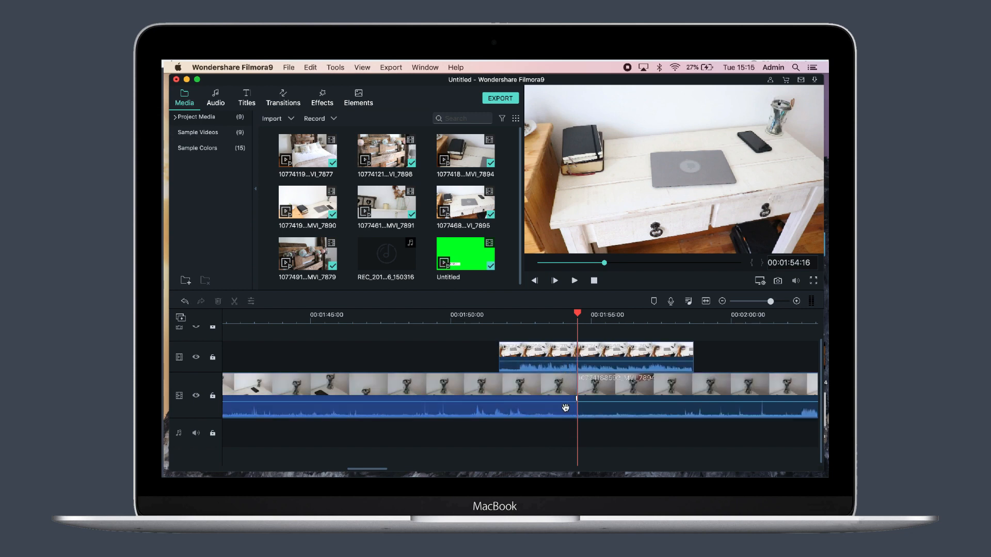
key("Delete")
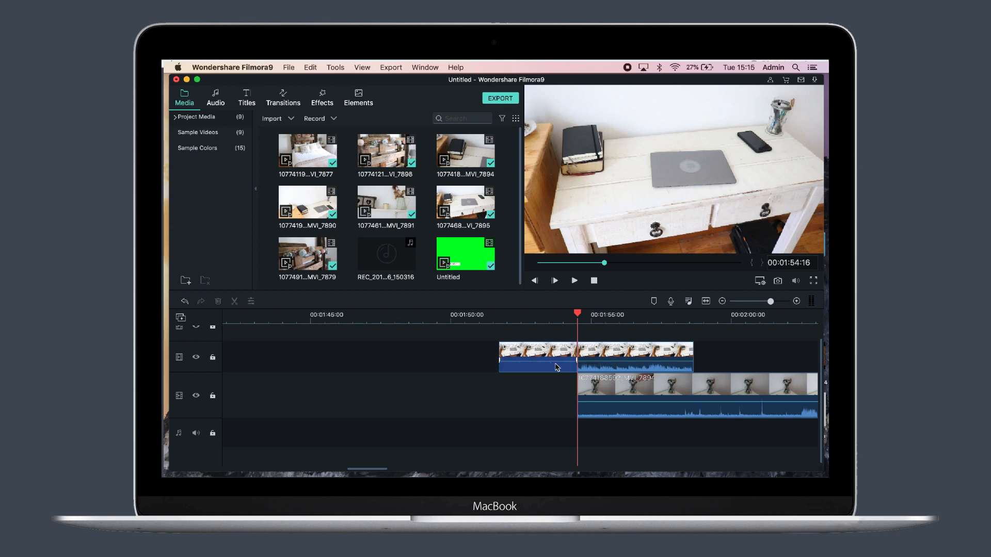
left_click(555, 364)
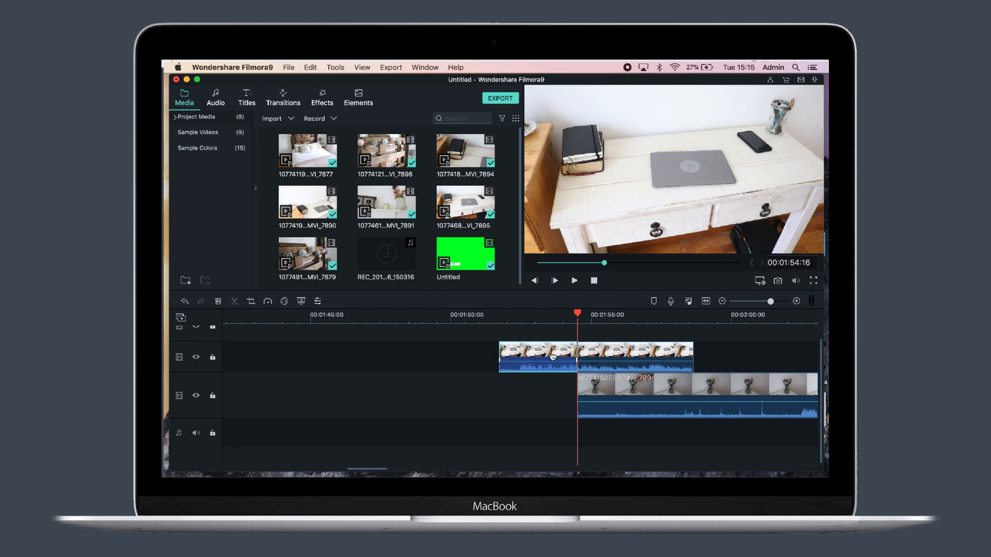
key("Delete")
left_click(590, 396)
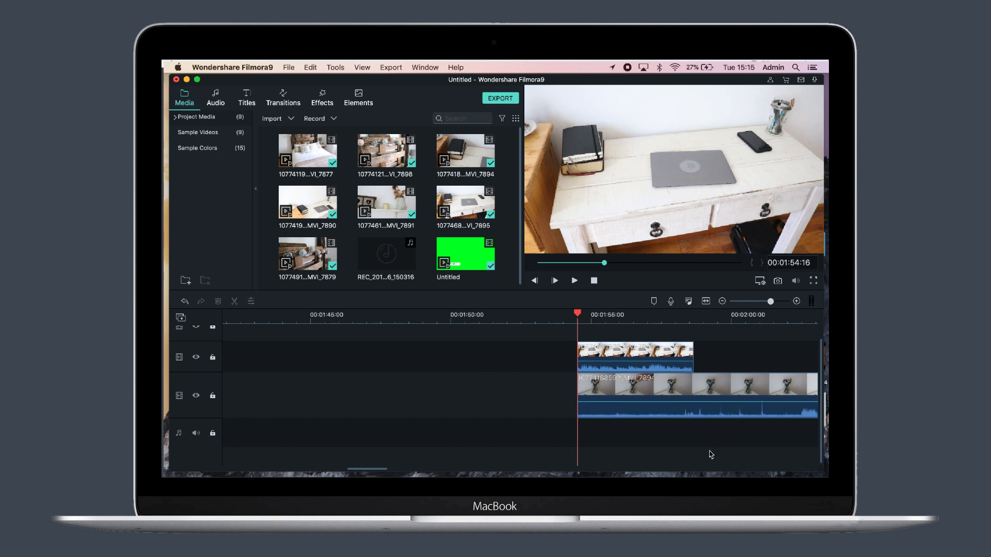
scroll(590, 413, "right", 5)
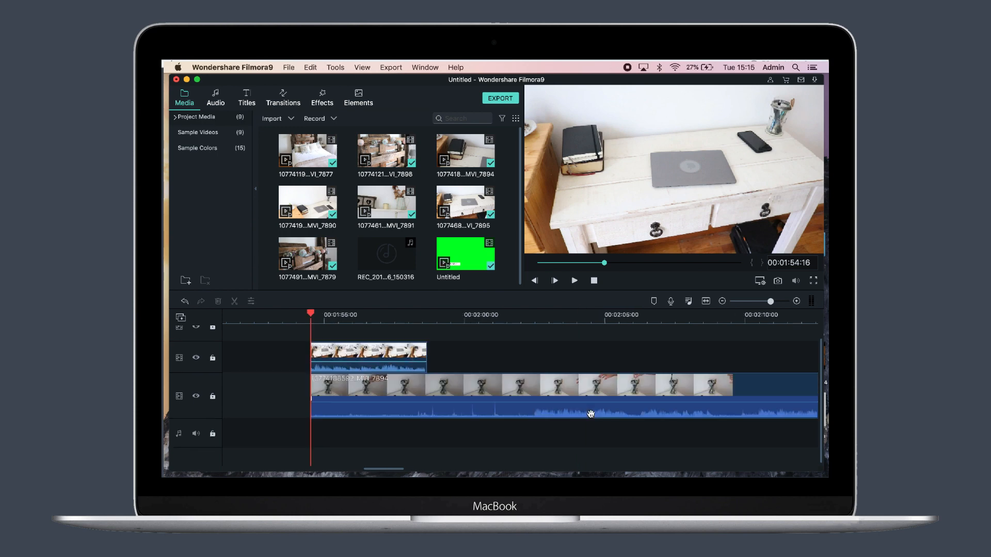
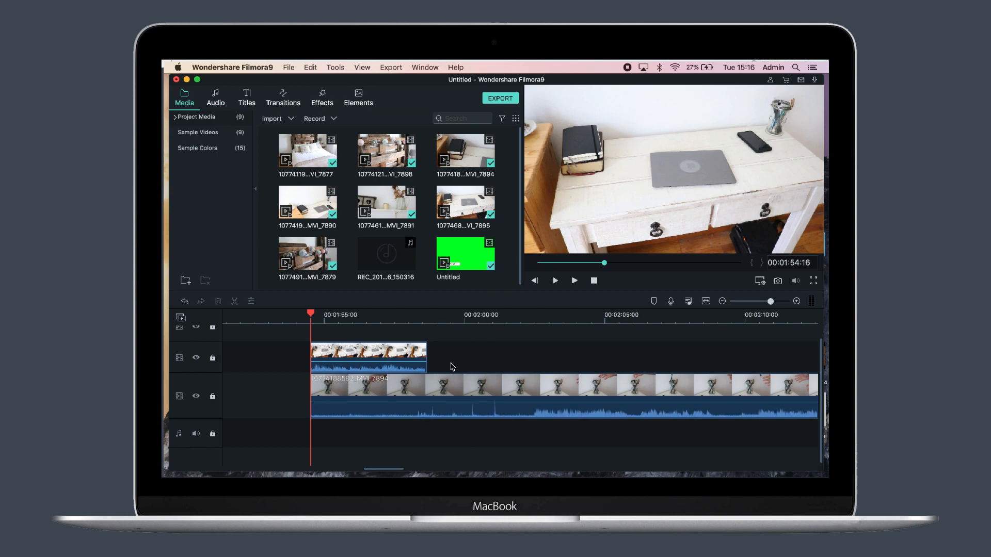
scroll(452, 366, "right", 2)
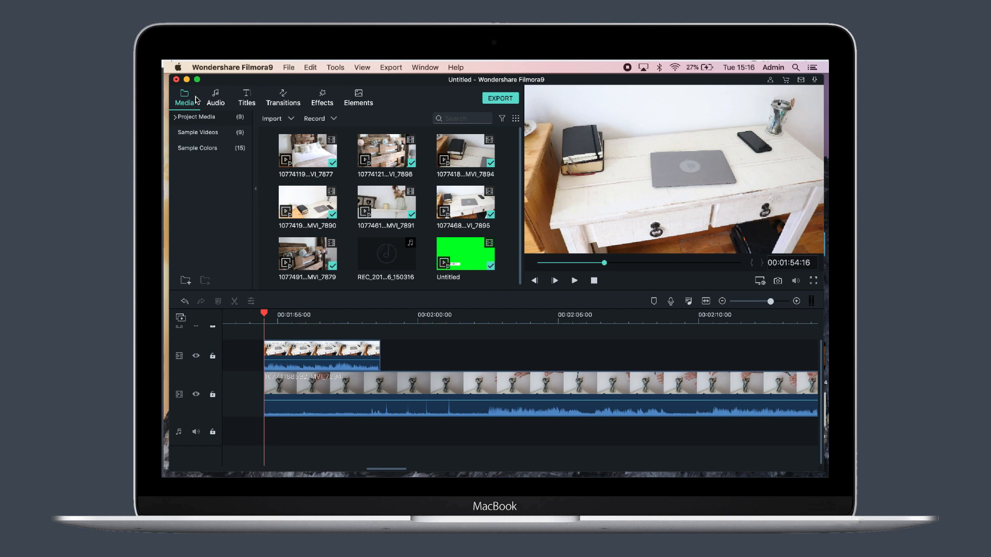
Close the editor window, switch to Safari, and sign in on filmora.wondershare.net
left_click(176, 79)
mouse_move(313, 469)
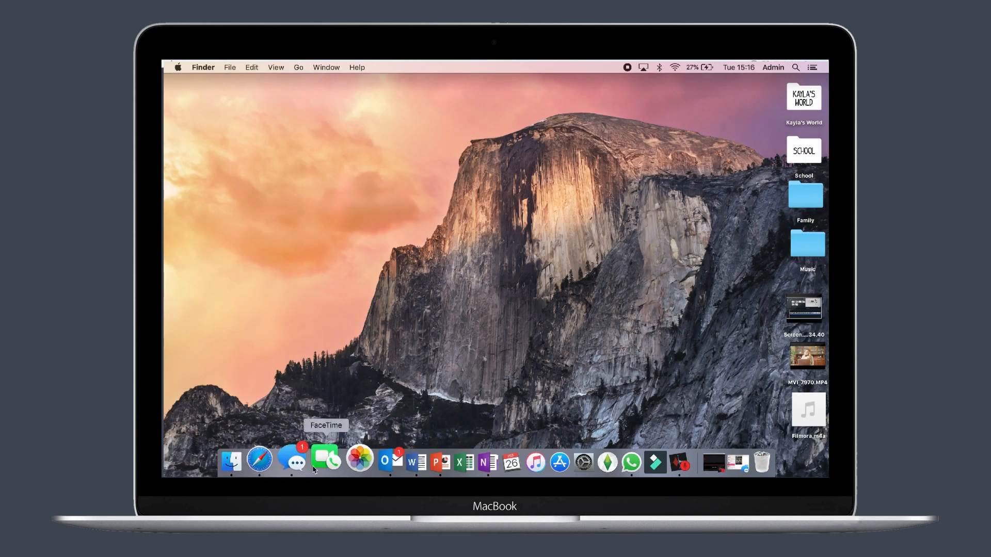
left_click(271, 465)
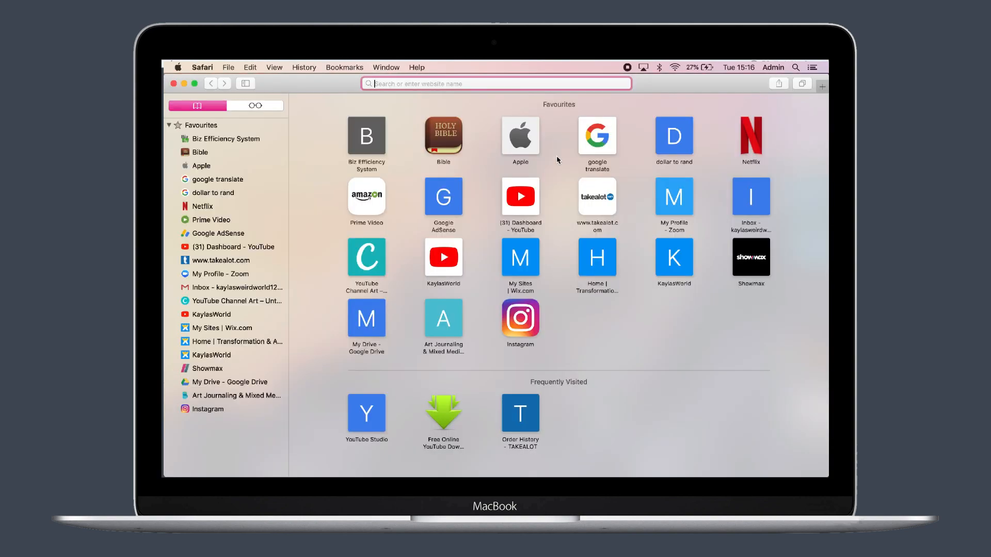
type("film")
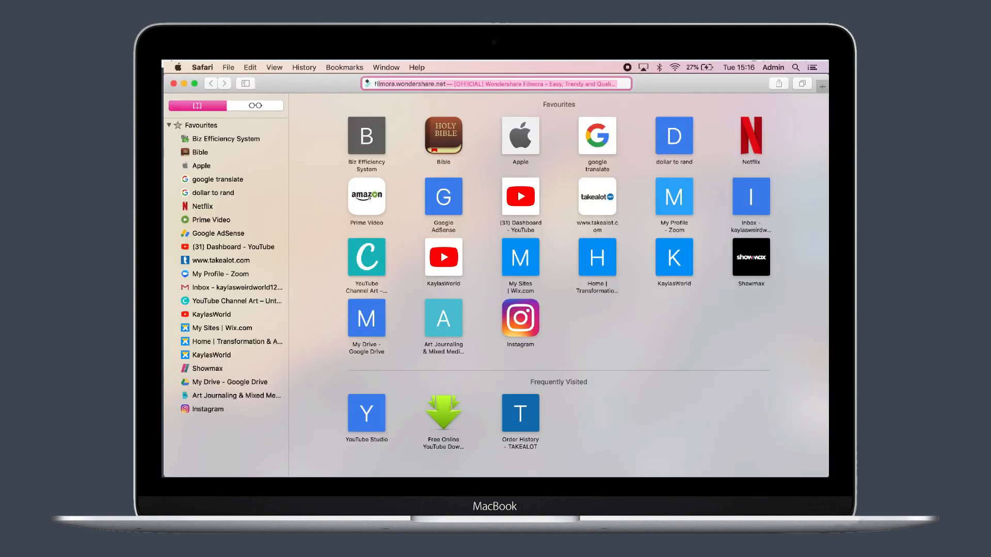
type("ora")
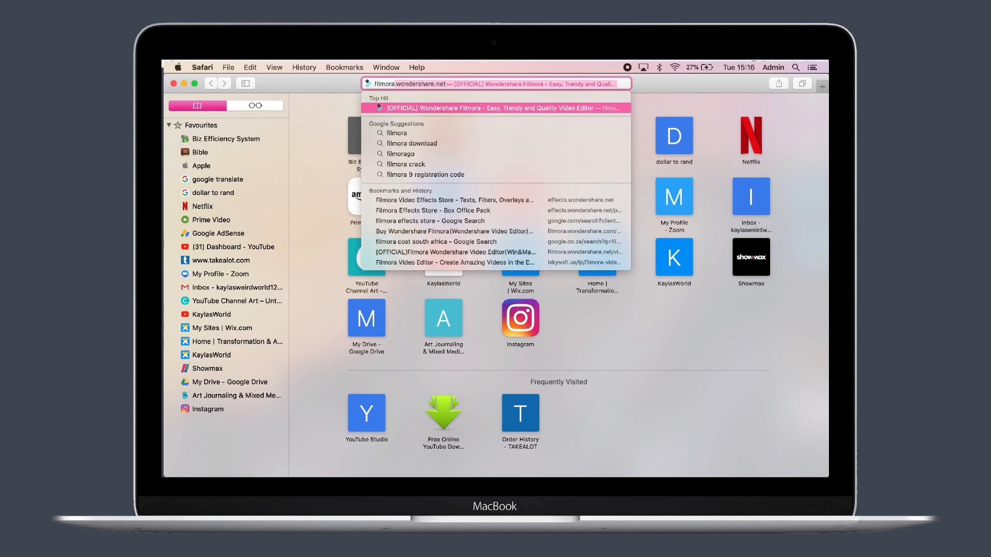
key("Return")
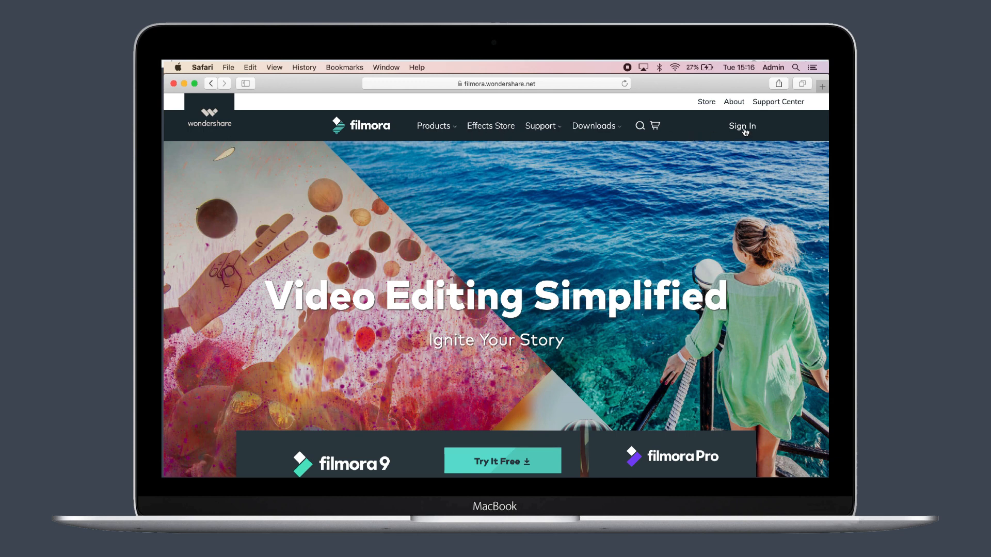
left_click(745, 131)
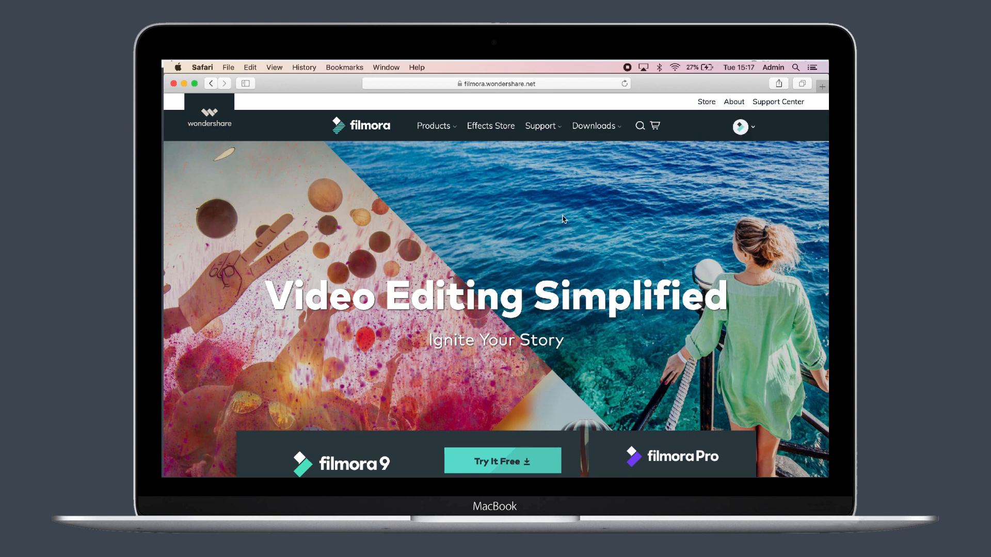
Open the Effects Store and look through its Popular Effect Pack and Free Goods sections
left_click(496, 128)
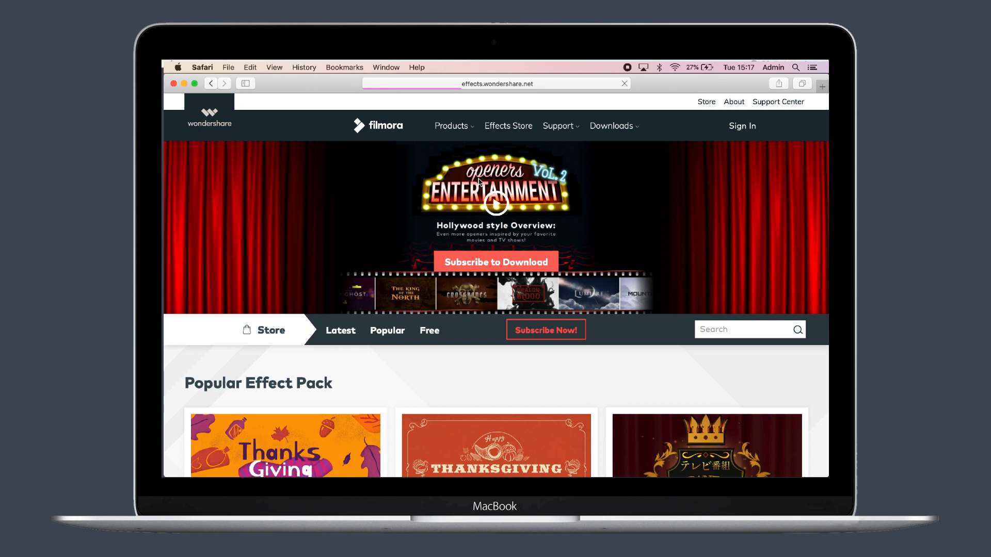
scroll(413, 374, "down", 3)
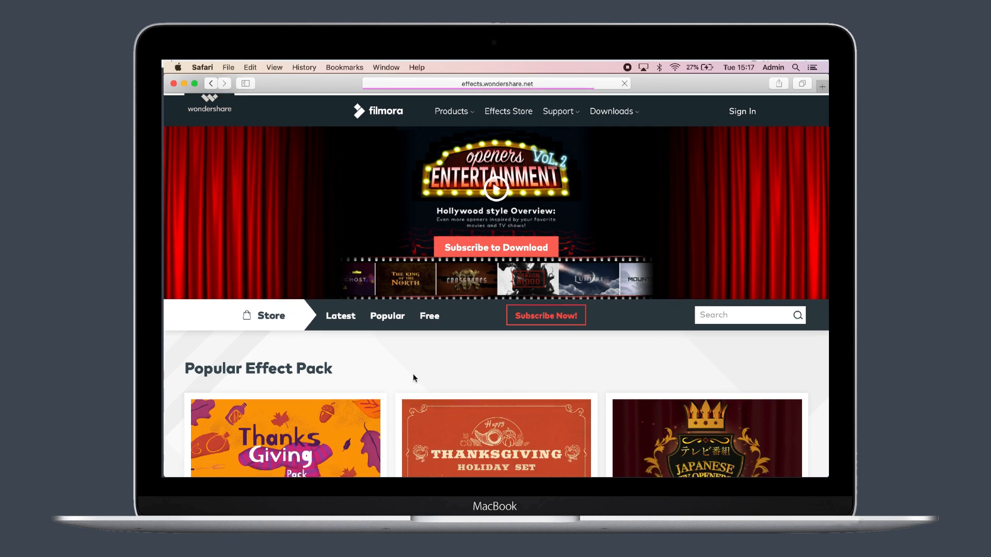
scroll(413, 377, "down", 3)
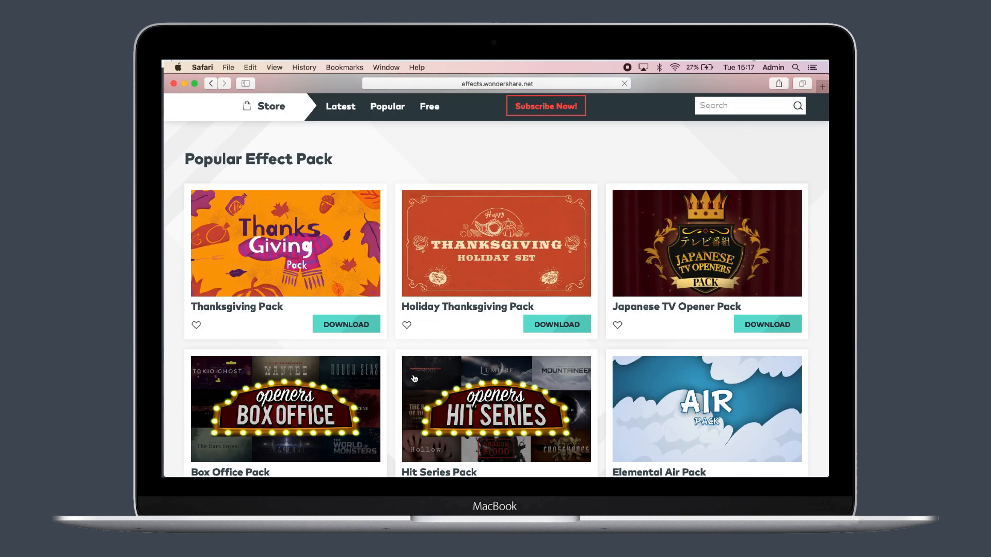
scroll(414, 378, "down", 10)
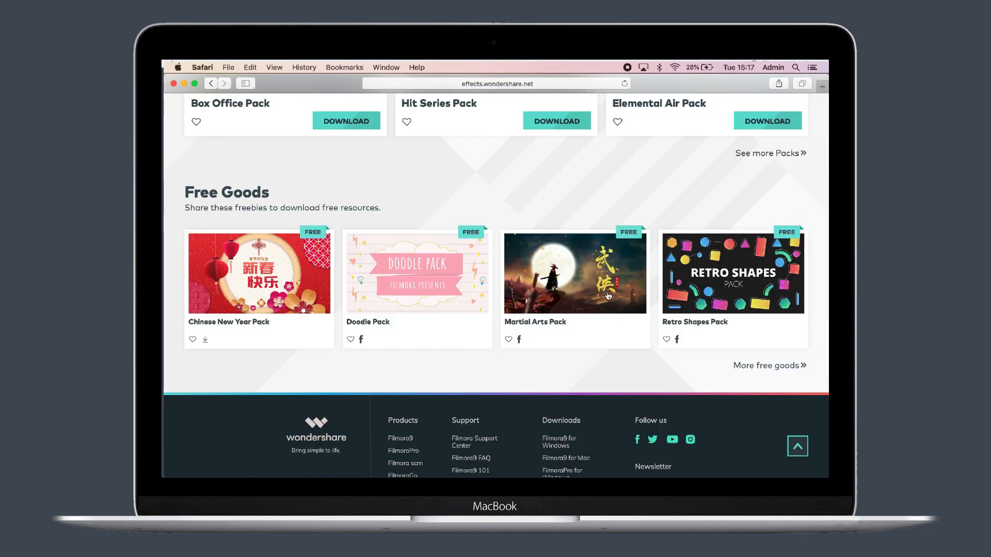
scroll(607, 295, "up", 3)
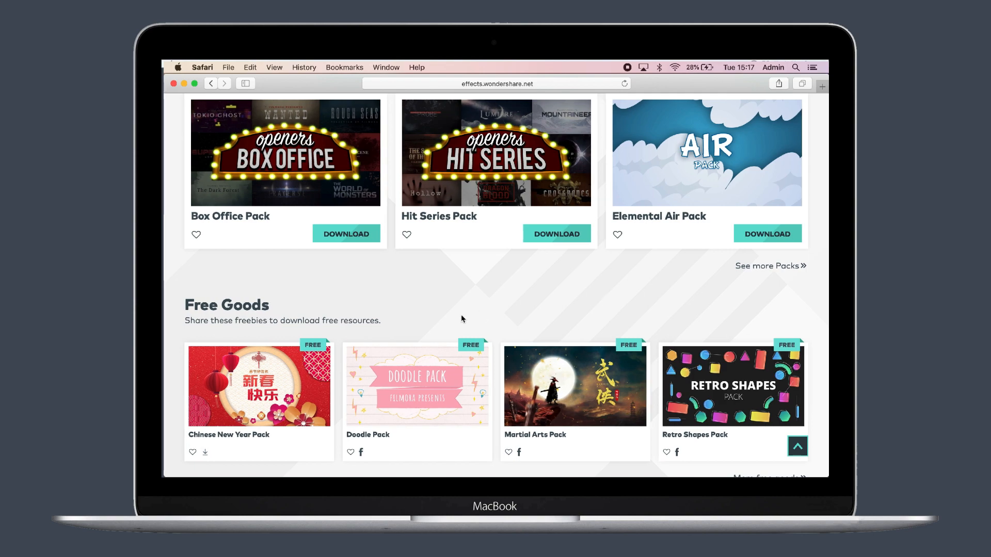
scroll(514, 345, "down", 3)
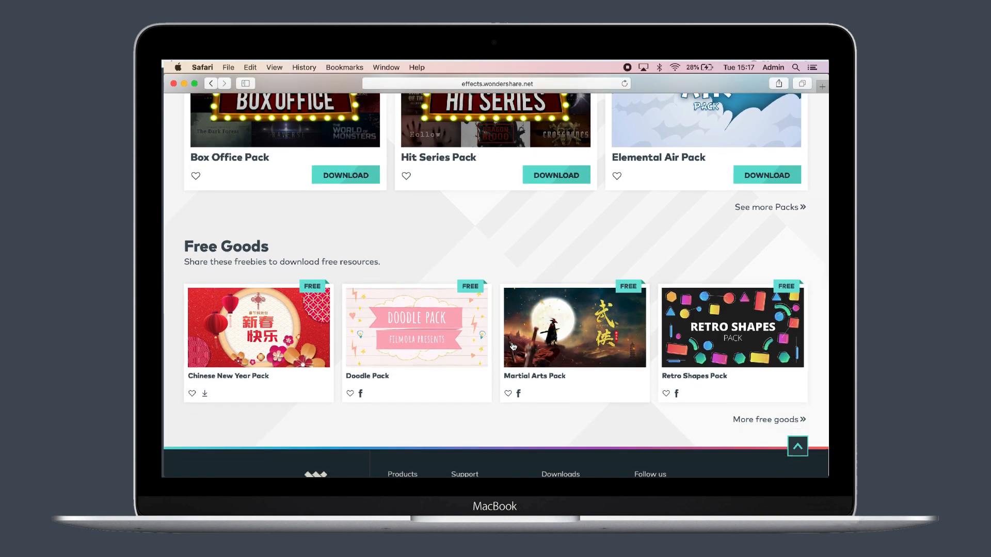
scroll(339, 286, "up", 15)
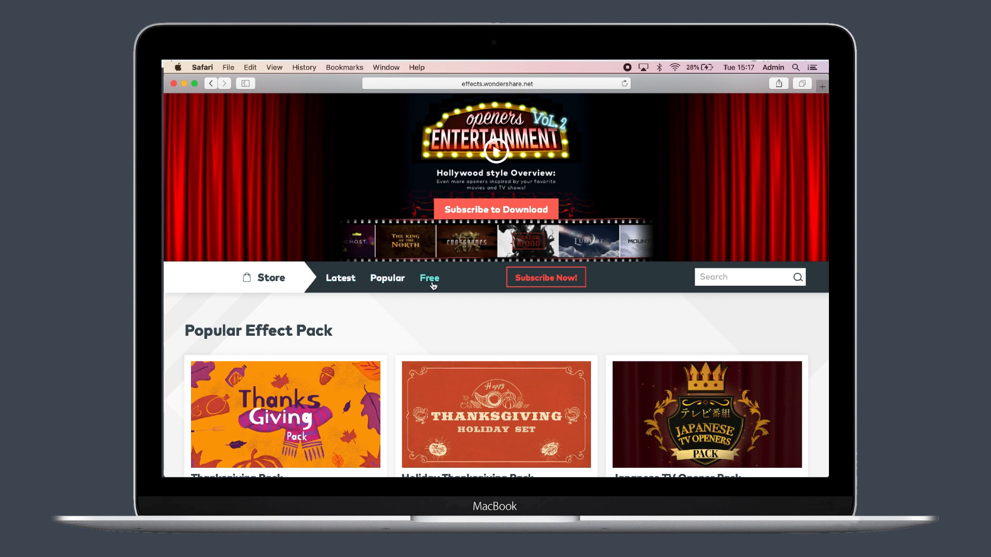
Browse the store's popular effects packs in all categories and load more of them
left_click(380, 281)
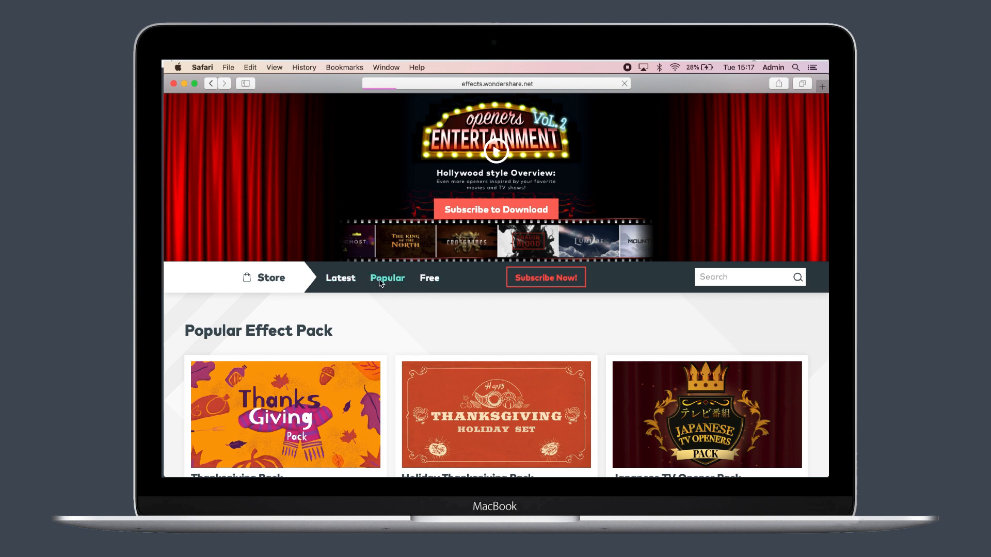
scroll(380, 283, "down", 5)
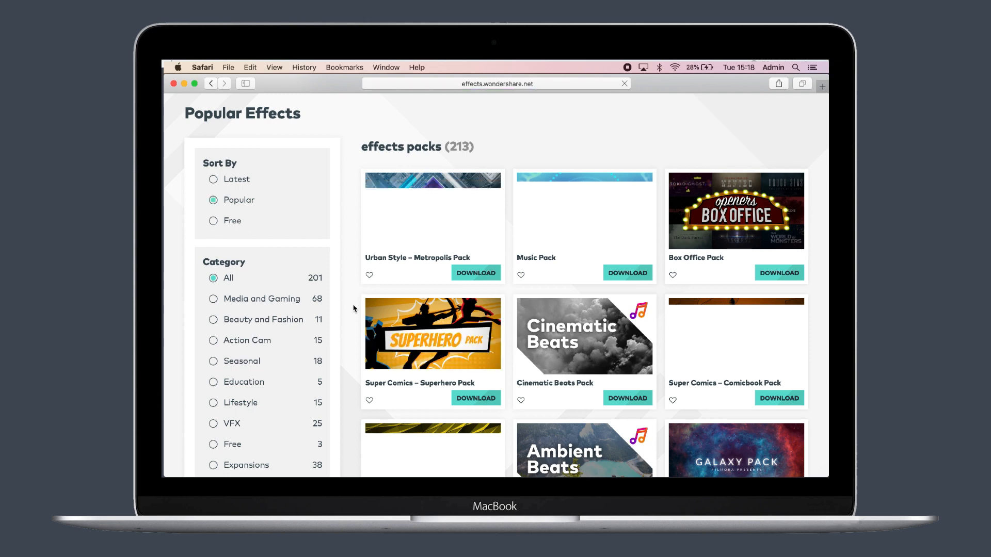
scroll(354, 309, "down", 2)
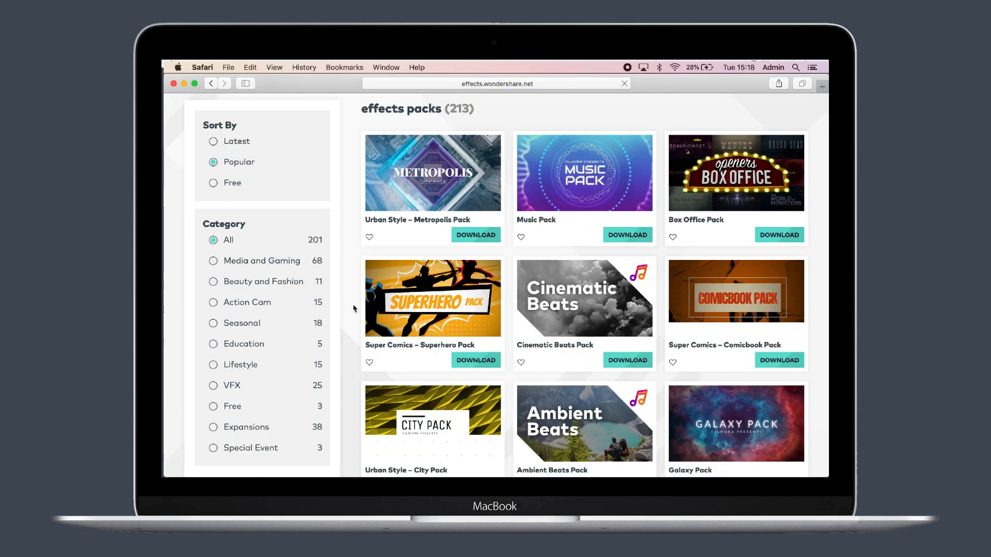
scroll(354, 309, "down", 10)
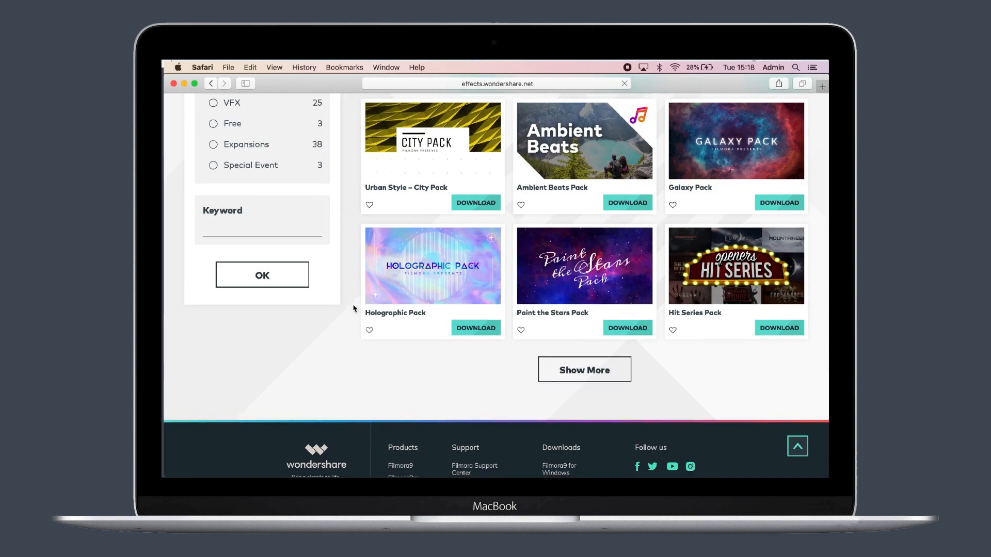
left_click(582, 370)
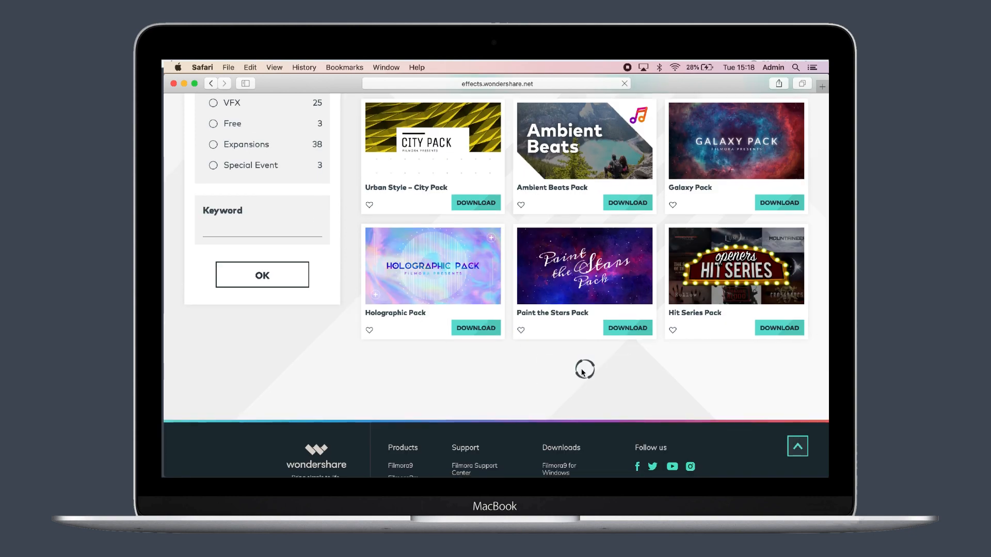
scroll(582, 373, "down", 2)
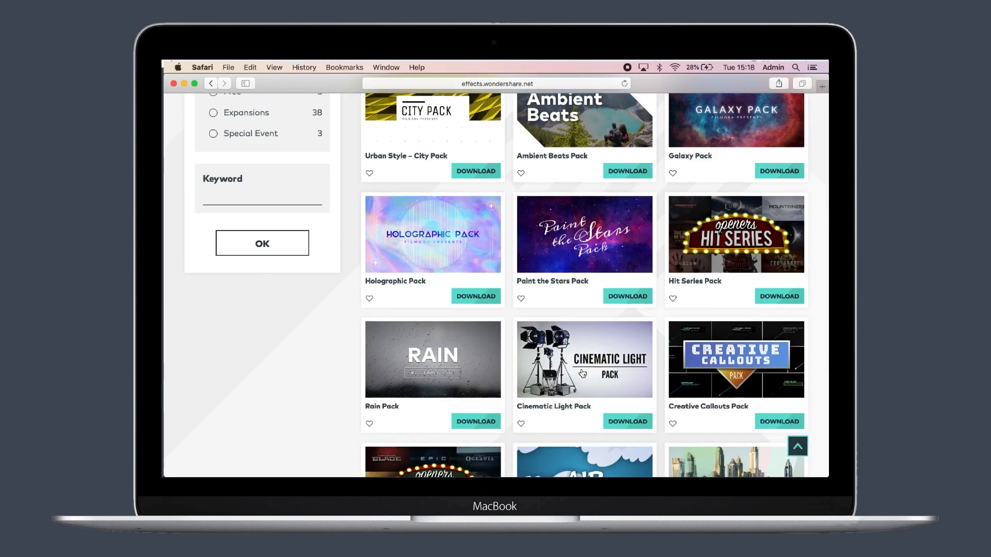
scroll(582, 372, "down", 10)
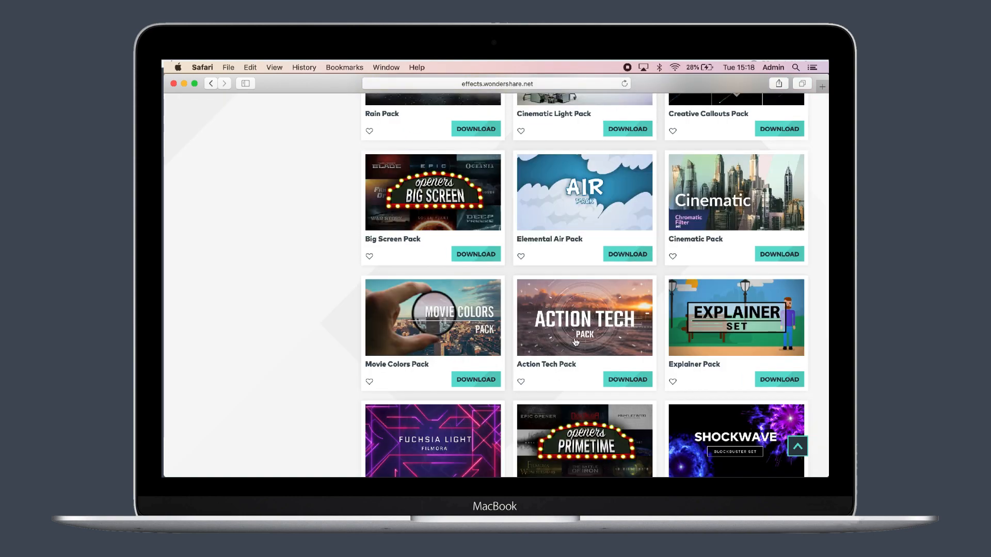
Open the Action Tech Pack page and examine its preview, contents and recommended packs
left_click(575, 342)
scroll(568, 340, "down", 3)
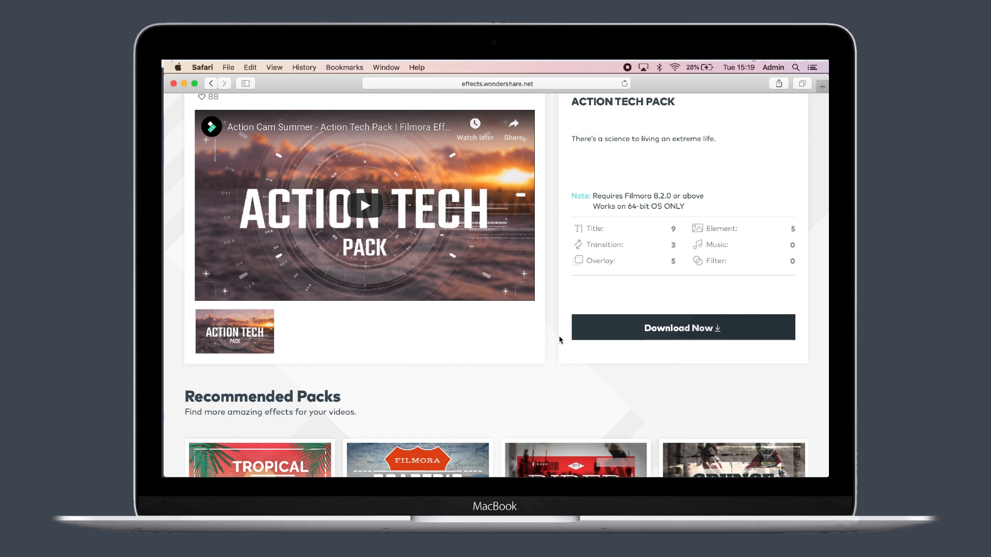
scroll(545, 327, "down", 2)
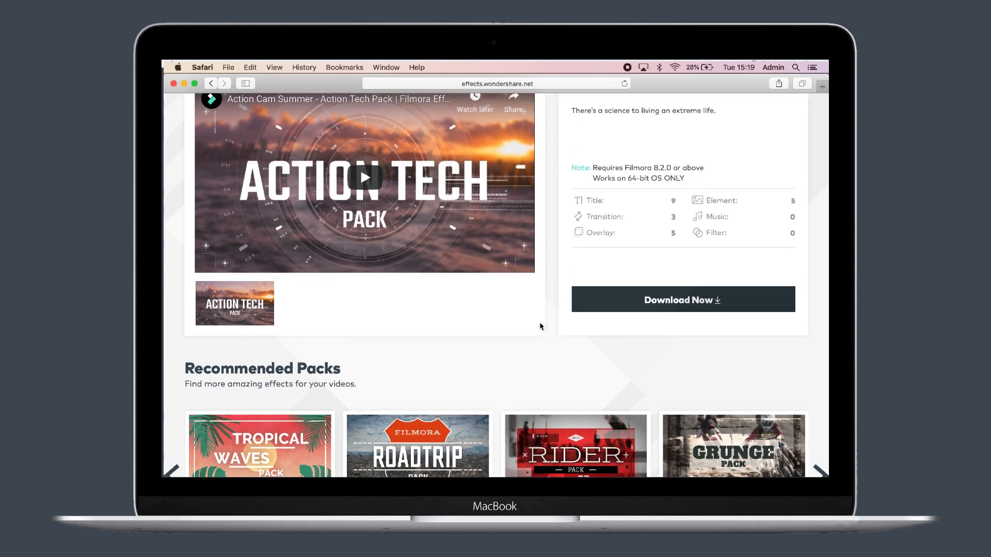
Review the Action Tech Pack's system requirements, effect contents and download option, along with the recommended packs below it
scroll(555, 287, "up", 2)
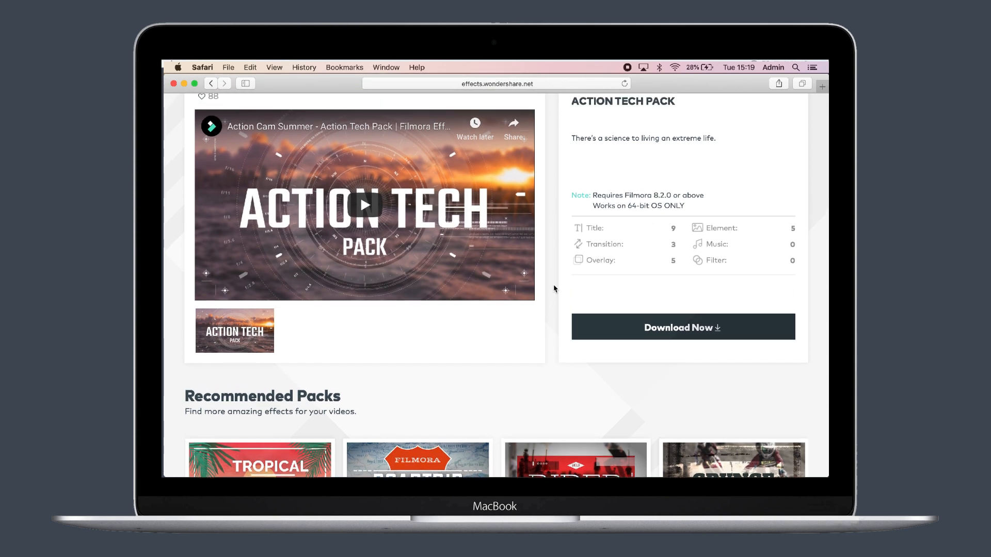
scroll(325, 336, "down", 4)
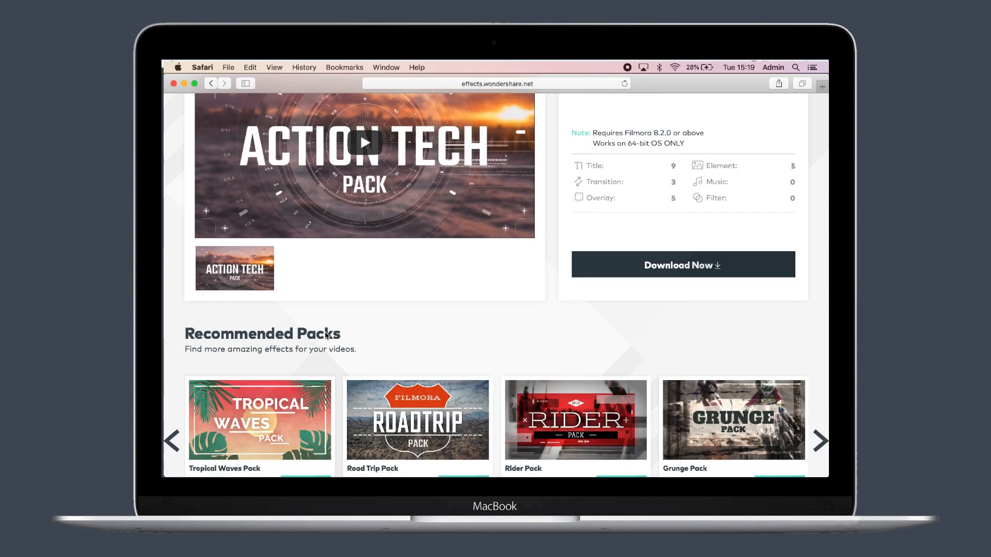
scroll(325, 335, "up", 2)
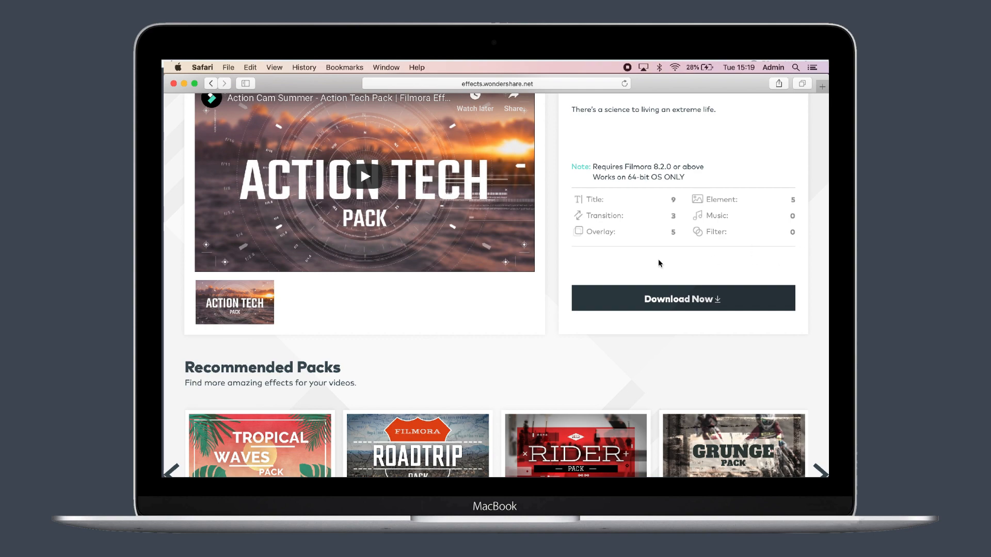
scroll(593, 260, "up", 3)
scroll(596, 258, "down", 1)
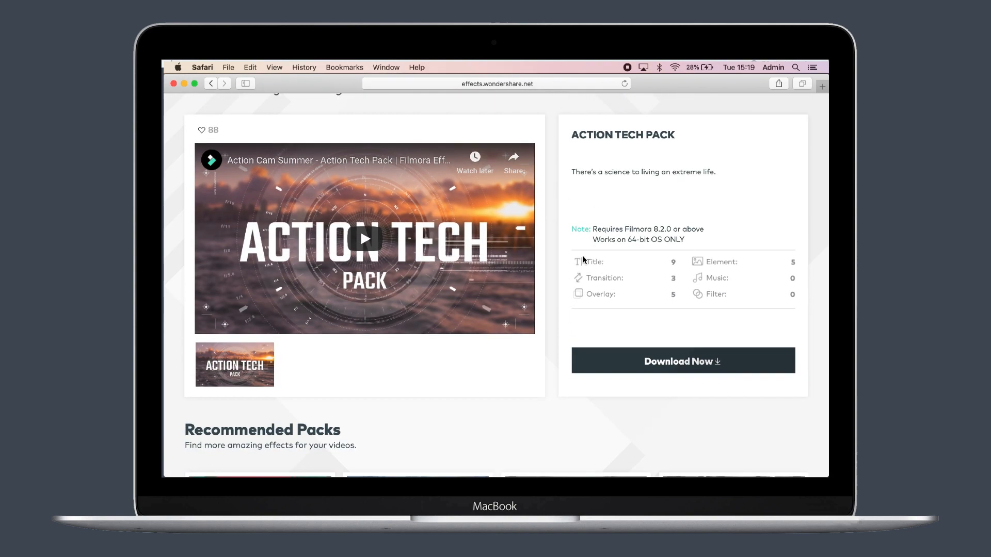
scroll(596, 258, "down", 5)
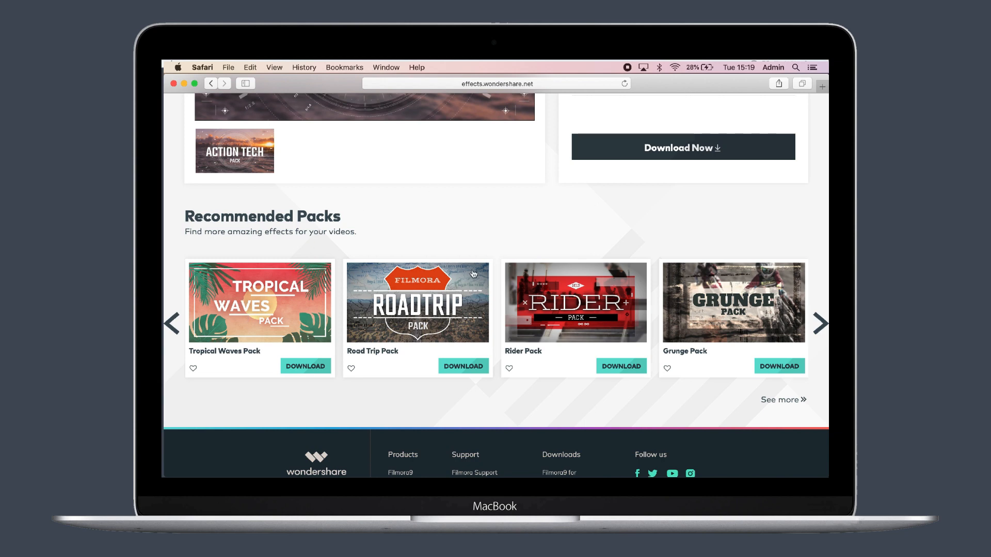
Open the Road Trip Pack from the recommended packs and examine its preview, requirements and contents
left_click(440, 318)
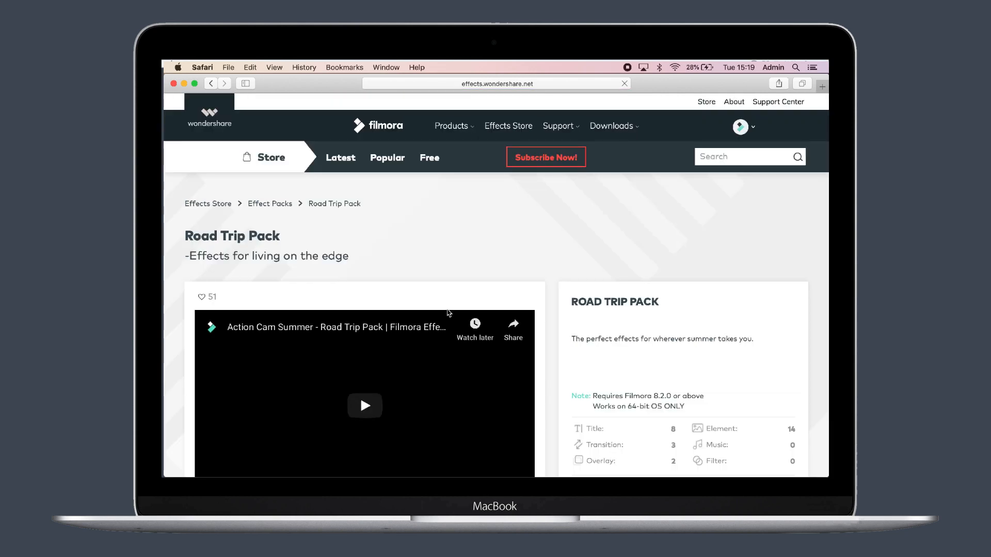
scroll(486, 267, "down", 2)
scroll(547, 364, "down", 2)
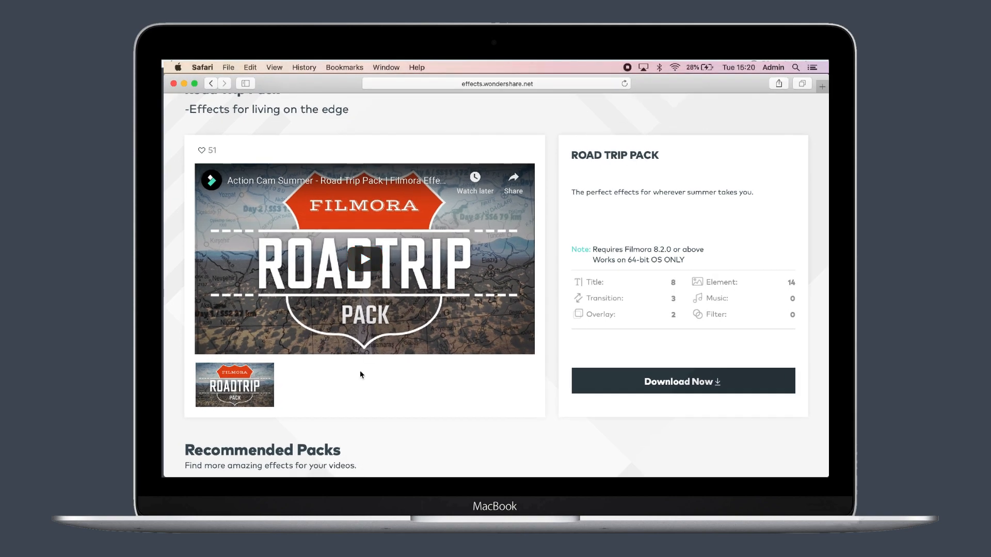
scroll(360, 375, "down", 3)
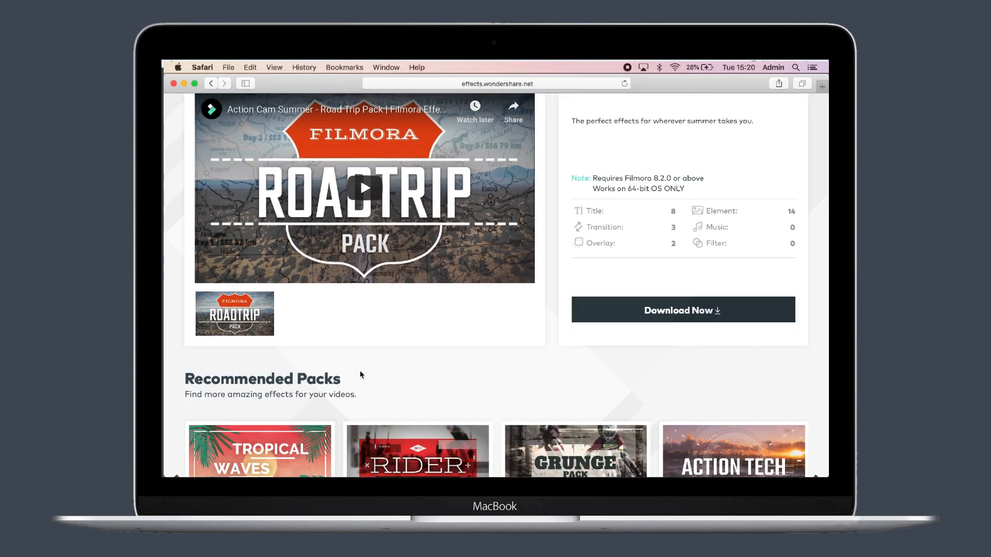
scroll(360, 374, "down", 2)
scroll(362, 375, "up", 3)
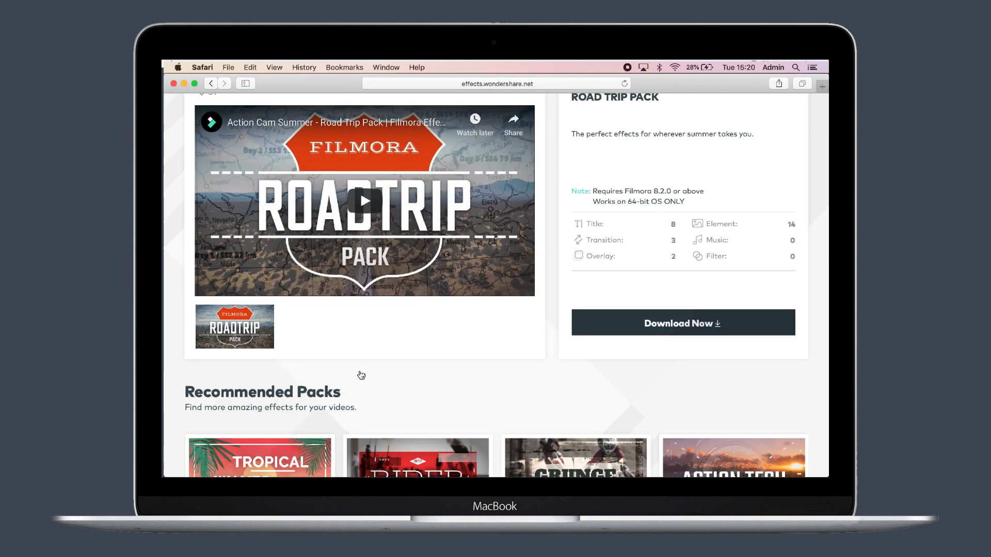
scroll(361, 375, "up", 5)
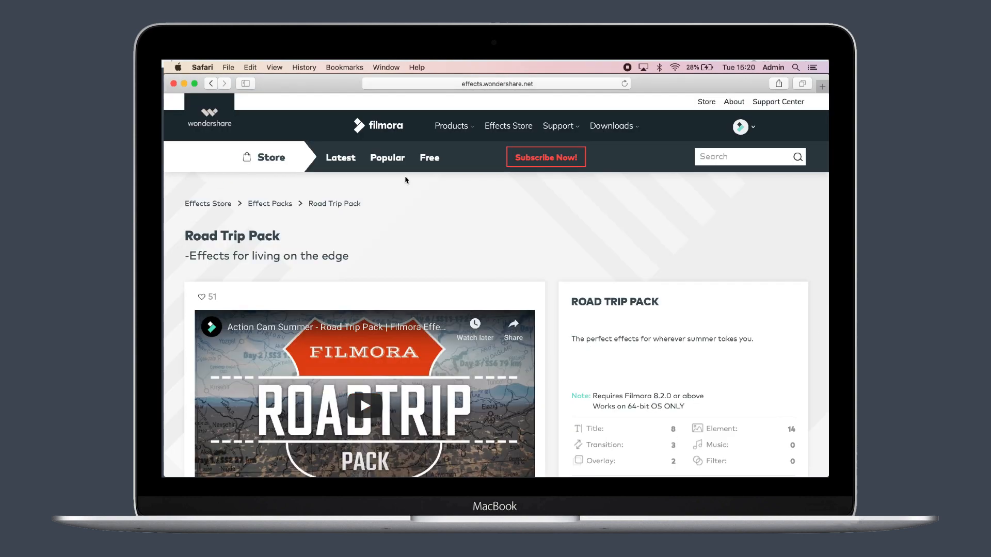
Open the store's free effects listing, browse the packs in all categories and load more of them
left_click(438, 163)
scroll(355, 384, "down", 5)
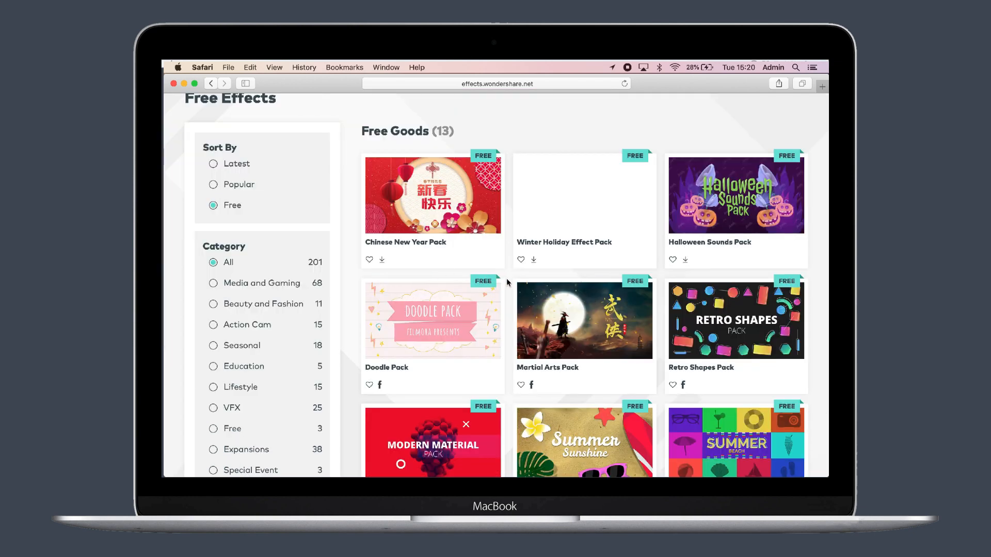
scroll(508, 282, "down", 2)
scroll(507, 281, "down", 2)
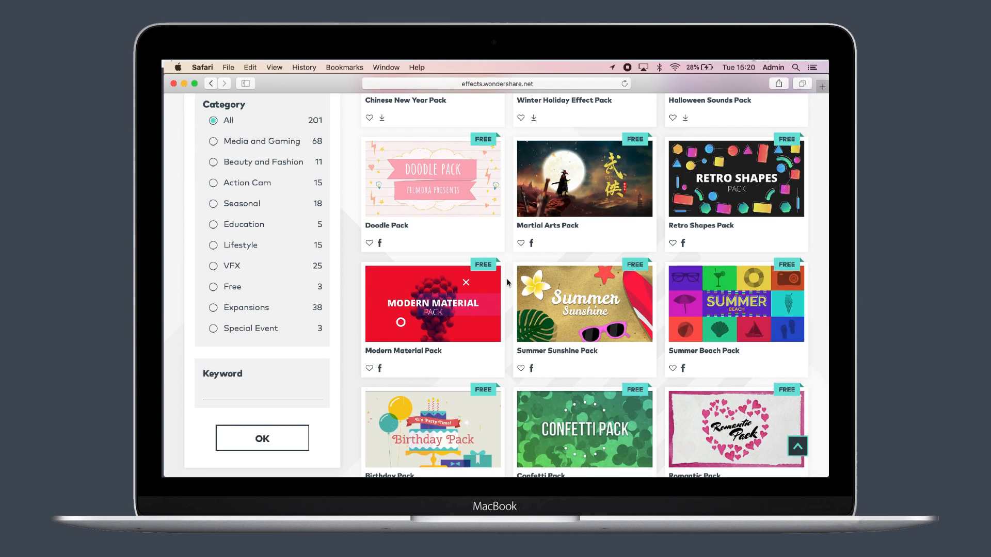
scroll(506, 277, "down", 2)
scroll(496, 381, "down", 3)
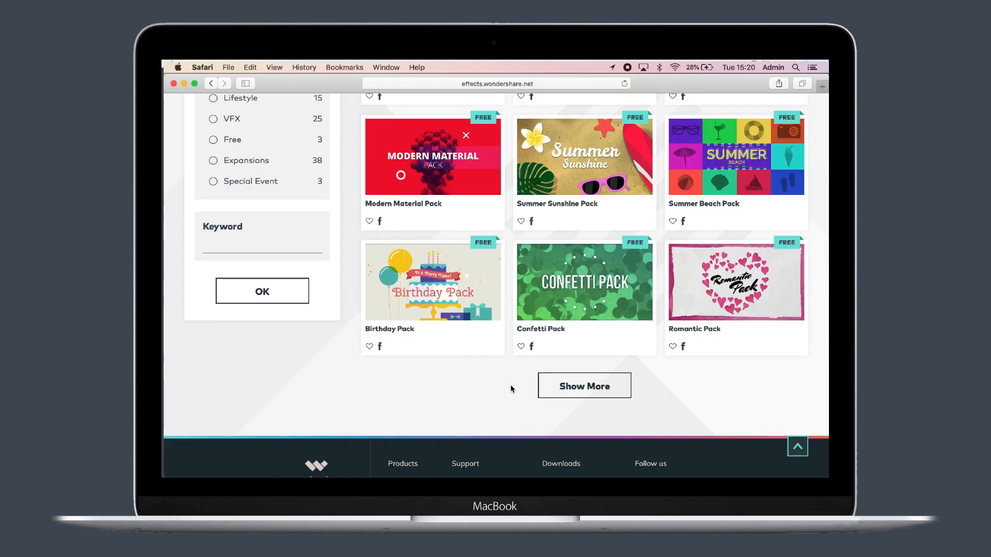
left_click(585, 385)
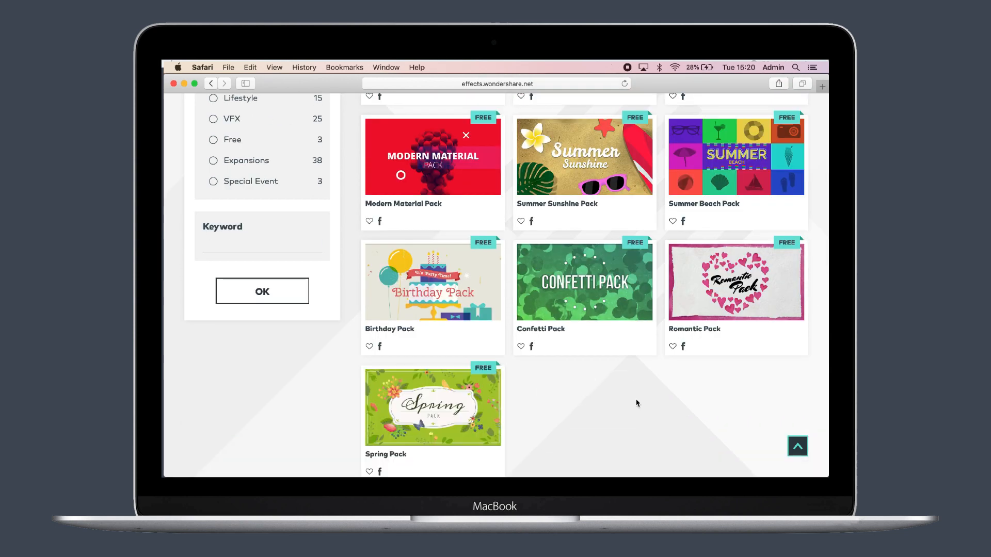
Look over the expanded list of free packs, from the Spring Pack back to the store banner
scroll(635, 405, "down", 2)
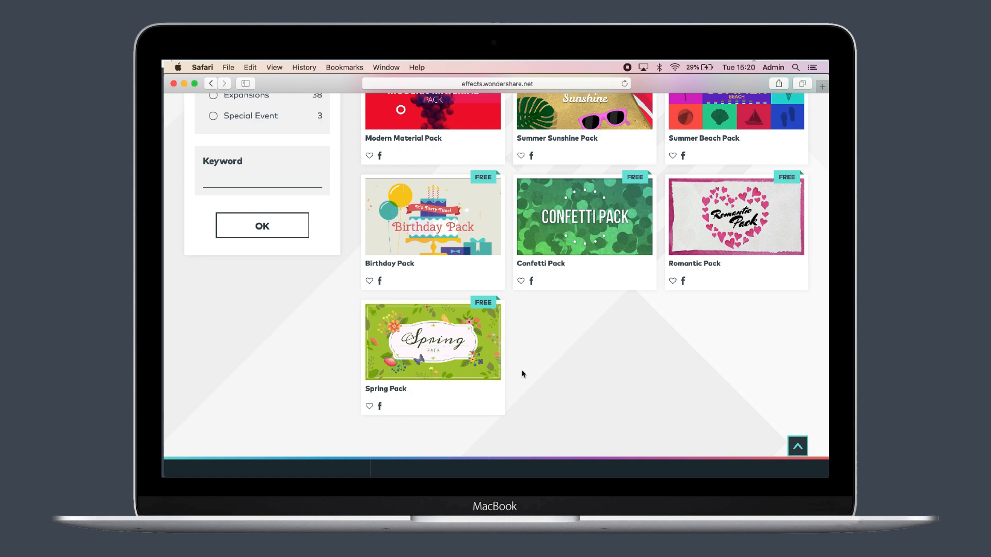
scroll(521, 373, "up", 6)
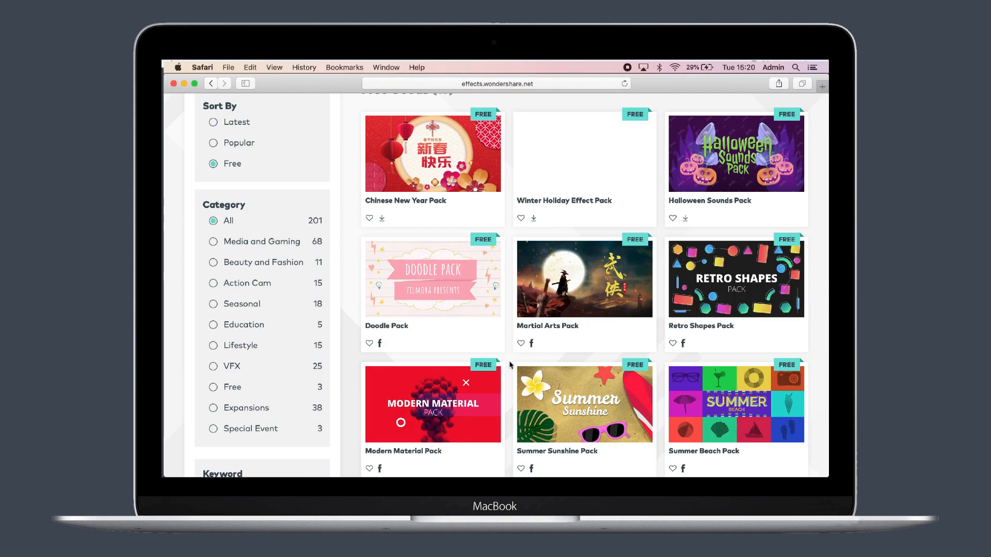
scroll(510, 365, "up", 3)
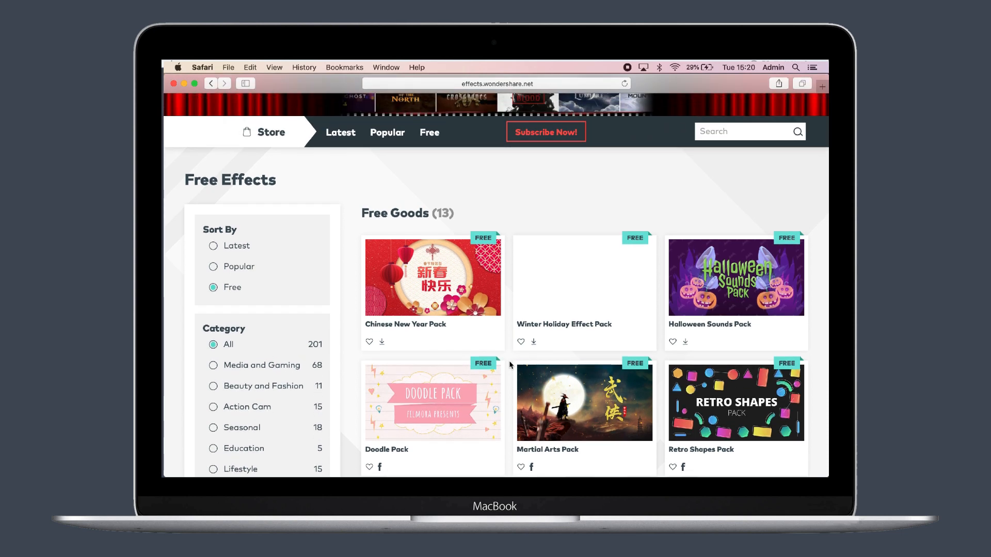
scroll(510, 365, "up", 3)
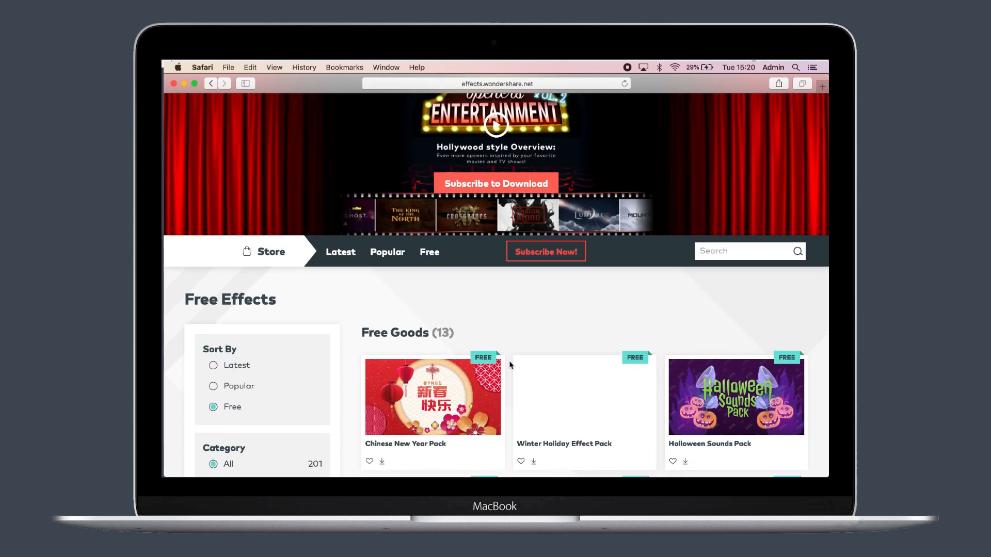
scroll(509, 365, "down", 2)
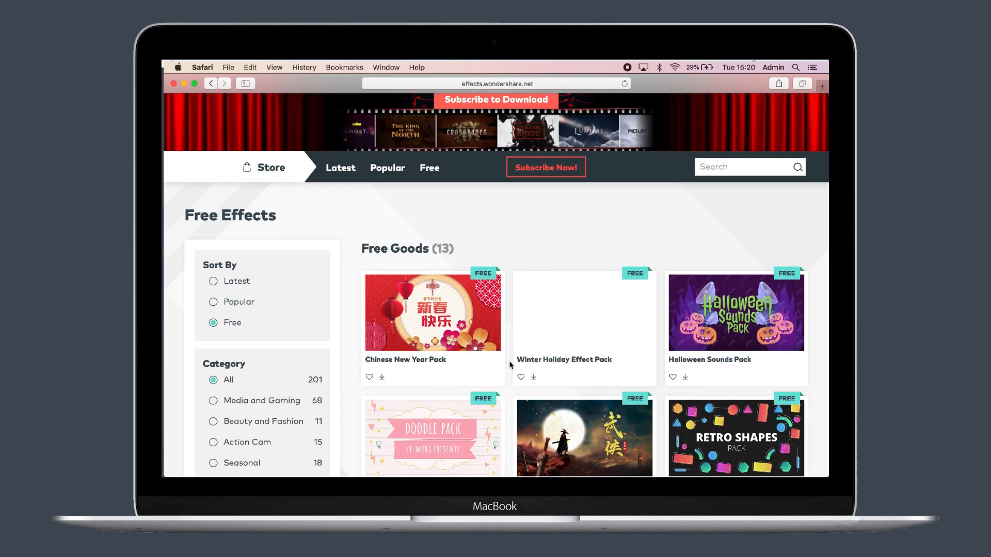